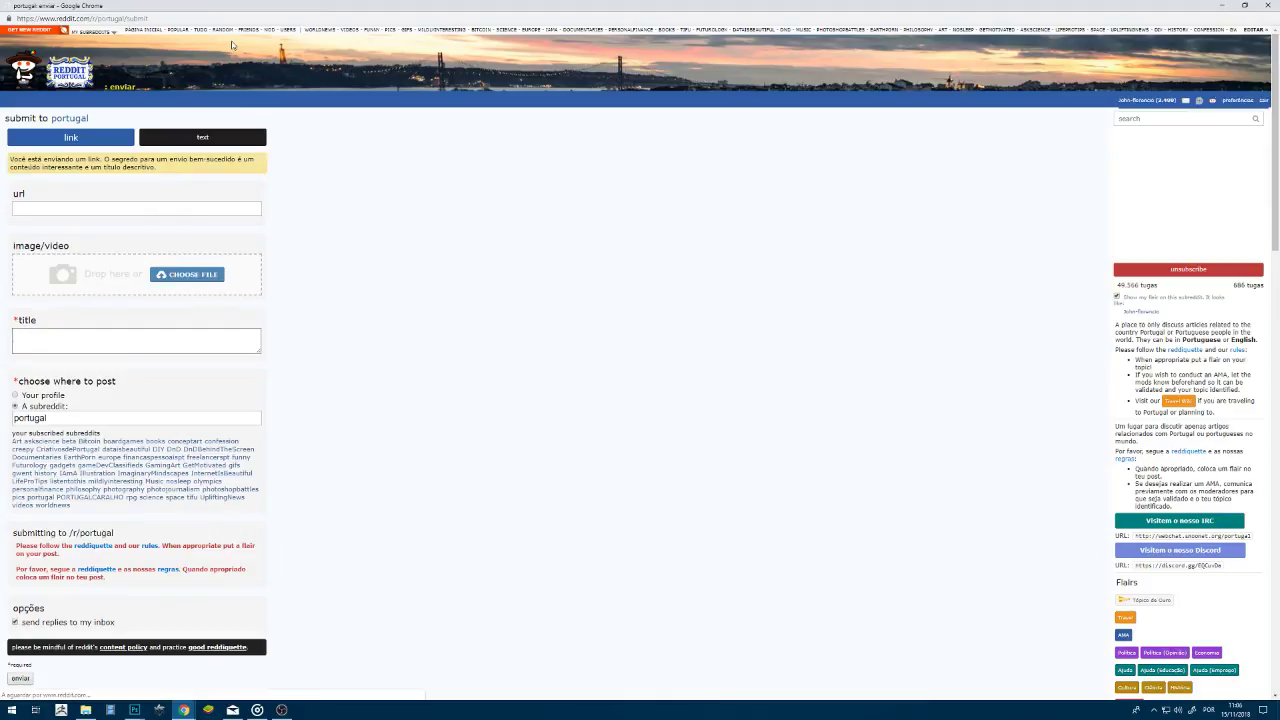
- Enter the YouTube live stream address as the post's URL and start its title with 'estou a criar uma cabra do "dimoine!"'
{"action": "left_click", "coordinate": [166, 211]}
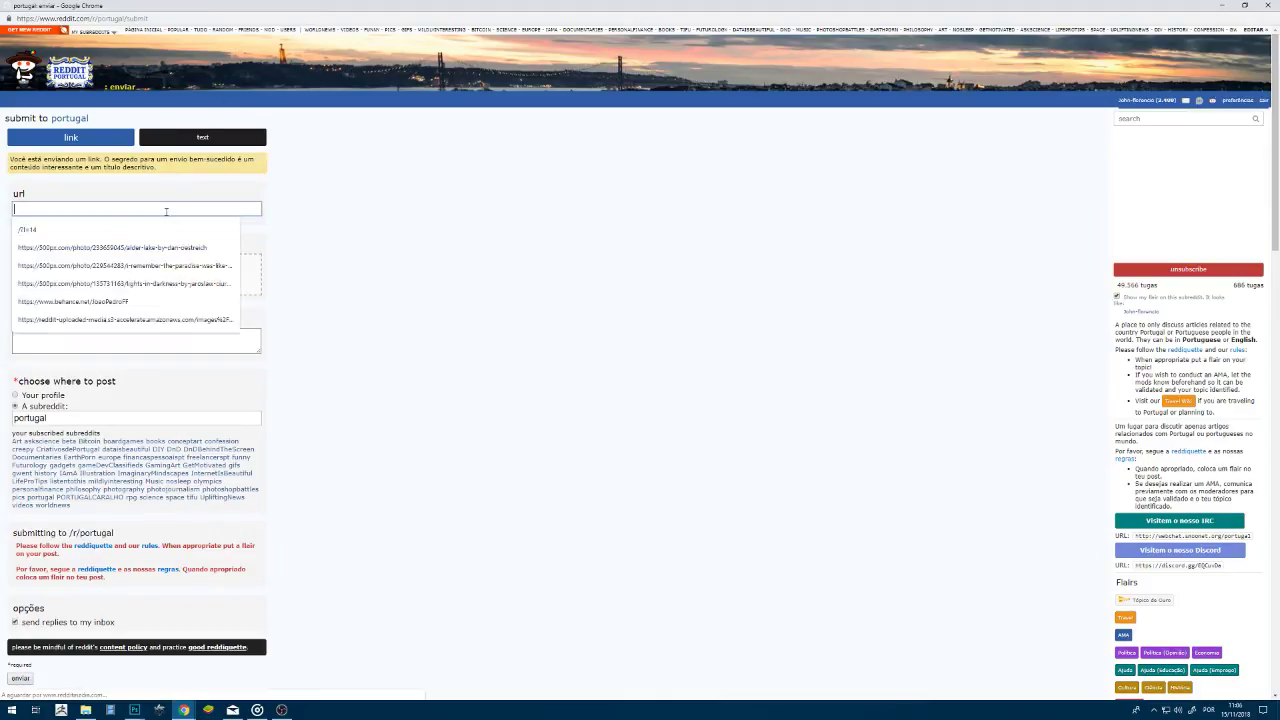
{"action": "type", "text": "https://www.youtube.com/user/6devil6priest6/live"}
{"action": "left_click", "coordinate": [133, 274]}
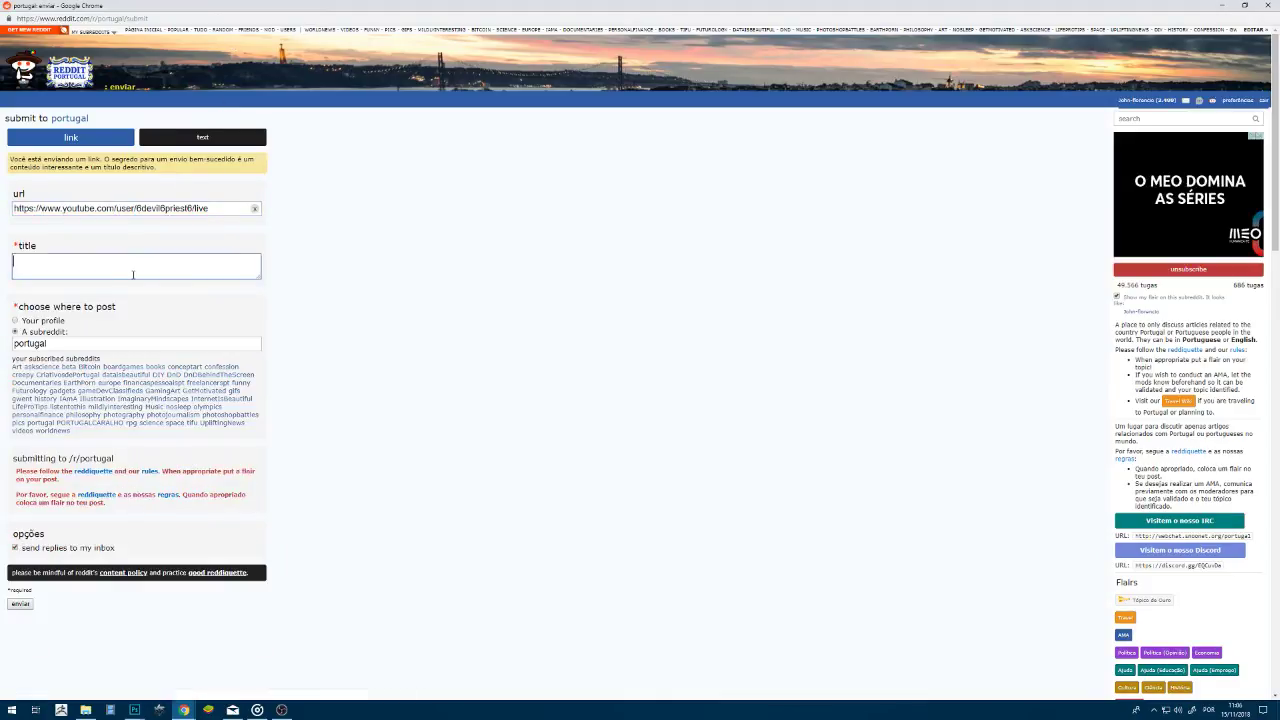
{"action": "type", "text": "est"}
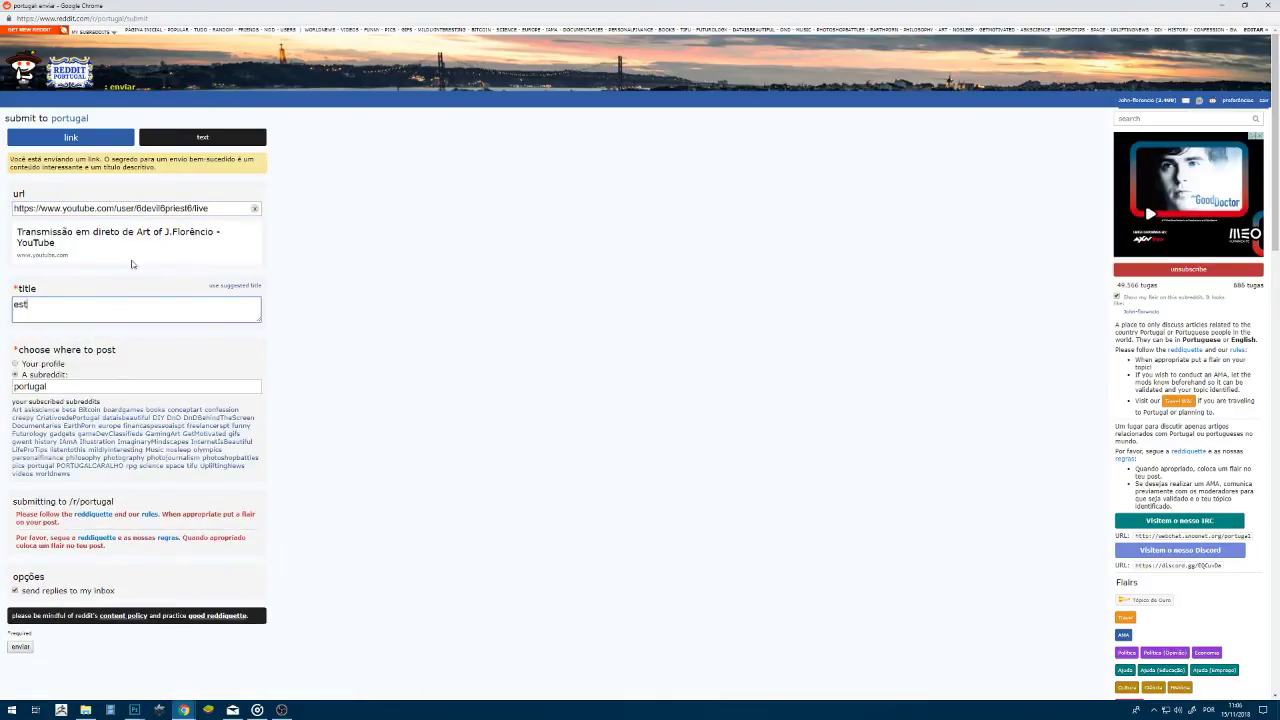
{"action": "type", "text": "ou a criar um"}
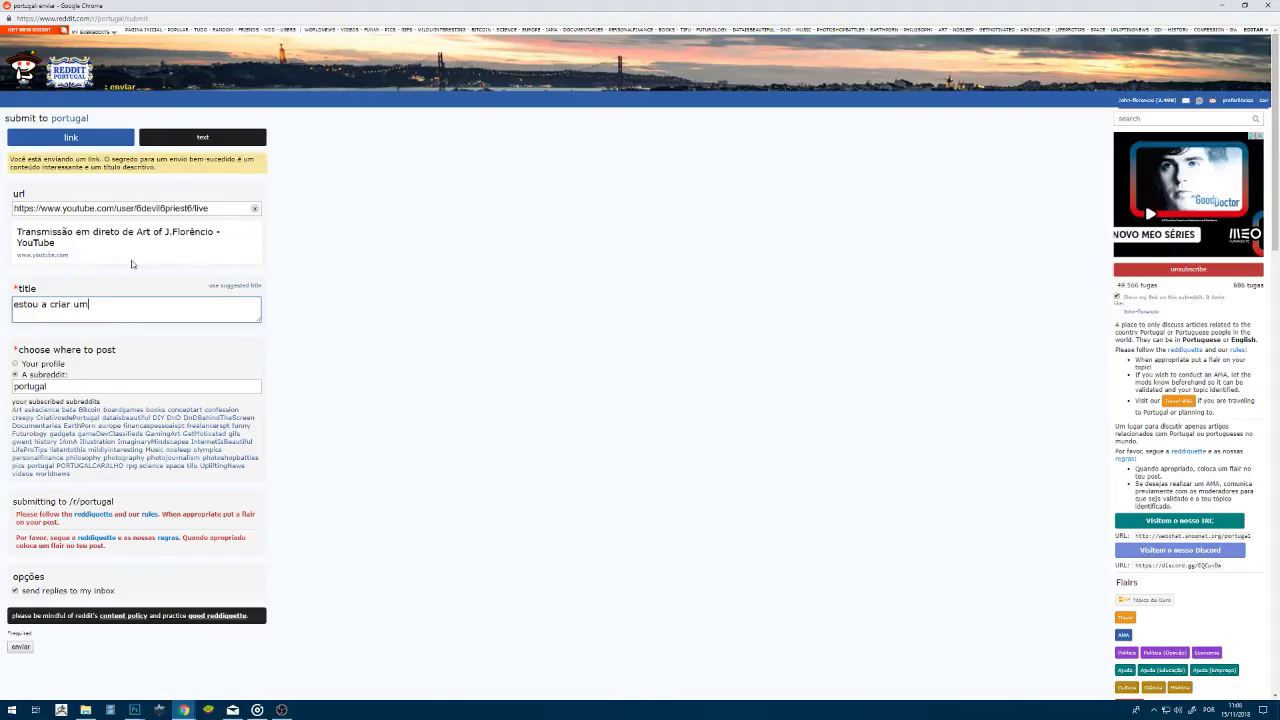
{"action": "type", "text": "a cabra"}
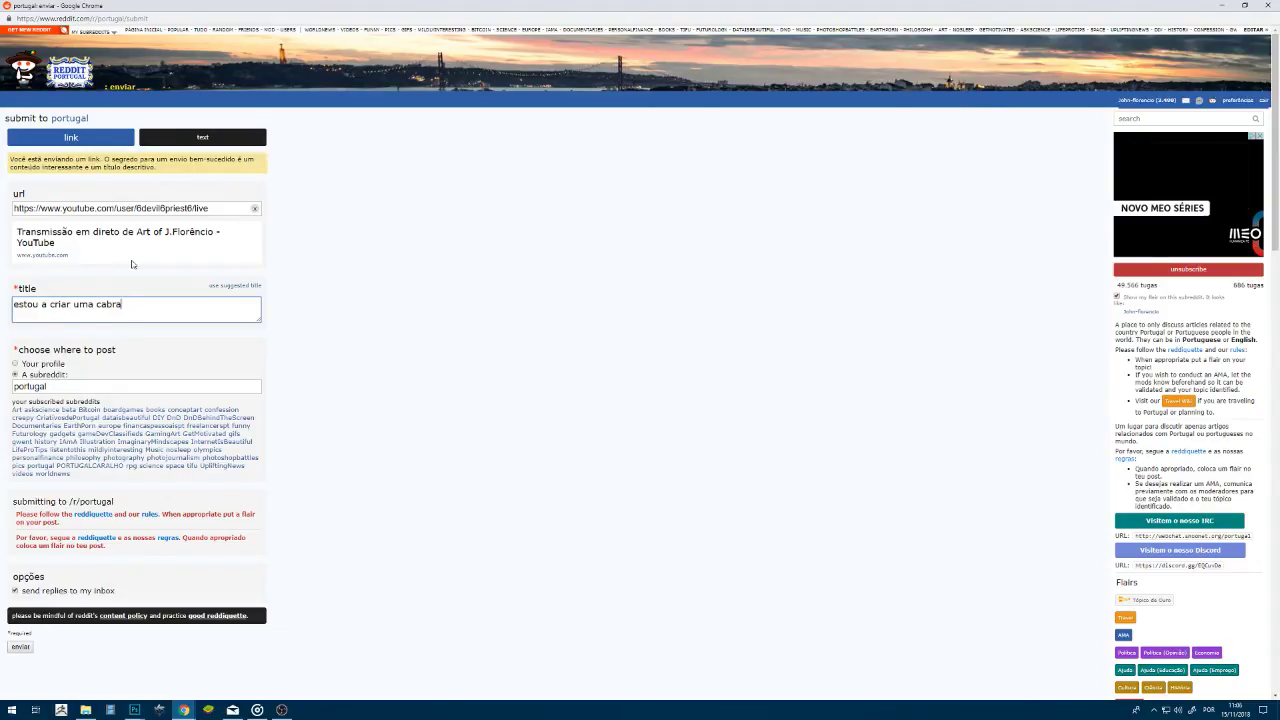
{"action": "type", "text": " do "}
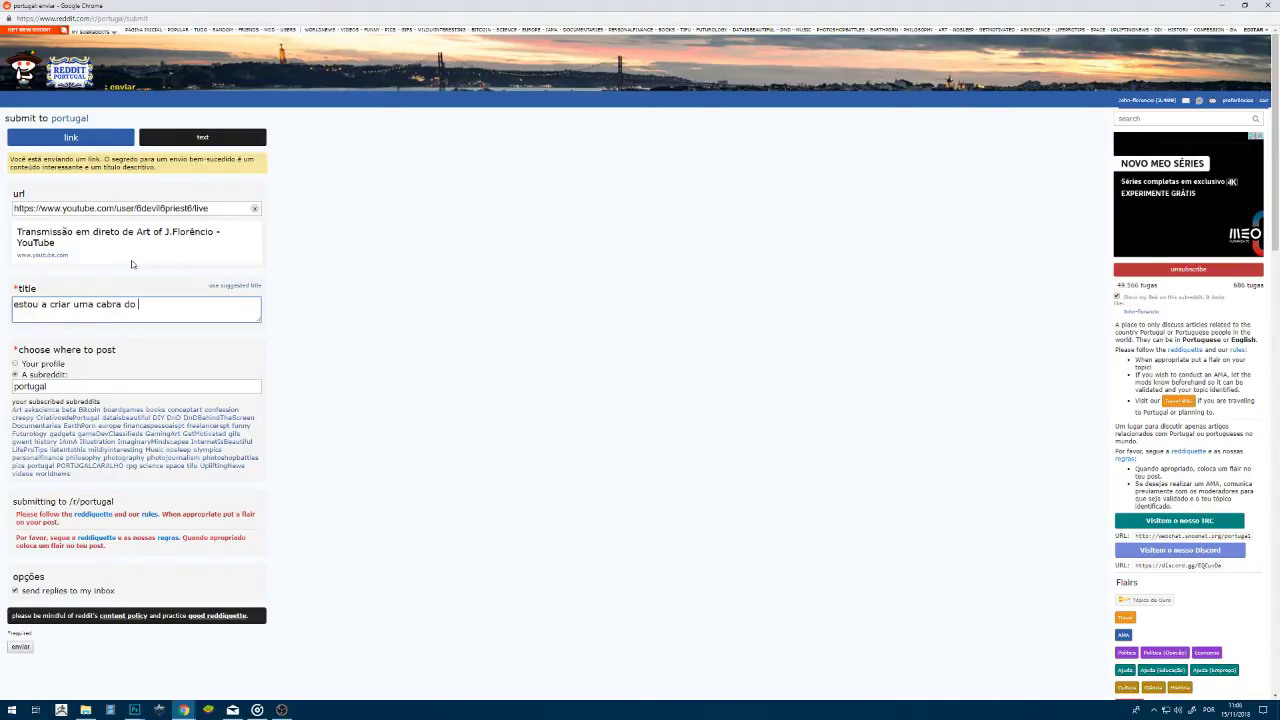
{"action": "type", "text": "\"dimoine!\""}
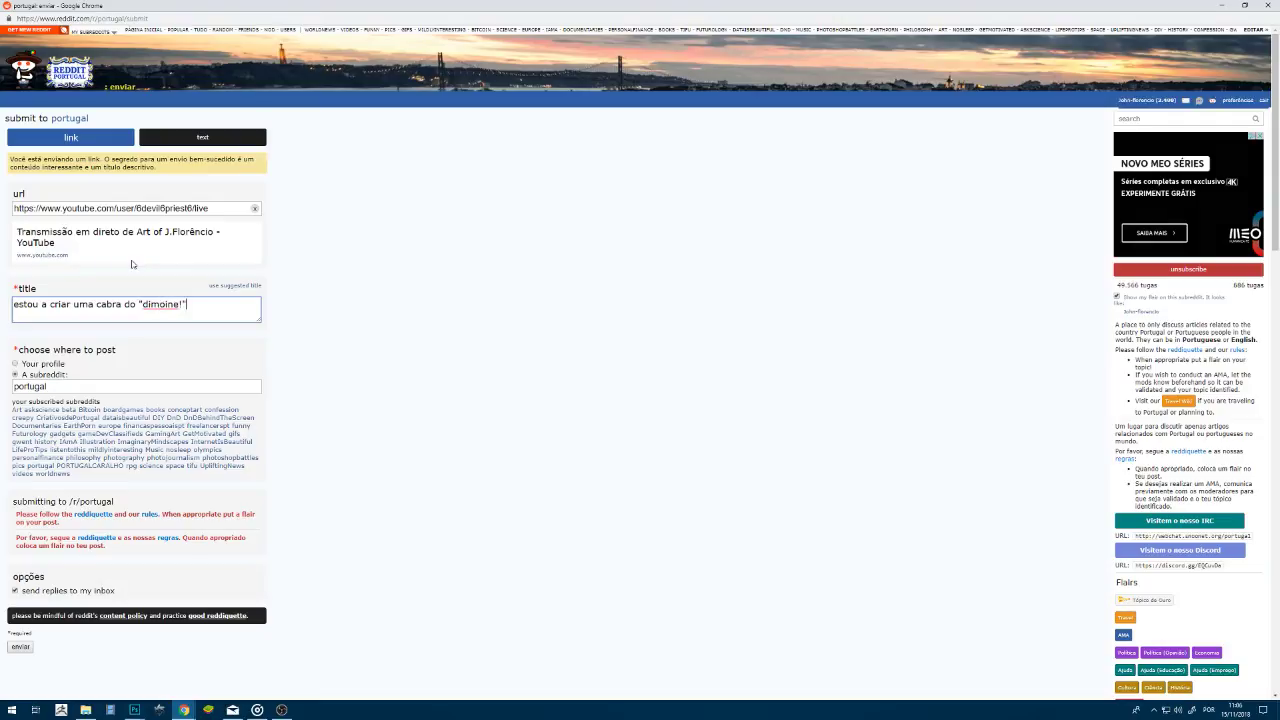
- Remove the exclamation mark after "dimoine" and end the post title with 'em livestream.'
{"action": "key", "text": "BackSpace"}
{"action": "type", "text": "\""}
{"action": "type", "text": " no"}
{"action": "key", "text": "BackSpace"}
{"action": "key", "text": "BackSpace"}
{"action": "type", "text": "em"}
{"action": "type", "text": " livesrt"}
{"action": "key", "text": "BackSpace"}
{"action": "key", "text": "BackSpace"}
{"action": "type", "text": "tream."}
- Insert 'ilustração de uma' before 'cabra' in the title and submit the post to the portugal subreddit
{"action": "left_click", "coordinate": [97, 304]}
{"action": "type", "text": "ilustração de um"}
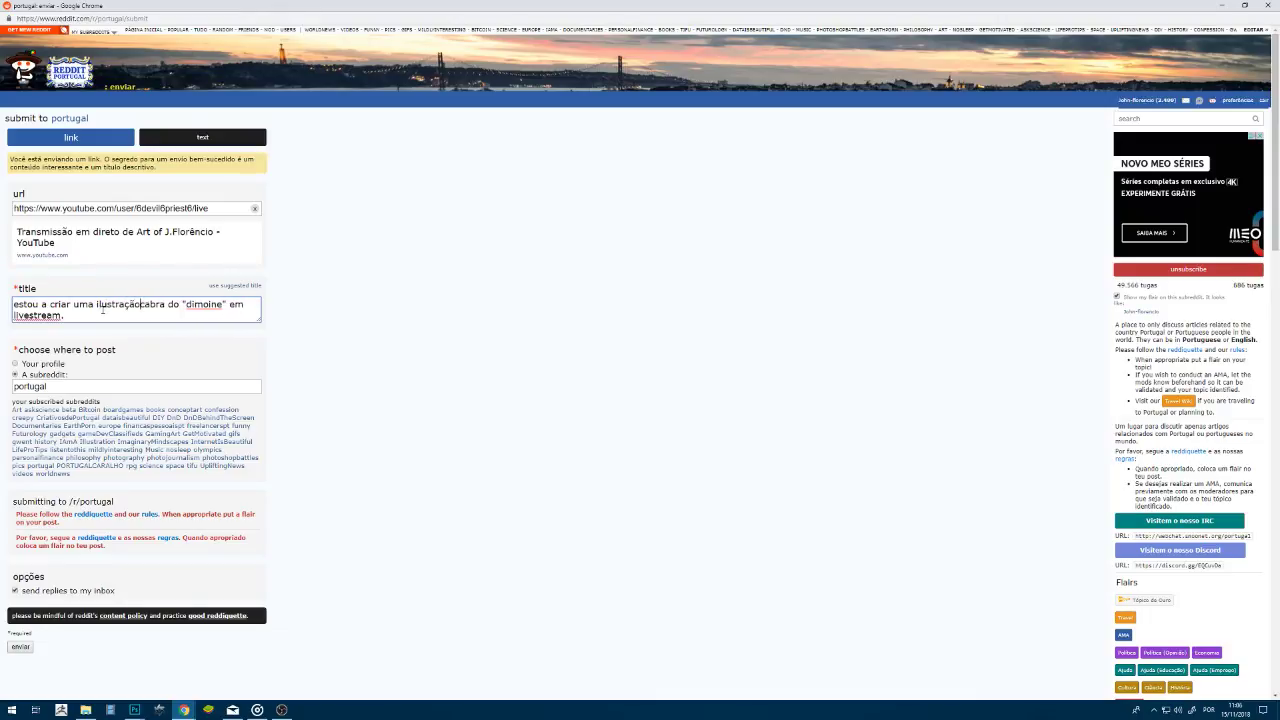
{"action": "type", "text": "a"}
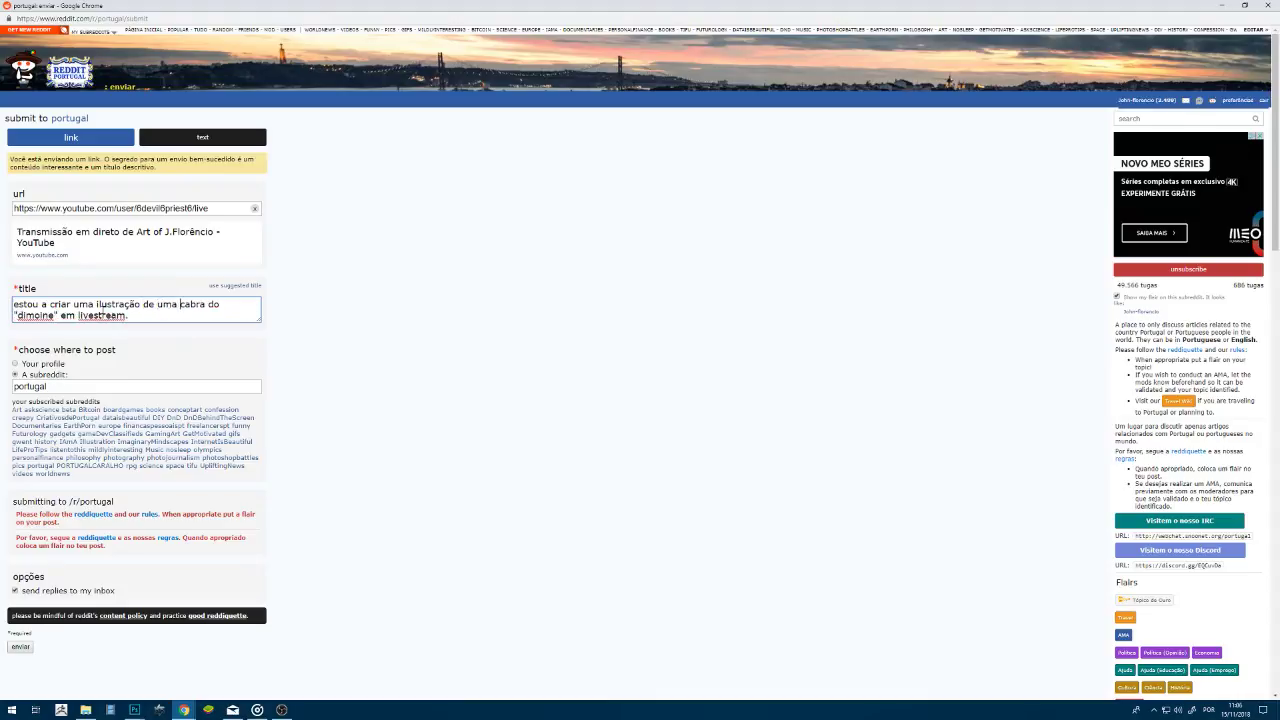
{"action": "left_click", "coordinate": [20, 648]}
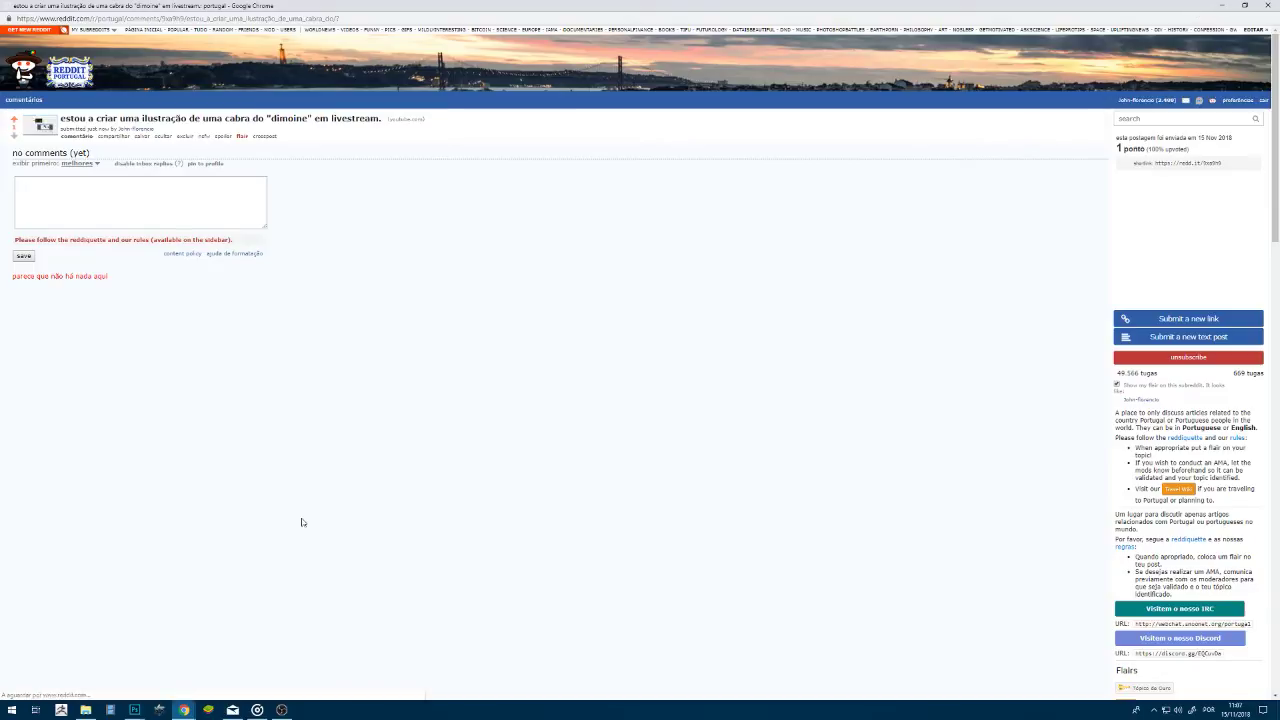
- Check the YouTube live dashboard and switch to the goat creature painting in Photoshop
{"action": "left_click", "coordinate": [184, 710]}
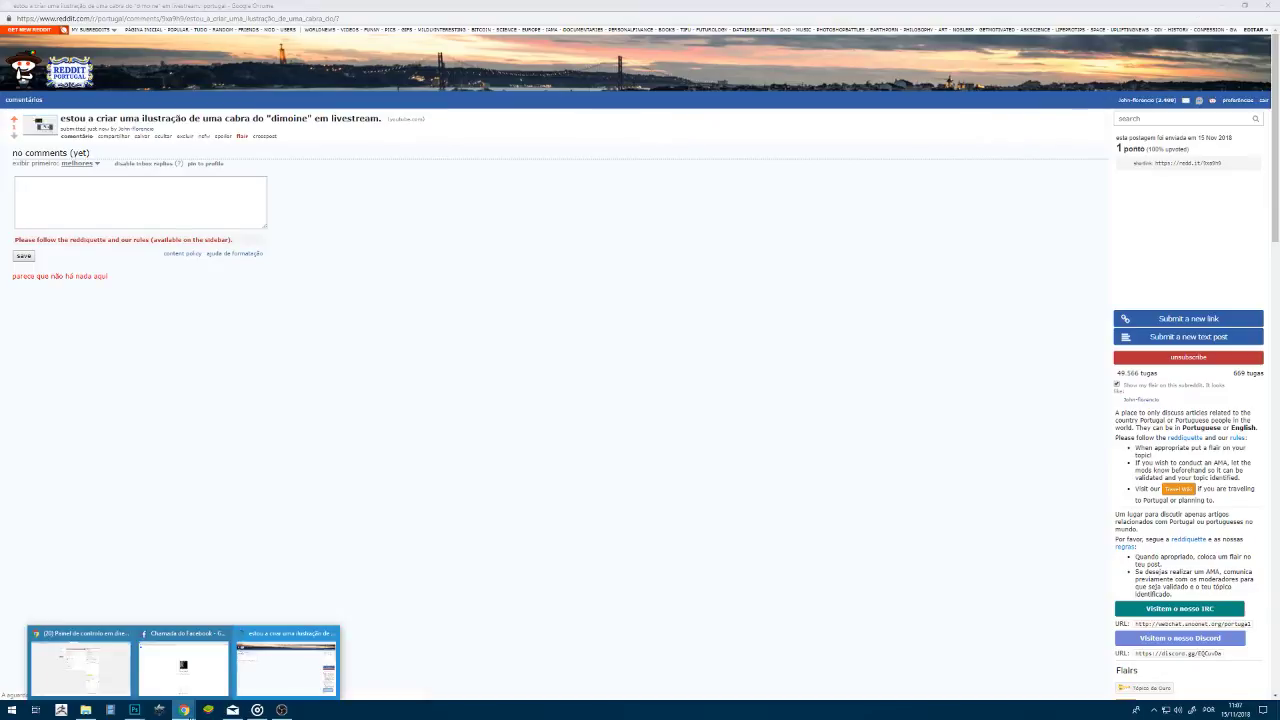
{"action": "left_click", "coordinate": [80, 665]}
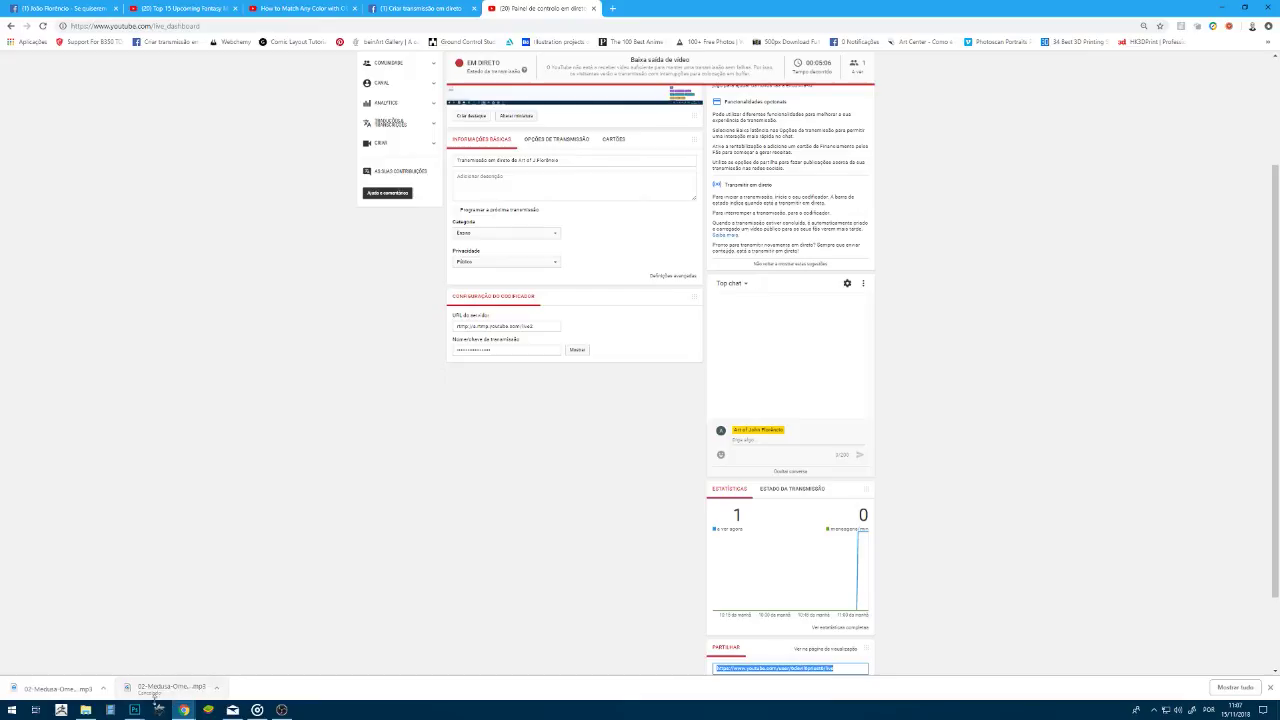
{"action": "left_click", "coordinate": [134, 710]}
{"action": "left_click", "coordinate": [121, 670]}
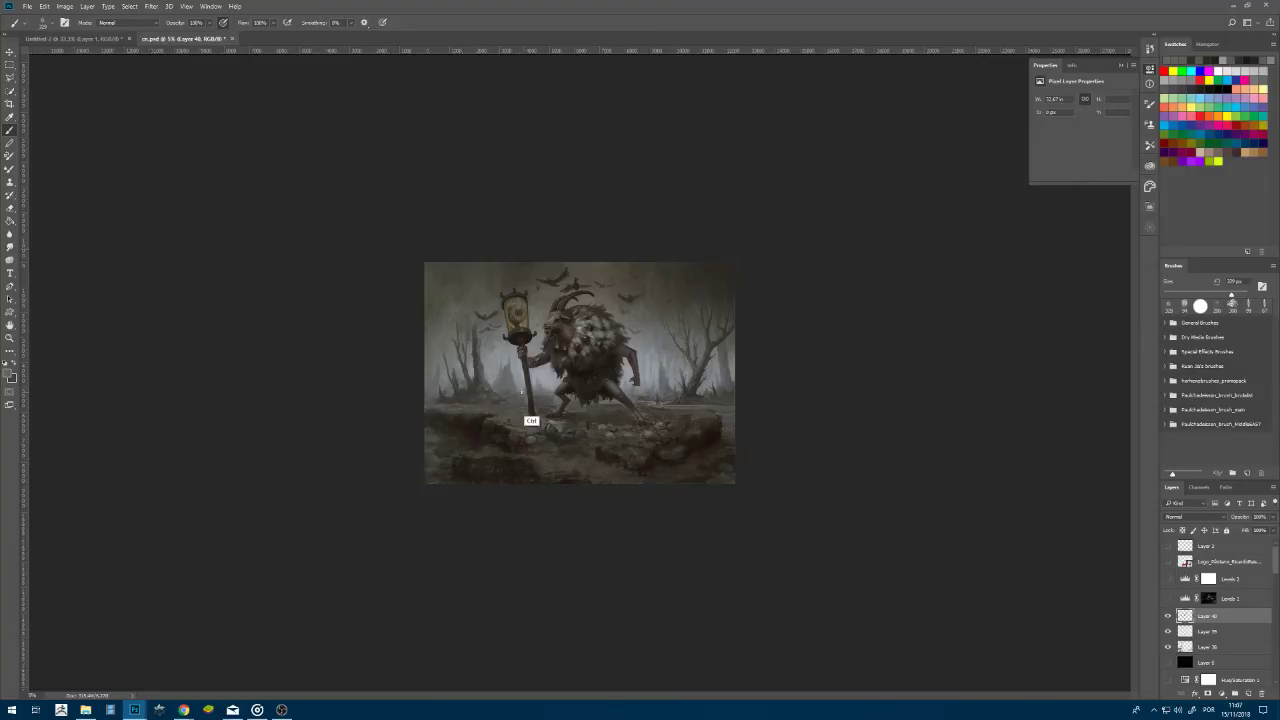
{"action": "key", "text": "ctrl+plus"}
{"action": "key", "text": "ctrl+plus"}
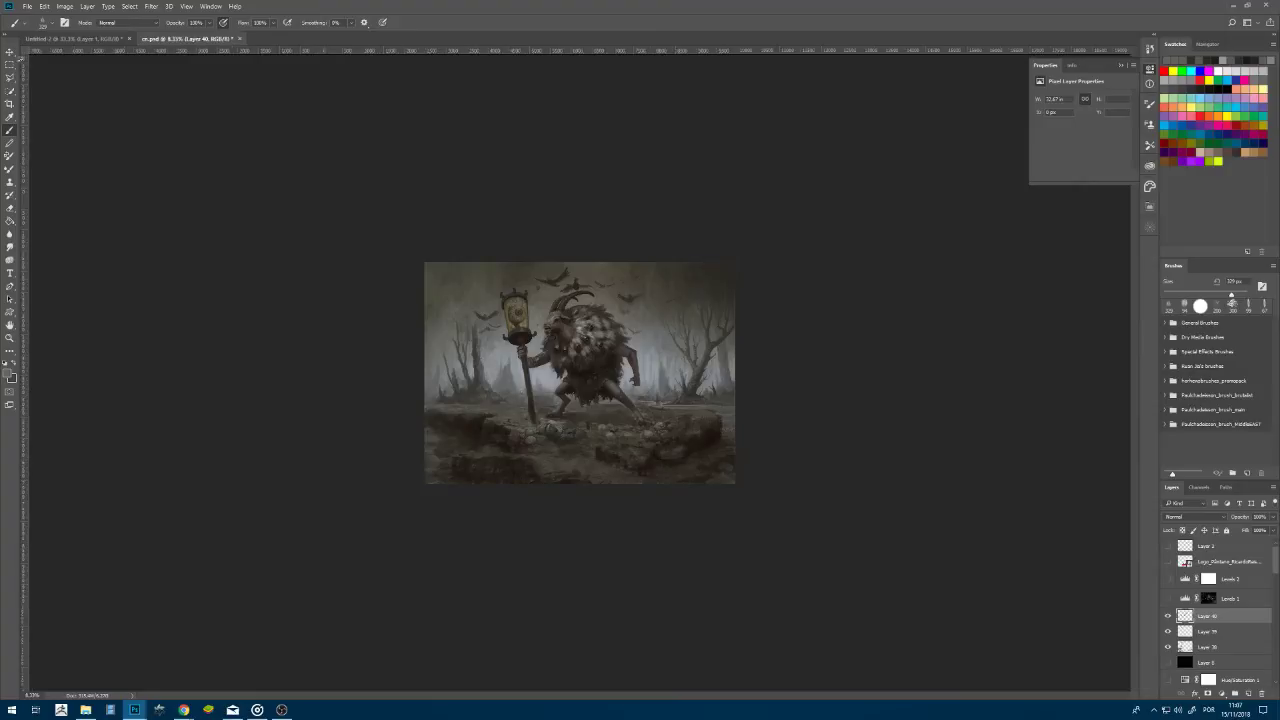
{"action": "key", "text": "ctrl+plus"}
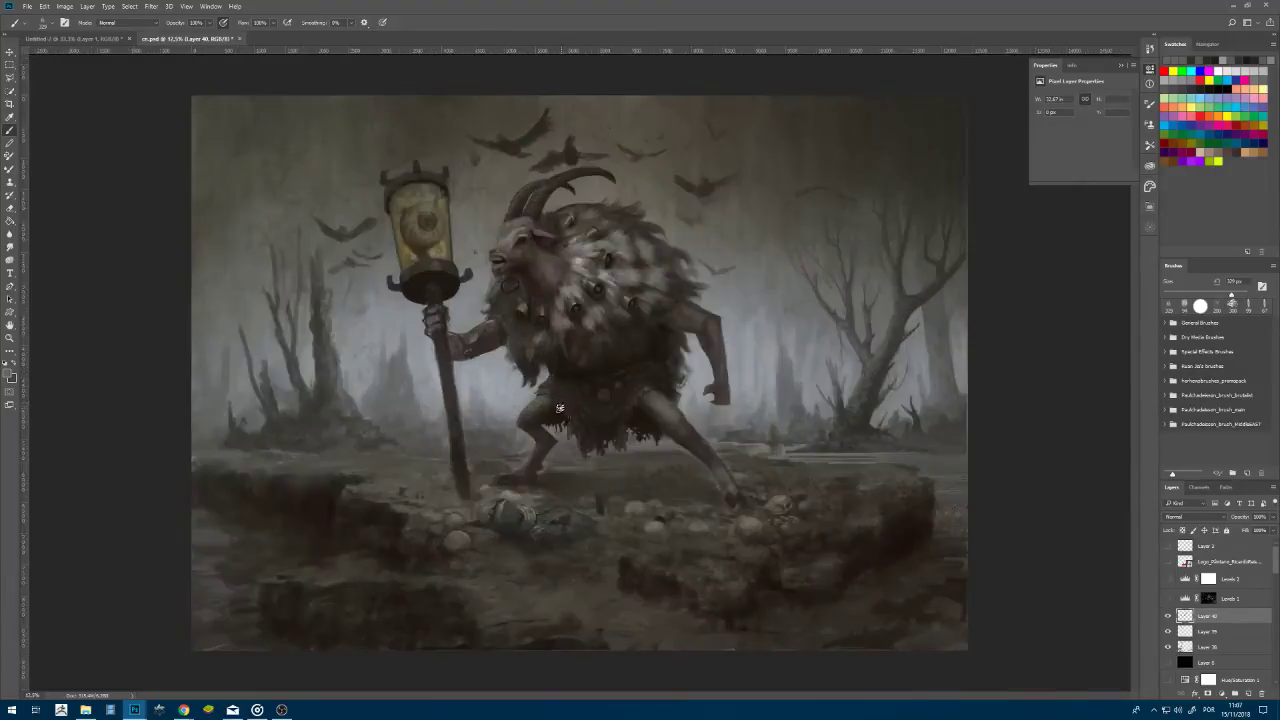
{"action": "key", "text": "ctrl+plus"}
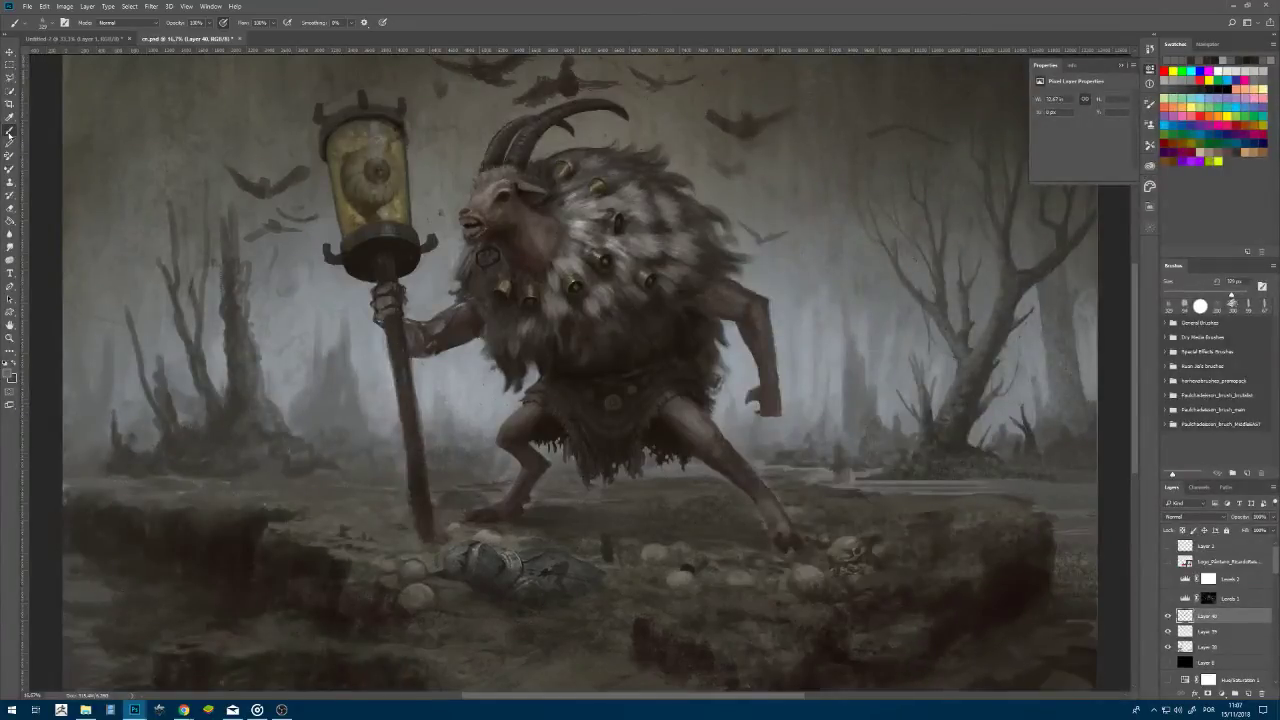
- Choose the Rock/Mud - 4 brush preset and sample the misty background color beside the staff
{"action": "left_click", "coordinate": [50, 23]}
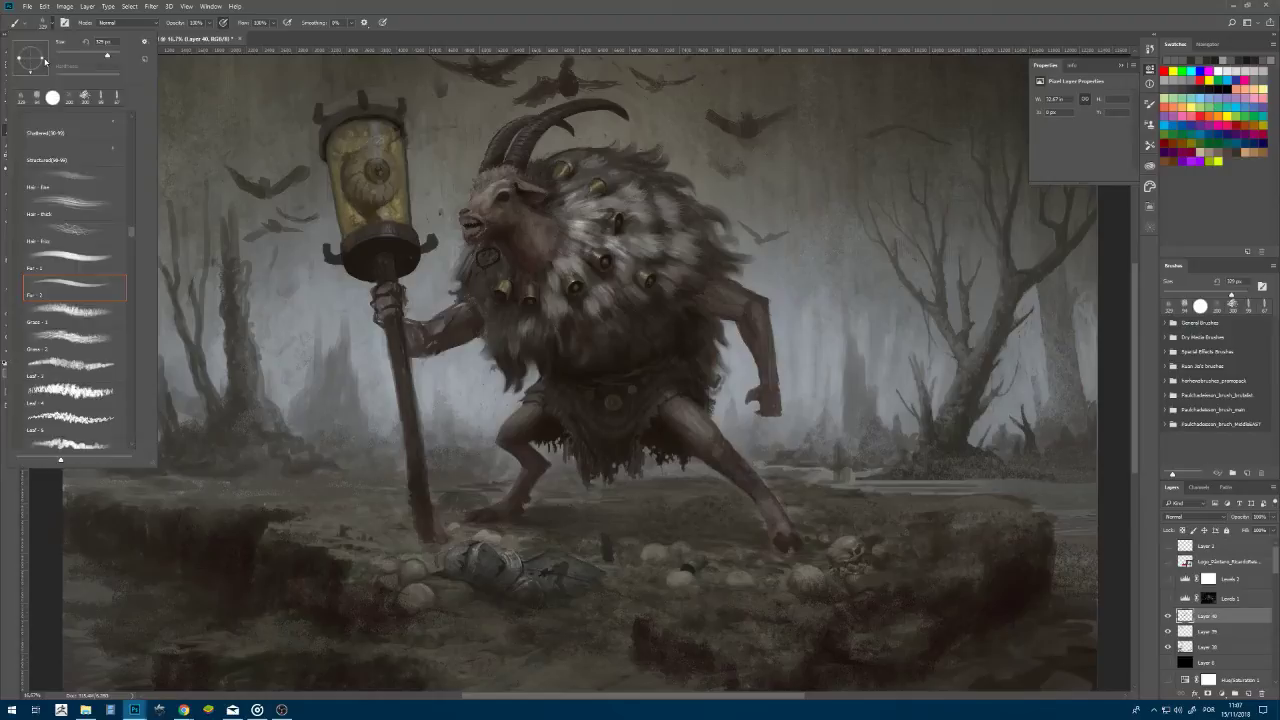
{"action": "left_click_drag", "start_coordinate": [76, 56], "coordinate": [68, 56]}
{"action": "mouse_move", "coordinate": [131, 251]}
{"action": "left_mouse_down"}
{"action": "mouse_move", "coordinate": [129, 153]}
{"action": "mouse_move", "coordinate": [129, 203]}
{"action": "left_mouse_up"}
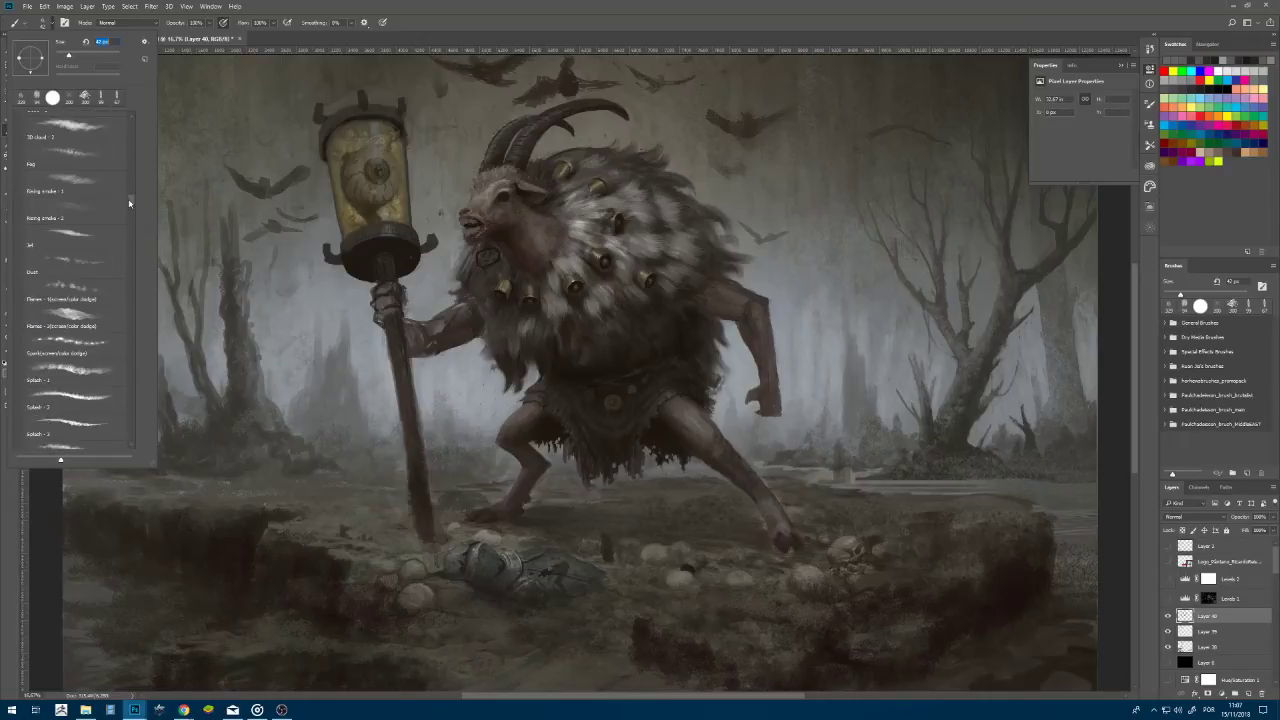
{"action": "left_click_drag", "start_coordinate": [129, 203], "coordinate": [136, 267]}
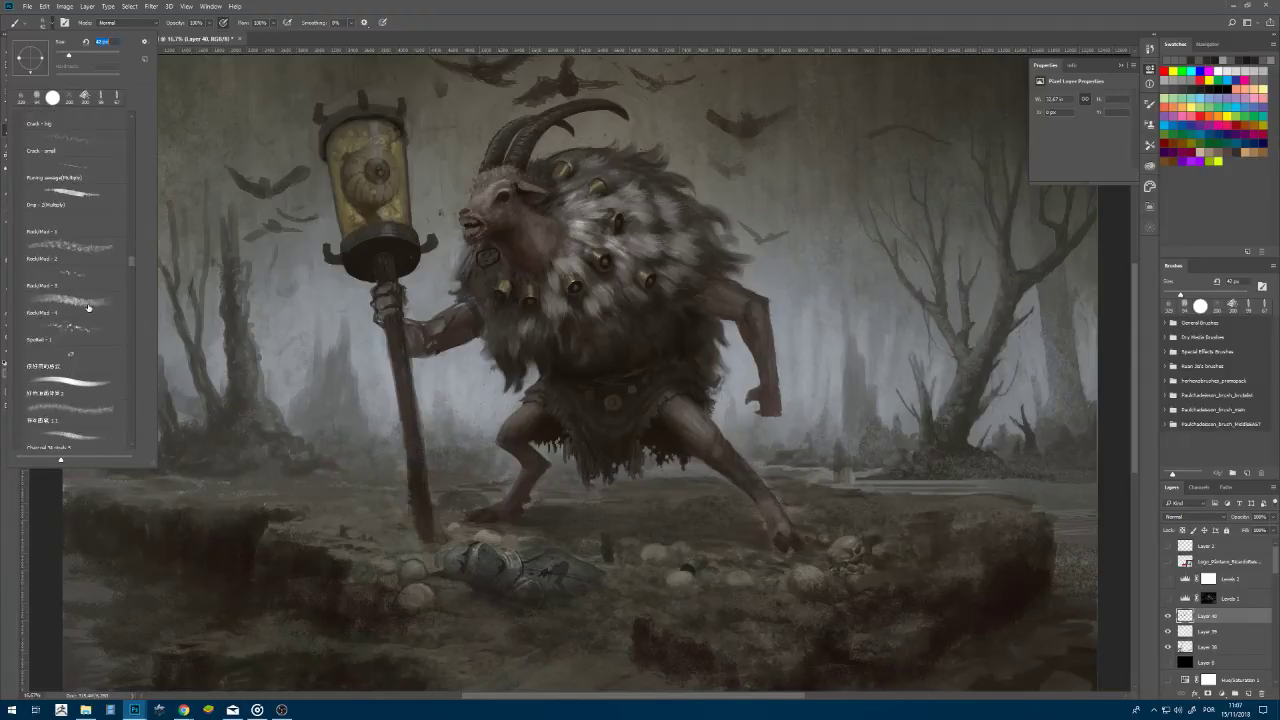
{"action": "left_click", "coordinate": [90, 305]}
{"action": "key", "text": "Escape"}
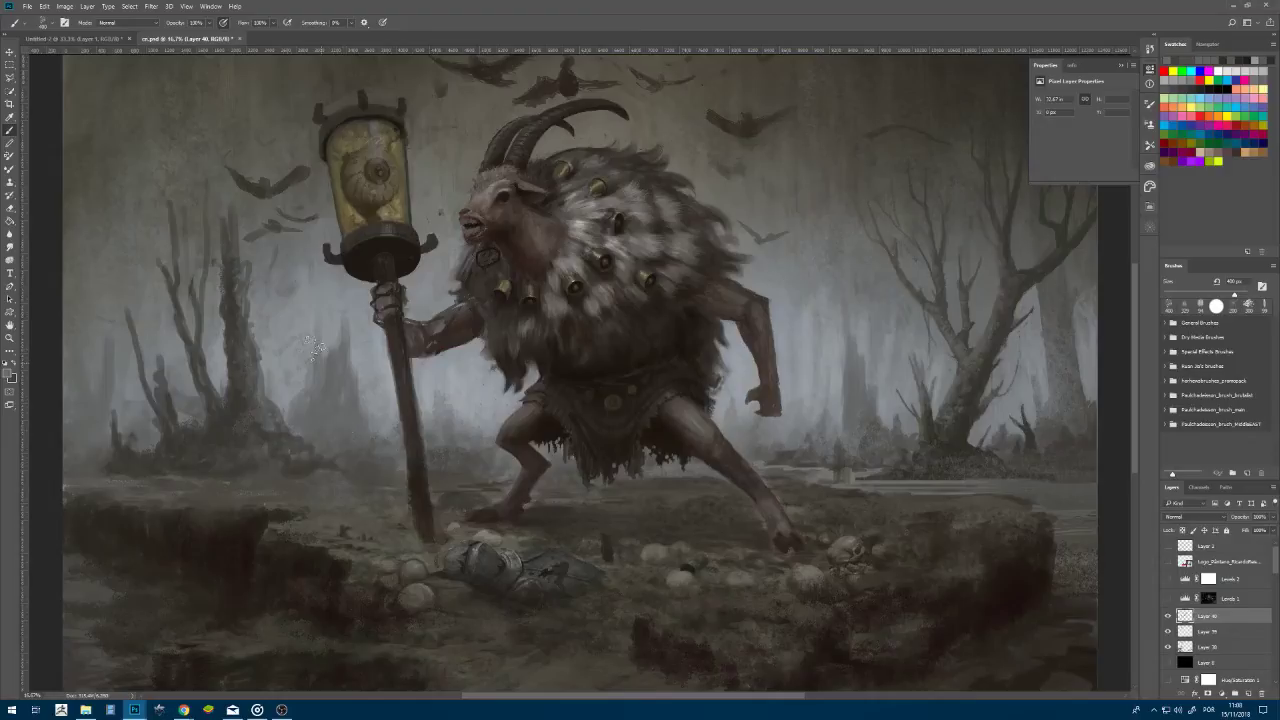
{"action": "left_click", "coordinate": [385, 370], "text": "alt"}
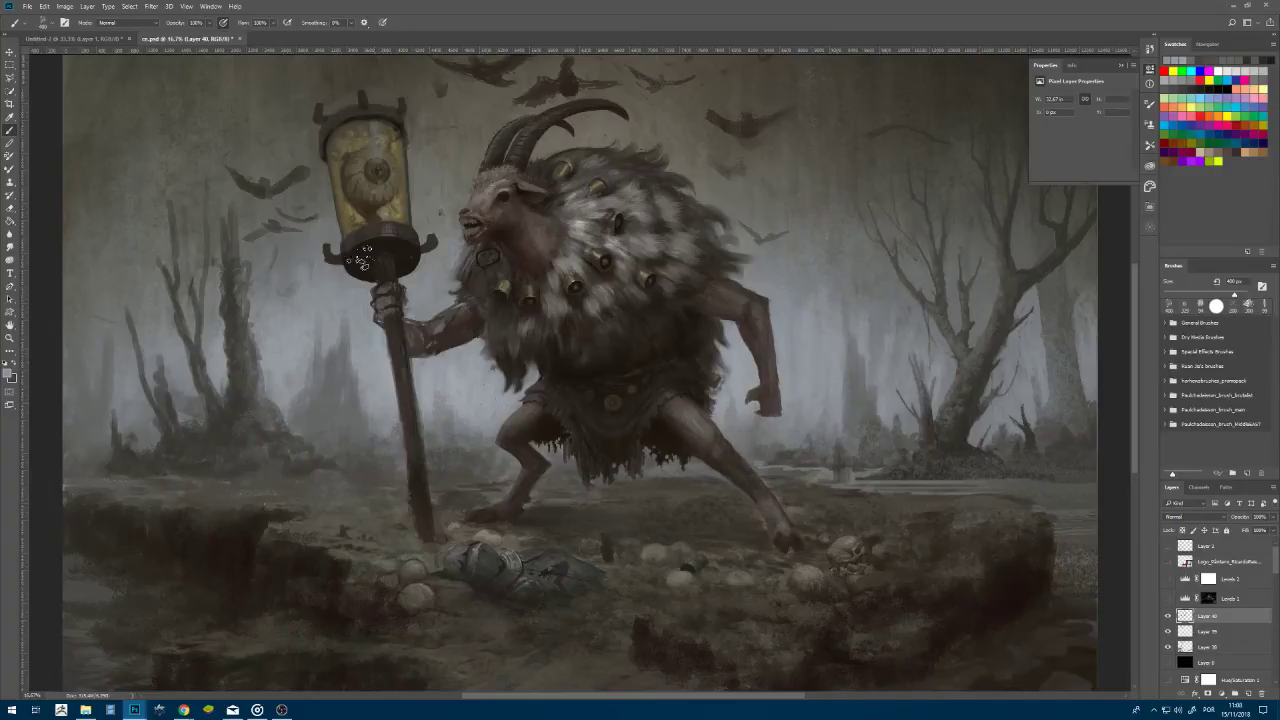
- Pick a smooth tapered brush preset for the fur around the goat's neck and reduce its size
{"action": "key", "text": "ctrl+plus"}
{"action": "left_click_drag", "start_coordinate": [619, 240], "coordinate": [592, 412]}
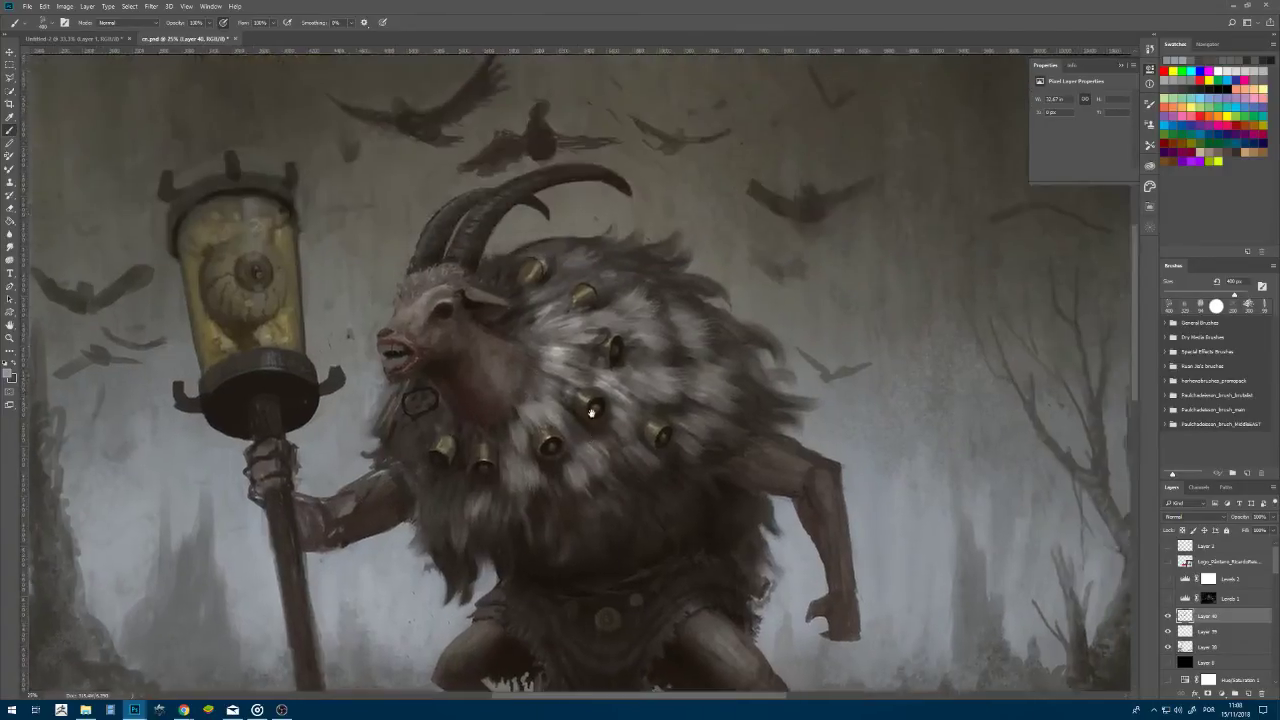
{"action": "key", "text": "ctrl+plus"}
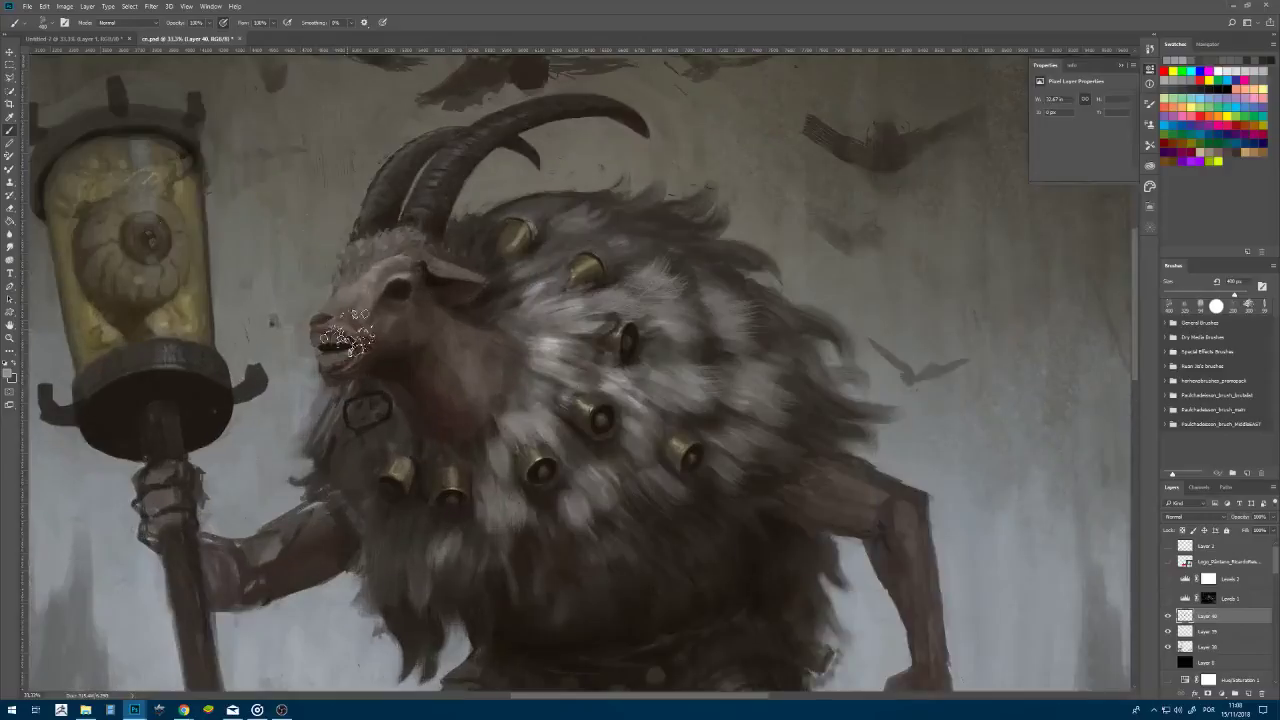
{"action": "key", "text": "ctrl+plus"}
{"action": "key", "text": "ctrl+plus"}
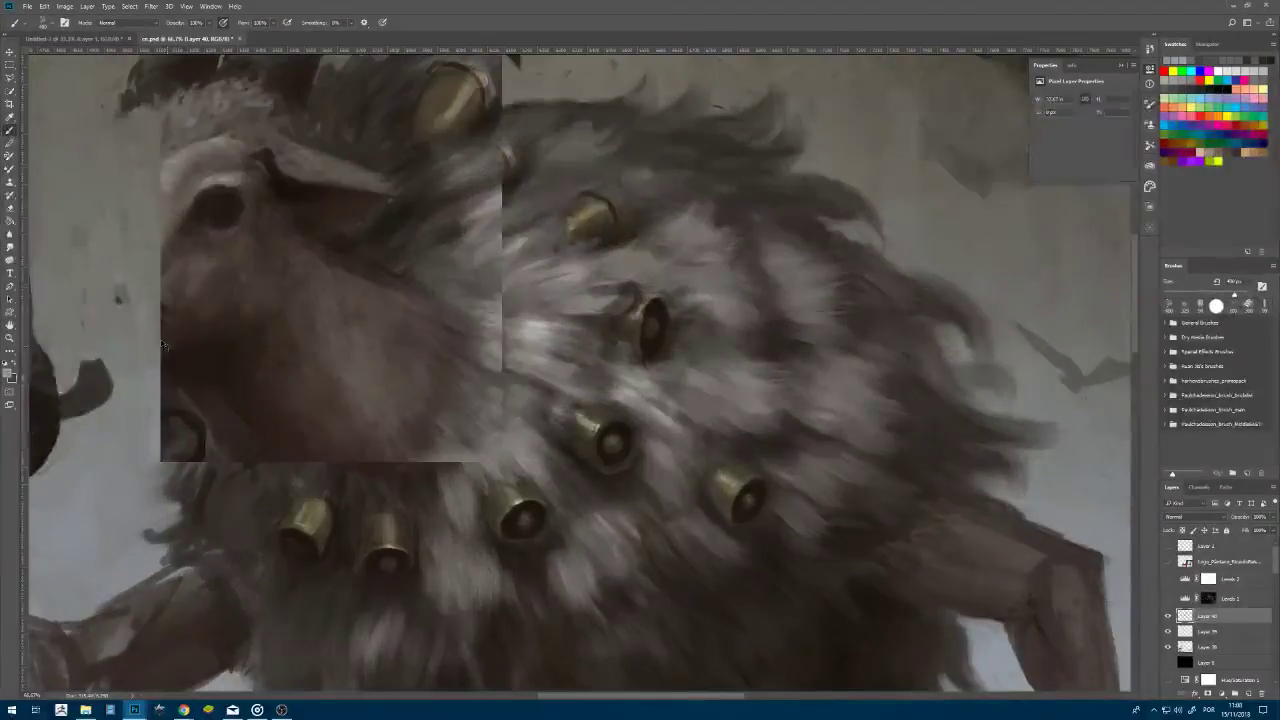
{"action": "left_click", "coordinate": [43, 23]}
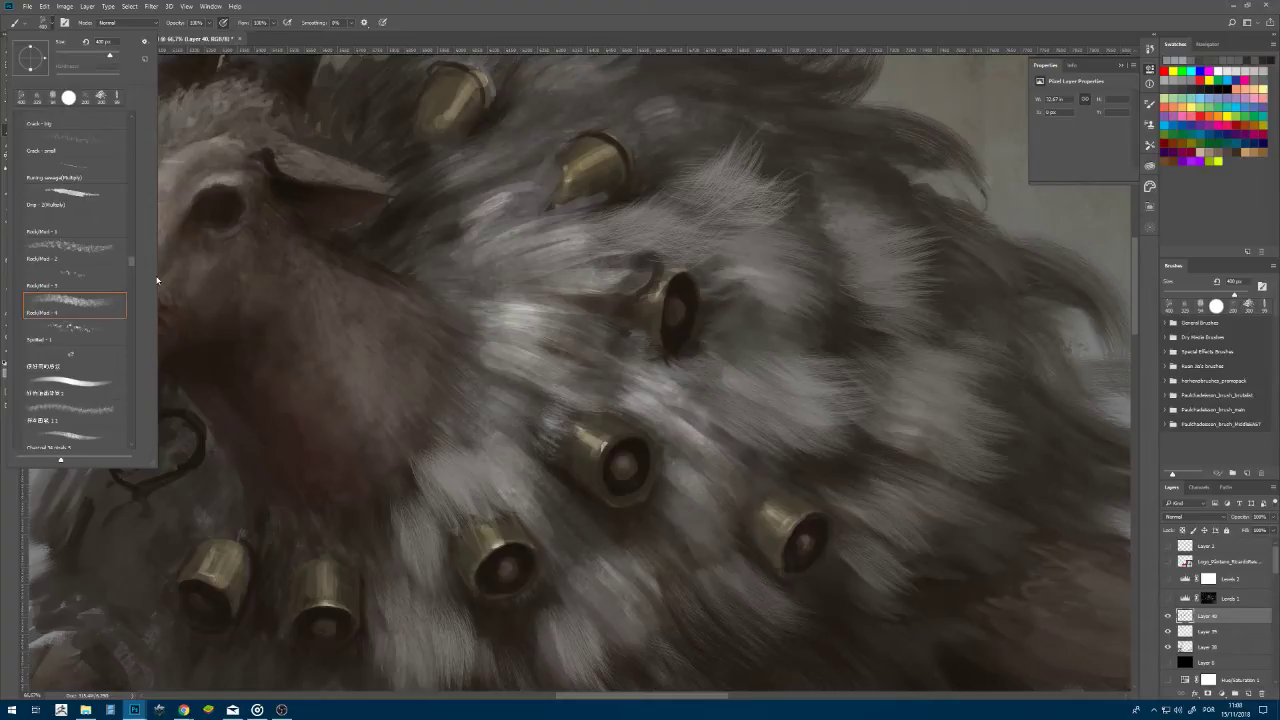
{"action": "left_click_drag", "start_coordinate": [131, 263], "coordinate": [131, 243]}
{"action": "scroll", "coordinate": [131, 243], "scroll_direction": "up", "scroll_amount": 1}
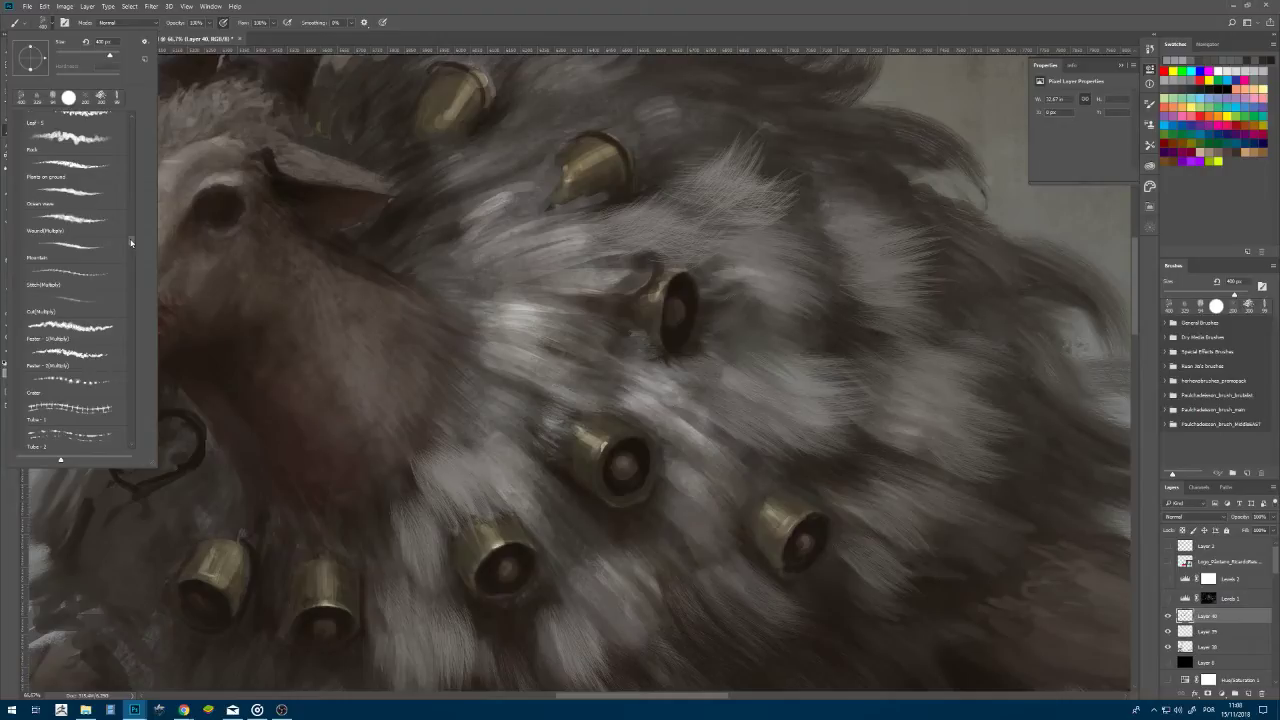
{"action": "left_click_drag", "start_coordinate": [131, 245], "coordinate": [134, 318]}
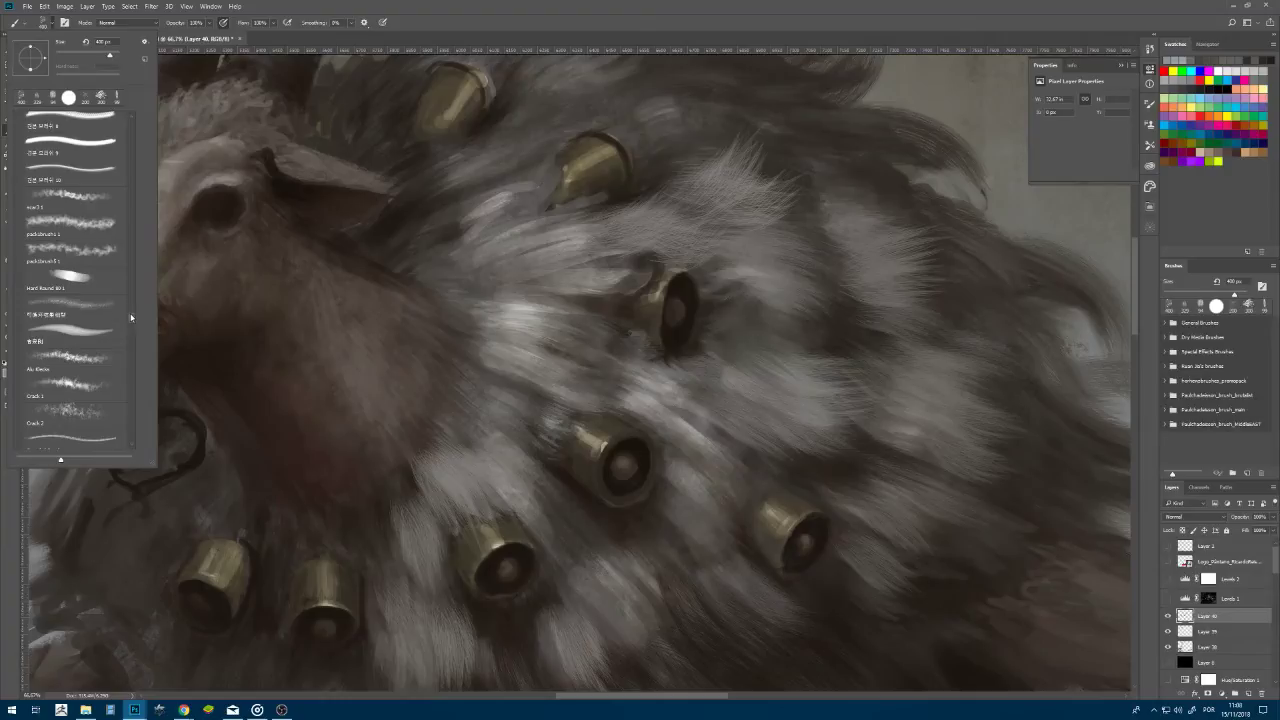
{"action": "left_click", "coordinate": [96, 334]}
{"action": "left_click_drag", "start_coordinate": [85, 57], "coordinate": [72, 64]}
{"action": "left_click", "coordinate": [450, 235], "text": "alt"}
{"action": "mouse_move", "coordinate": [442, 262]}
{"action": "left_mouse_down"}
{"action": "mouse_move", "coordinate": [490, 230]}
{"action": "mouse_move", "coordinate": [470, 235]}
{"action": "mouse_move", "coordinate": [517, 226]}
{"action": "left_mouse_up"}
{"action": "key", "text": "ctrl+z"}
- Paint fine strands in sampled fur tones into the pale tufts around the upper bells on the goat's mane
{"action": "left_click", "coordinate": [457, 235], "text": "alt"}
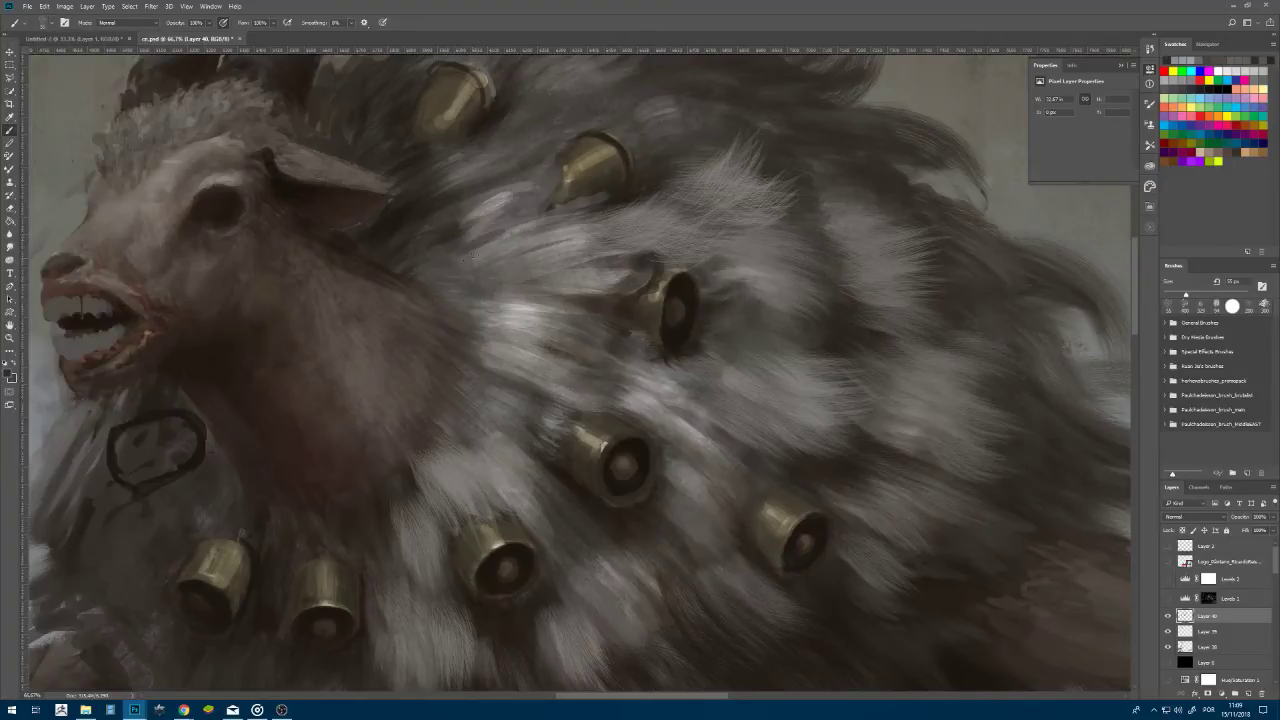
{"action": "mouse_move", "coordinate": [456, 257]}
{"action": "left_mouse_down"}
{"action": "mouse_move", "coordinate": [506, 232]}
{"action": "mouse_move", "coordinate": [504, 218]}
{"action": "left_mouse_up"}
{"action": "mouse_move", "coordinate": [583, 237]}
{"action": "left_mouse_down"}
{"action": "mouse_move", "coordinate": [545, 230]}
{"action": "mouse_move", "coordinate": [615, 248]}
{"action": "mouse_move", "coordinate": [578, 260]}
{"action": "mouse_move", "coordinate": [625, 266]}
{"action": "mouse_move", "coordinate": [677, 221]}
{"action": "left_mouse_up"}
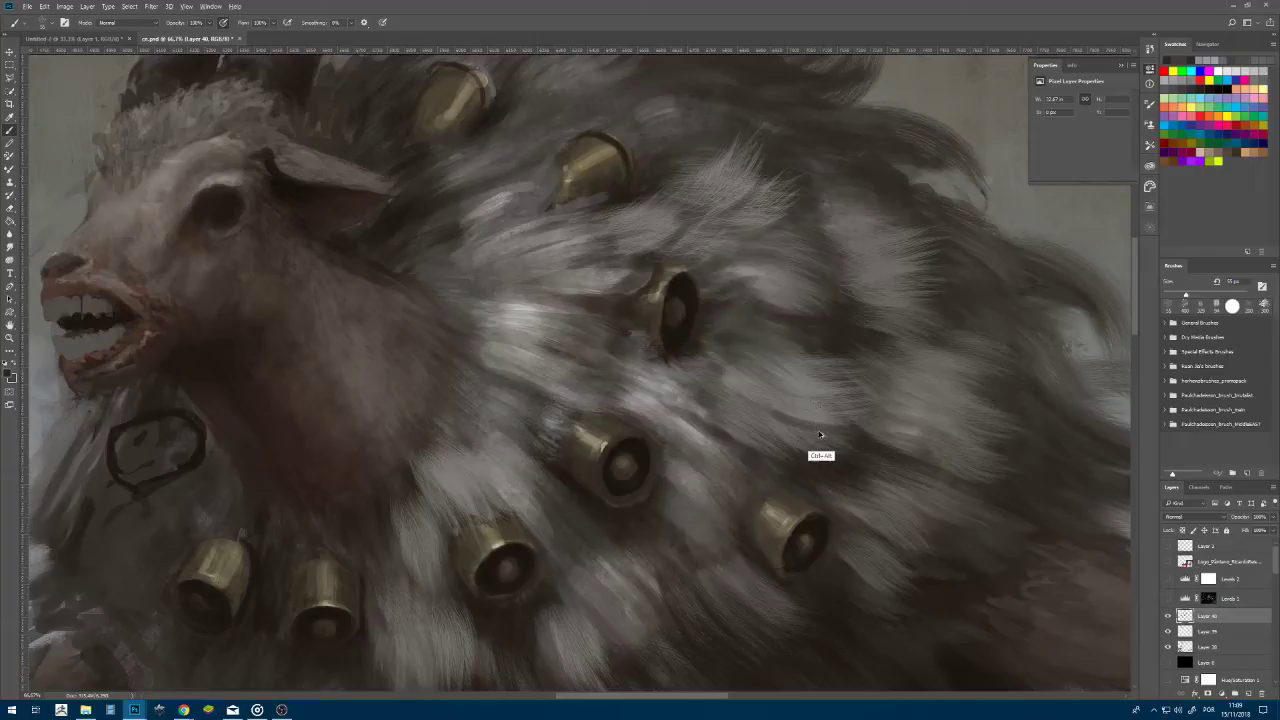
{"action": "key", "text": "ctrl+minus"}
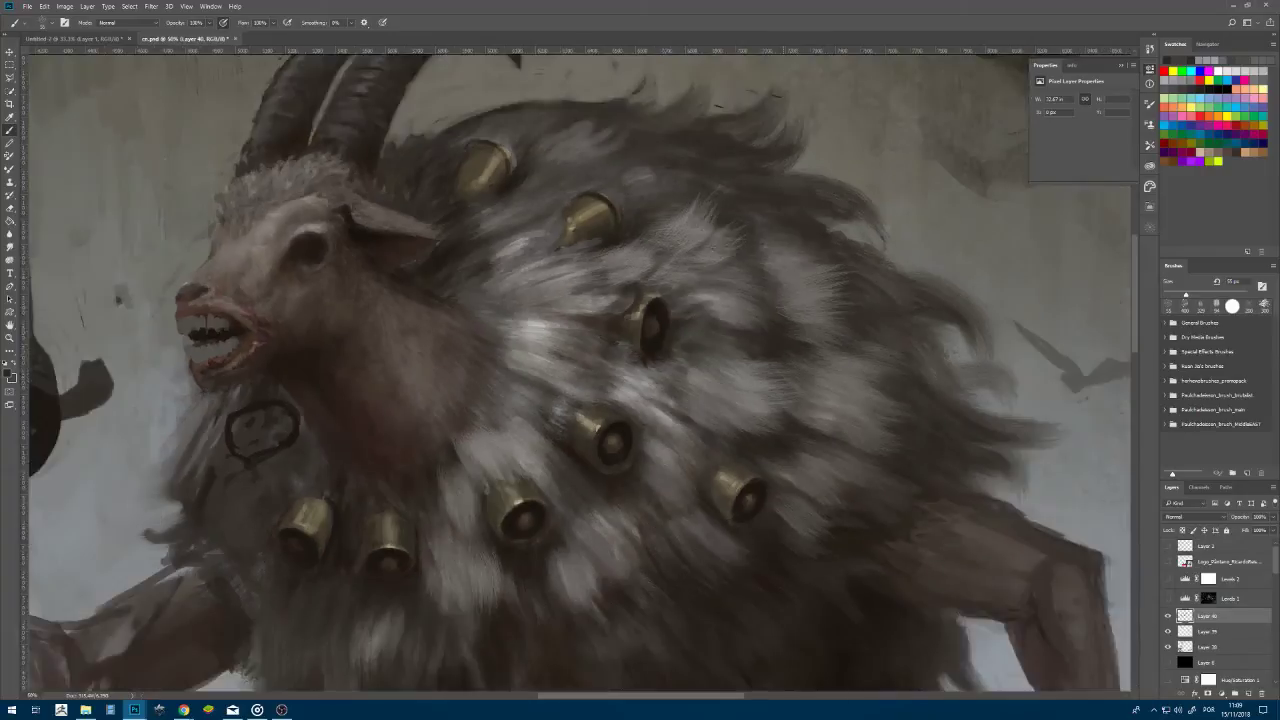
{"action": "left_click", "coordinate": [713, 256], "text": "alt"}
{"action": "left_click", "coordinate": [637, 231], "text": "alt"}
{"action": "left_click_drag", "start_coordinate": [642, 244], "coordinate": [657, 232]}
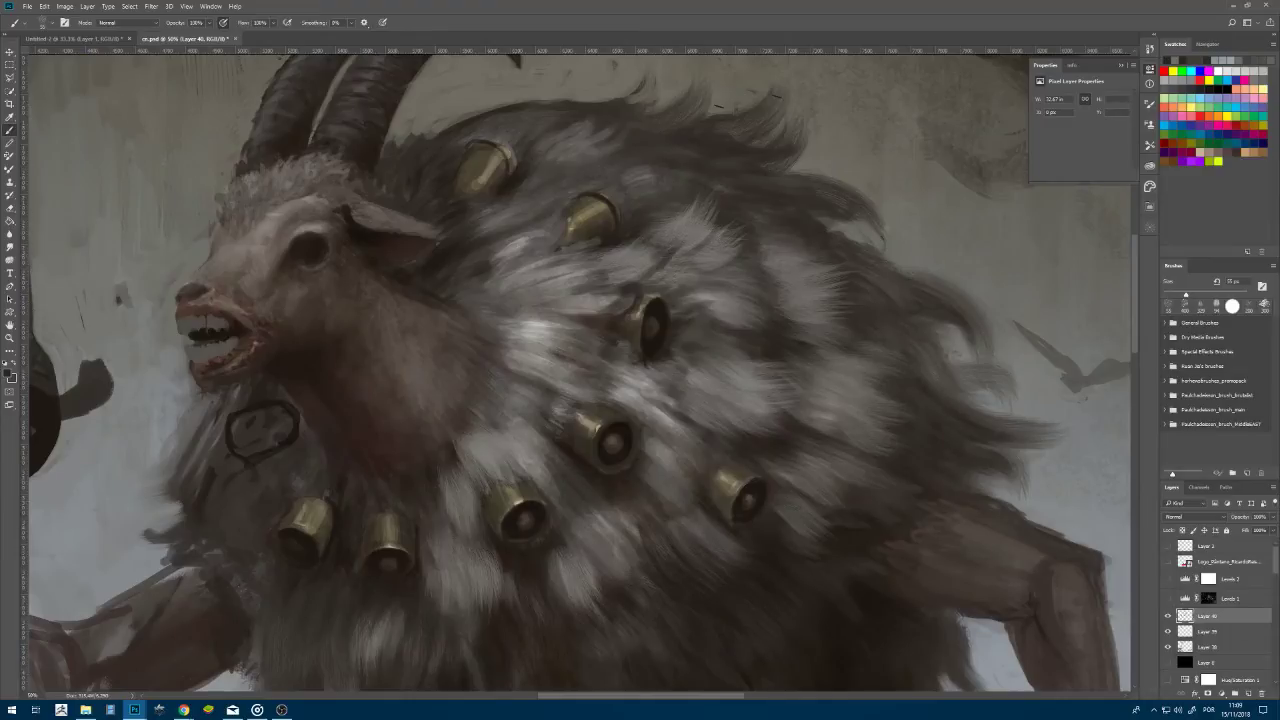
{"action": "mouse_move", "coordinate": [184, 710]}
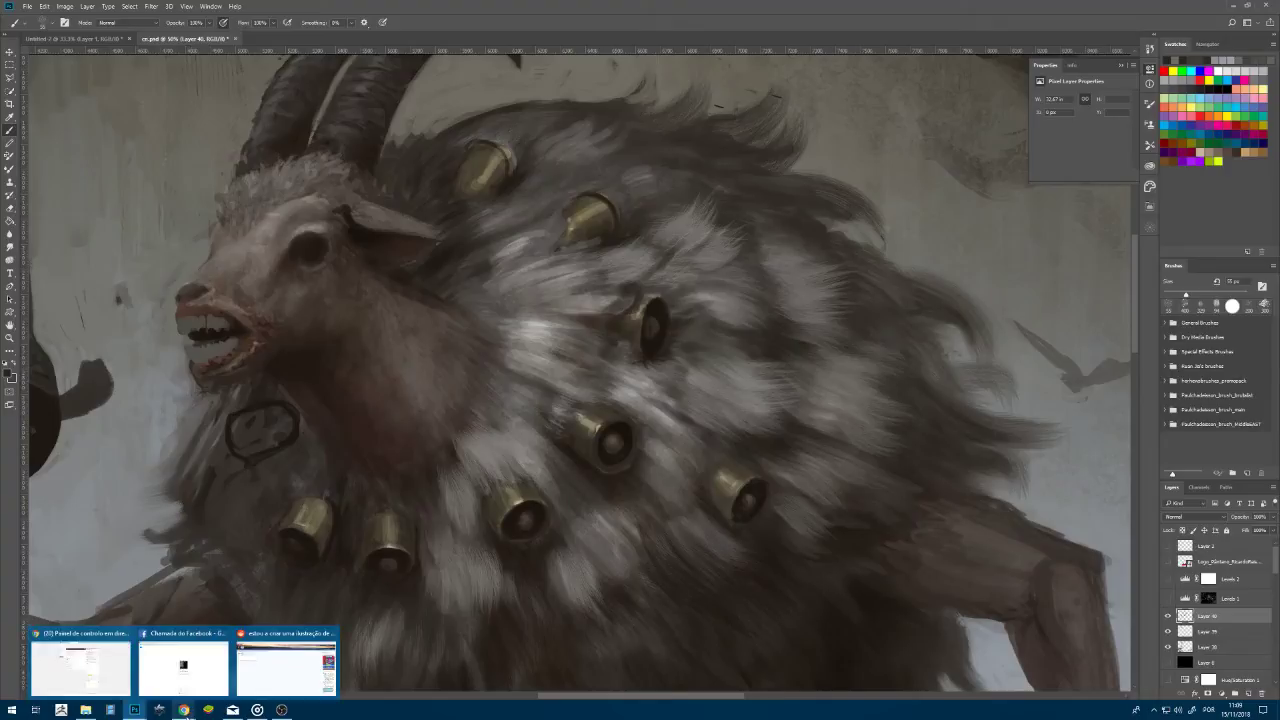
{"action": "mouse_move", "coordinate": [105, 667]}
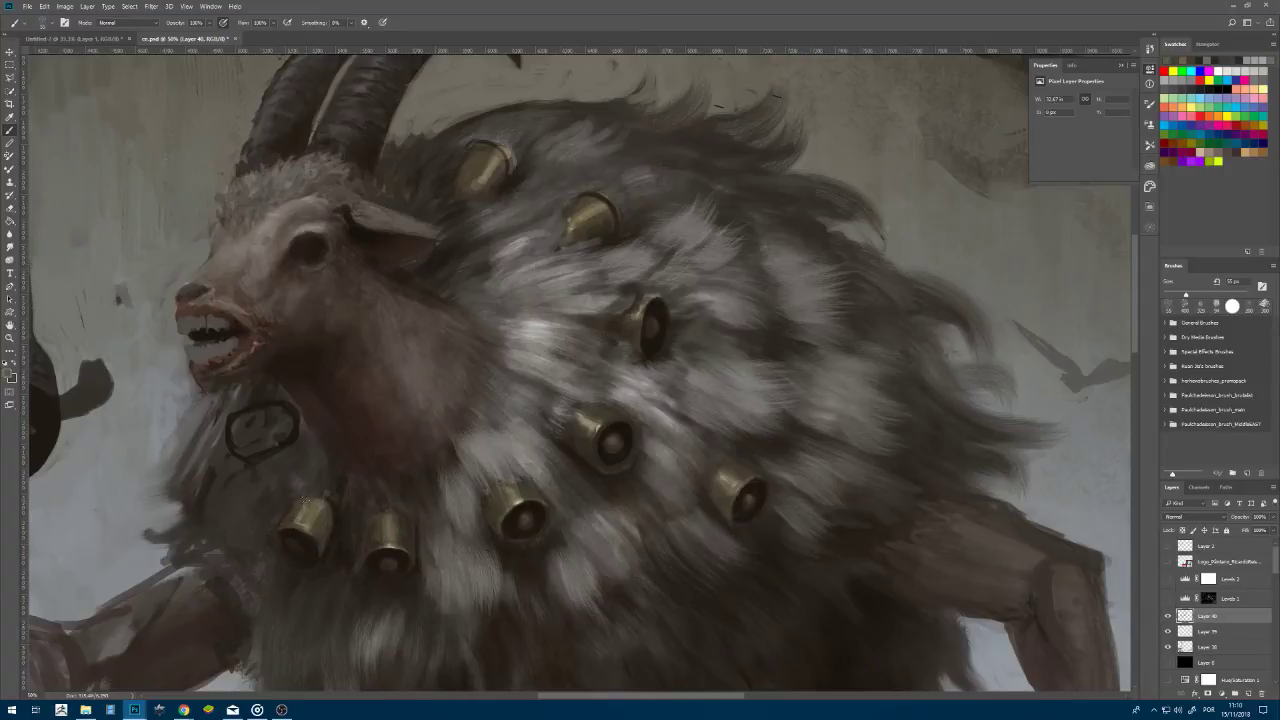
- Block in a new bell below the goat's chin with sampled brass and shadow tones, replacing its dark outline
{"action": "mouse_move", "coordinate": [276, 408]}
{"action": "left_mouse_down"}
{"action": "mouse_move", "coordinate": [230, 420]}
{"action": "mouse_move", "coordinate": [228, 448]}
{"action": "mouse_move", "coordinate": [250, 460]}
{"action": "left_mouse_up"}
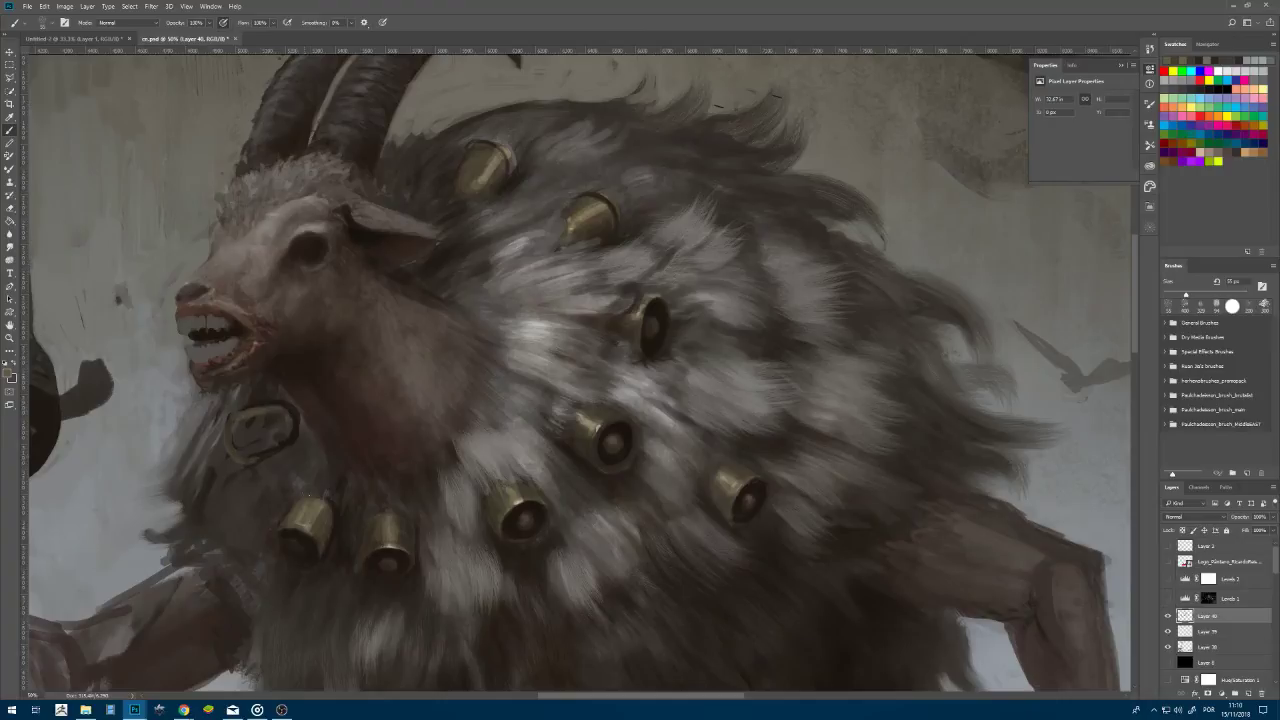
{"action": "left_click_drag", "start_coordinate": [293, 497], "coordinate": [316, 495]}
{"action": "mouse_move", "coordinate": [226, 418]}
{"action": "left_mouse_down"}
{"action": "mouse_move", "coordinate": [238, 455]}
{"action": "mouse_move", "coordinate": [230, 434]}
{"action": "mouse_move", "coordinate": [248, 442]}
{"action": "mouse_move", "coordinate": [250, 424]}
{"action": "mouse_move", "coordinate": [262, 450]}
{"action": "mouse_move", "coordinate": [258, 412]}
{"action": "mouse_move", "coordinate": [290, 432]}
{"action": "mouse_move", "coordinate": [241, 412]}
{"action": "mouse_move", "coordinate": [270, 405]}
{"action": "mouse_move", "coordinate": [292, 425]}
{"action": "mouse_move", "coordinate": [243, 456]}
{"action": "mouse_move", "coordinate": [290, 442]}
{"action": "left_mouse_up"}
{"action": "left_click", "coordinate": [261, 483], "text": "alt"}
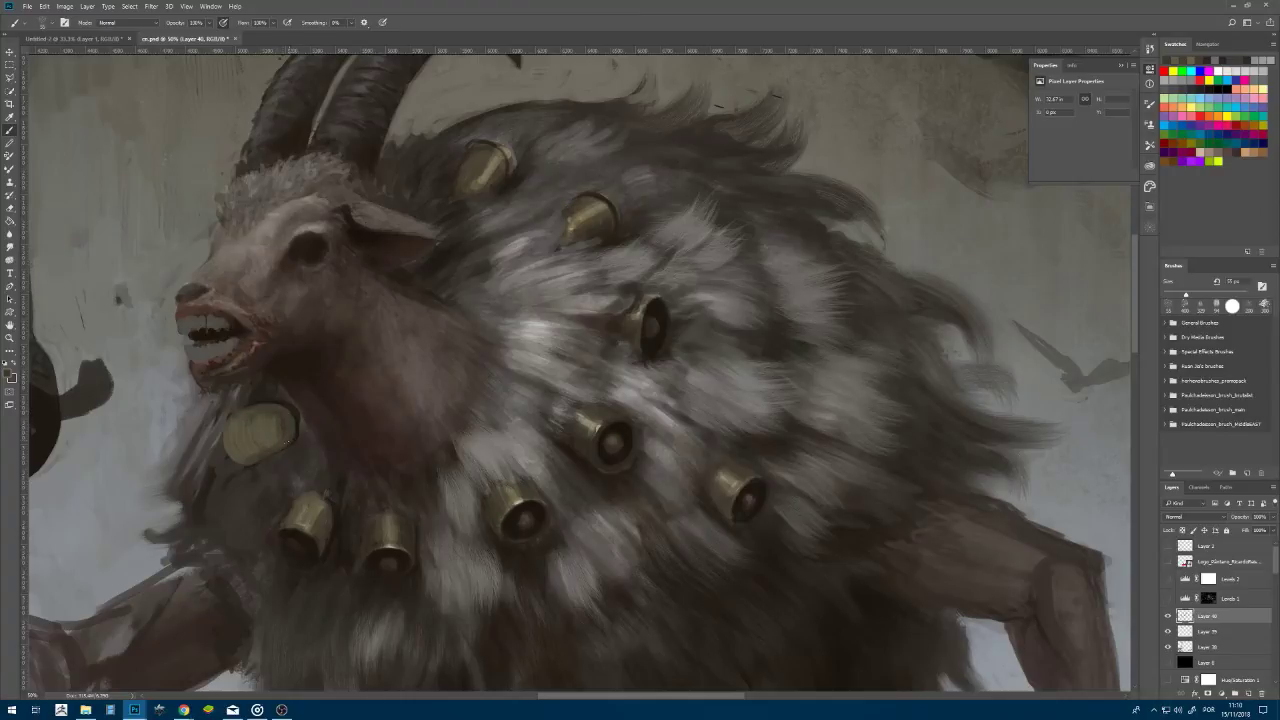
{"action": "left_click", "coordinate": [291, 412], "text": "alt"}
{"action": "left_click", "coordinate": [283, 399], "text": "alt"}
{"action": "left_click_drag", "start_coordinate": [280, 436], "coordinate": [278, 406]}
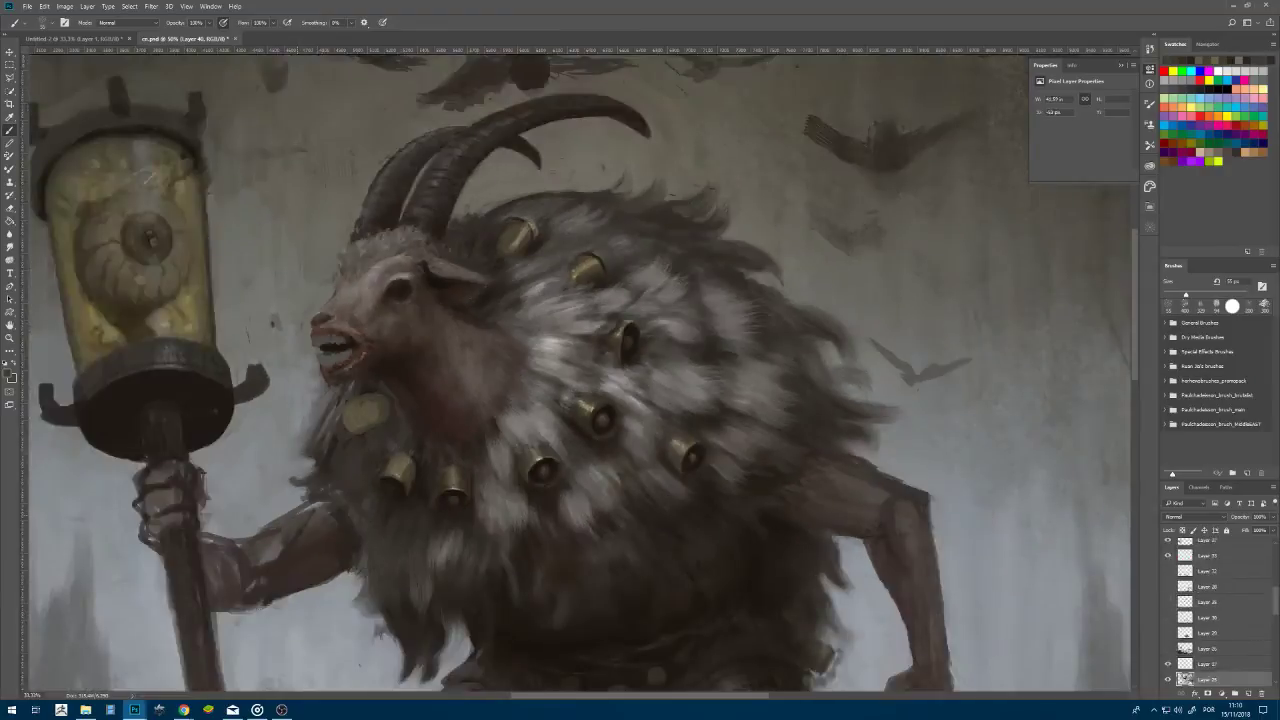
- Paint feathery fur tufts in sampled grey tones along the chest edge beside the new bell on Layer 25
{"action": "left_click", "coordinate": [384, 480], "text": "alt"}
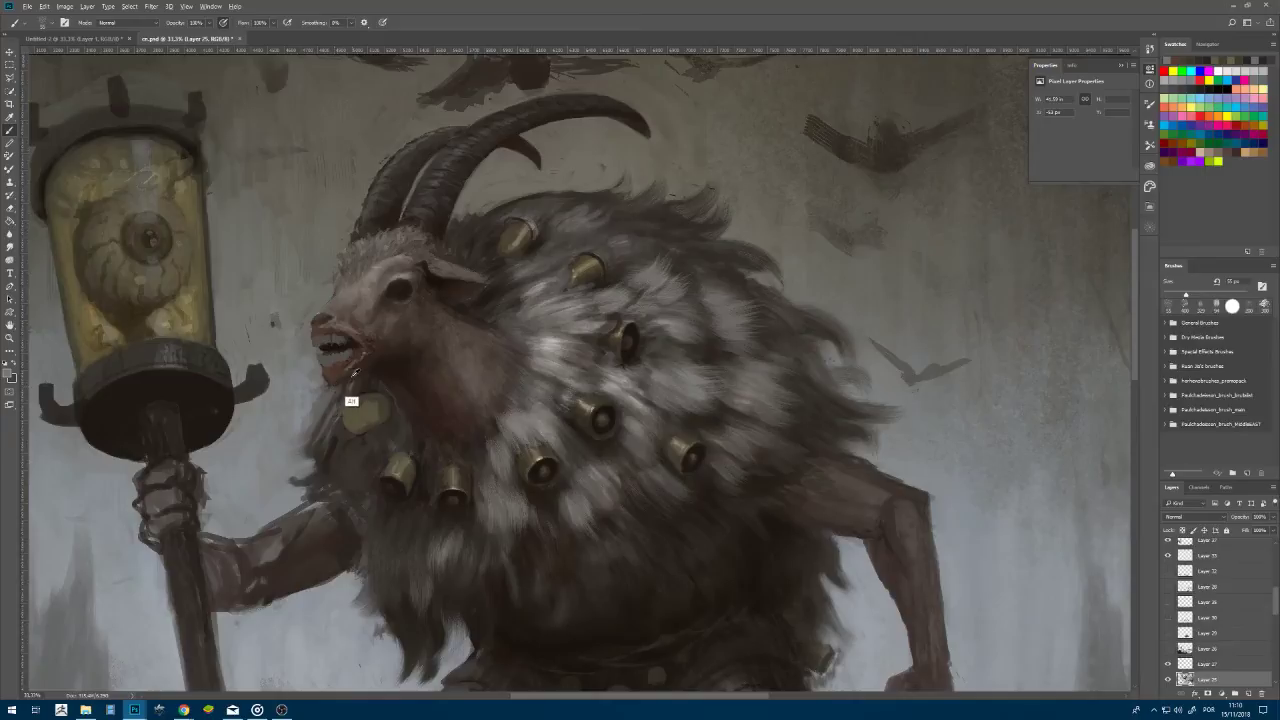
{"action": "left_click", "coordinate": [374, 424], "text": "alt"}
{"action": "left_click", "coordinate": [325, 429], "text": "alt"}
{"action": "left_click", "coordinate": [320, 422], "text": "alt"}
{"action": "mouse_move", "coordinate": [319, 402]}
{"action": "left_mouse_down"}
{"action": "mouse_move", "coordinate": [293, 405]}
{"action": "mouse_move", "coordinate": [311, 391]}
{"action": "mouse_move", "coordinate": [307, 421]}
{"action": "mouse_move", "coordinate": [274, 447]}
{"action": "mouse_move", "coordinate": [289, 452]}
{"action": "left_mouse_up"}
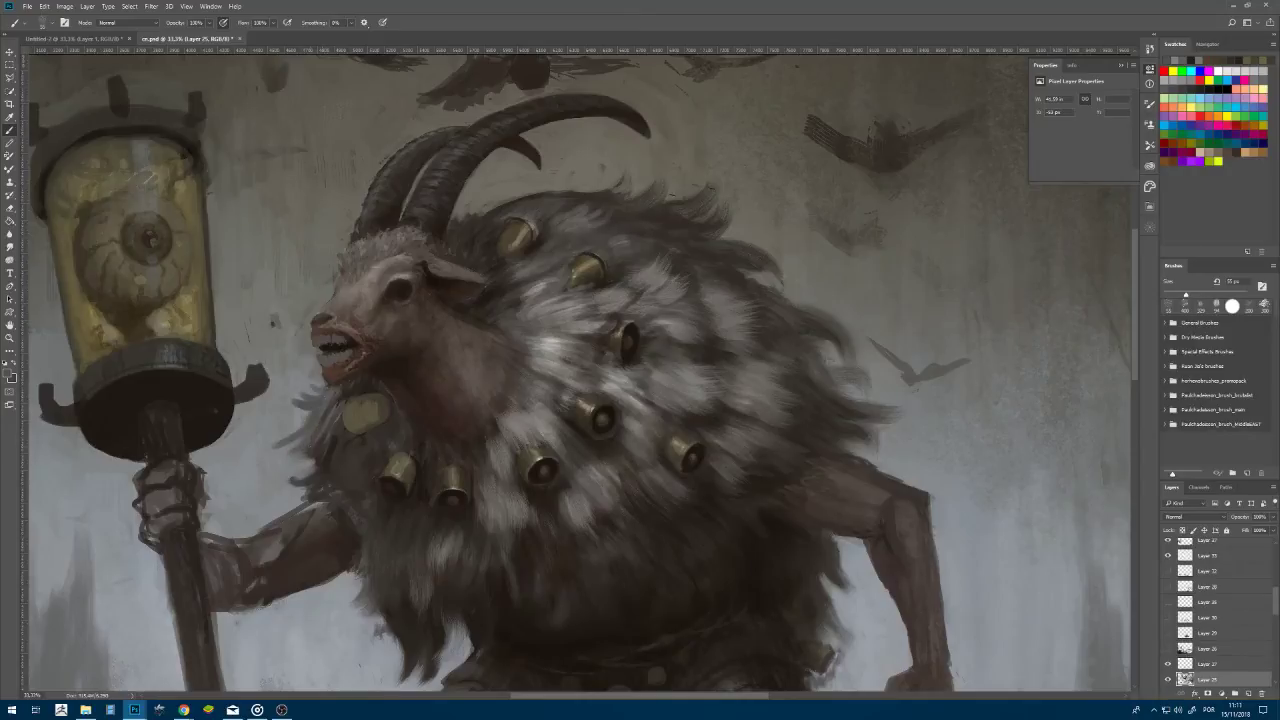
{"action": "mouse_move", "coordinate": [312, 409]}
{"action": "left_mouse_down"}
{"action": "mouse_move", "coordinate": [291, 415]}
{"action": "mouse_move", "coordinate": [288, 455]}
{"action": "mouse_move", "coordinate": [313, 479]}
{"action": "left_mouse_up"}
{"action": "left_click", "coordinate": [326, 472], "text": "alt"}
{"action": "mouse_move", "coordinate": [307, 434]}
{"action": "left_mouse_down"}
{"action": "mouse_move", "coordinate": [288, 446]}
{"action": "mouse_move", "coordinate": [297, 417]}
{"action": "mouse_move", "coordinate": [319, 413]}
{"action": "left_mouse_up"}
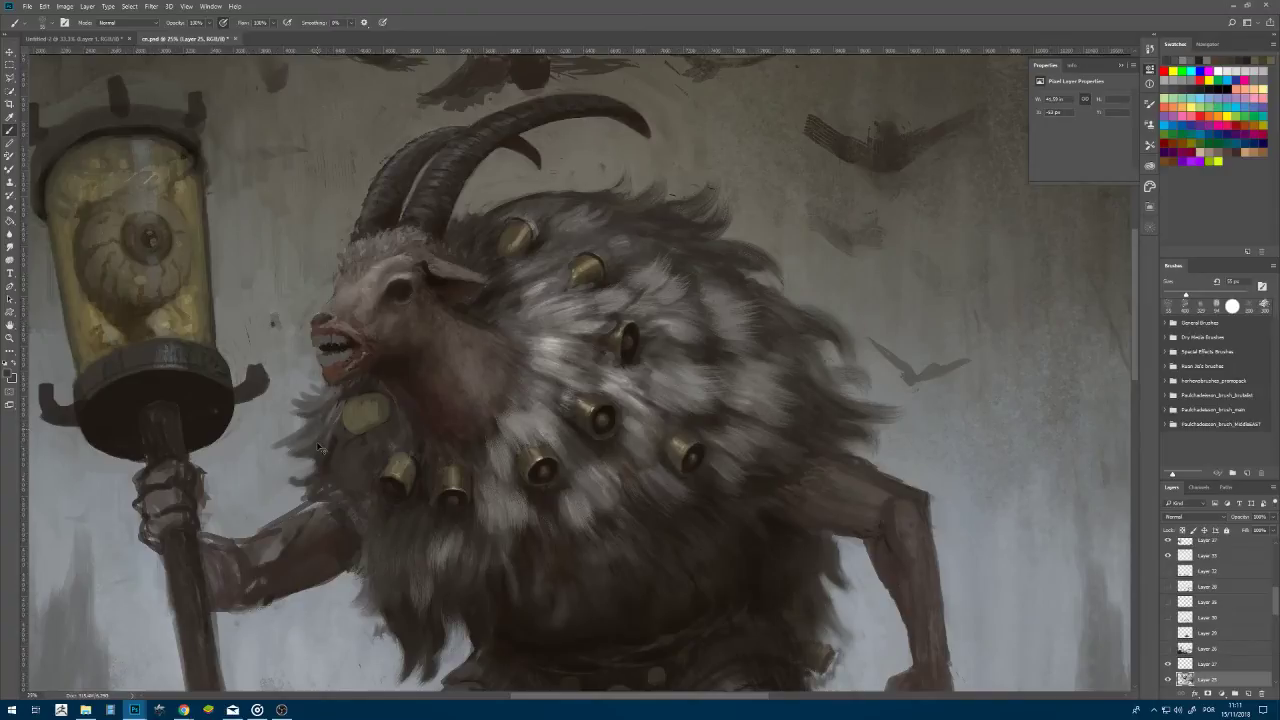
{"action": "key", "text": "ctrl+minus"}
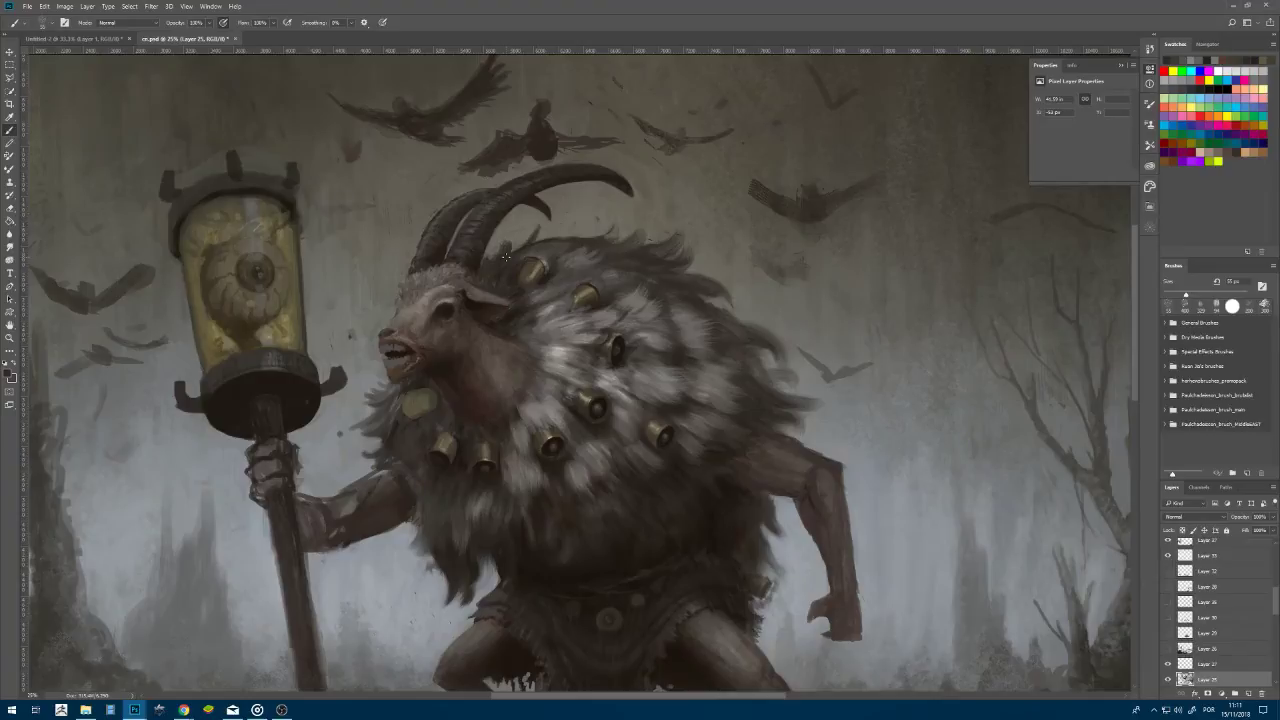
- Paint sampled fur tones into small tufts along the mane's upper edge behind the horns
{"action": "mouse_move", "coordinate": [544, 240]}
{"action": "left_mouse_down"}
{"action": "mouse_move", "coordinate": [597, 230]}
{"action": "mouse_move", "coordinate": [571, 239]}
{"action": "mouse_move", "coordinate": [584, 229]}
{"action": "left_mouse_up"}
{"action": "left_click", "coordinate": [560, 272], "text": "alt"}
{"action": "left_click", "coordinate": [553, 248], "text": "alt"}
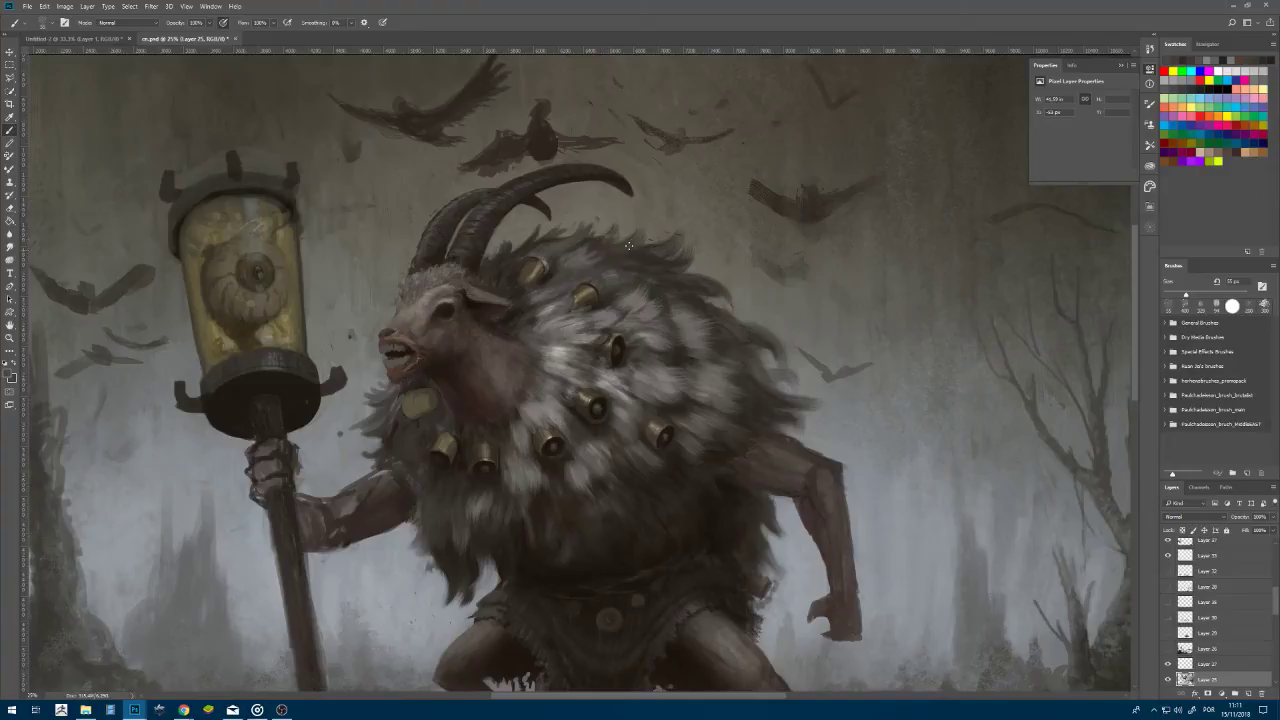
{"action": "key", "text": "ctrl+minus"}
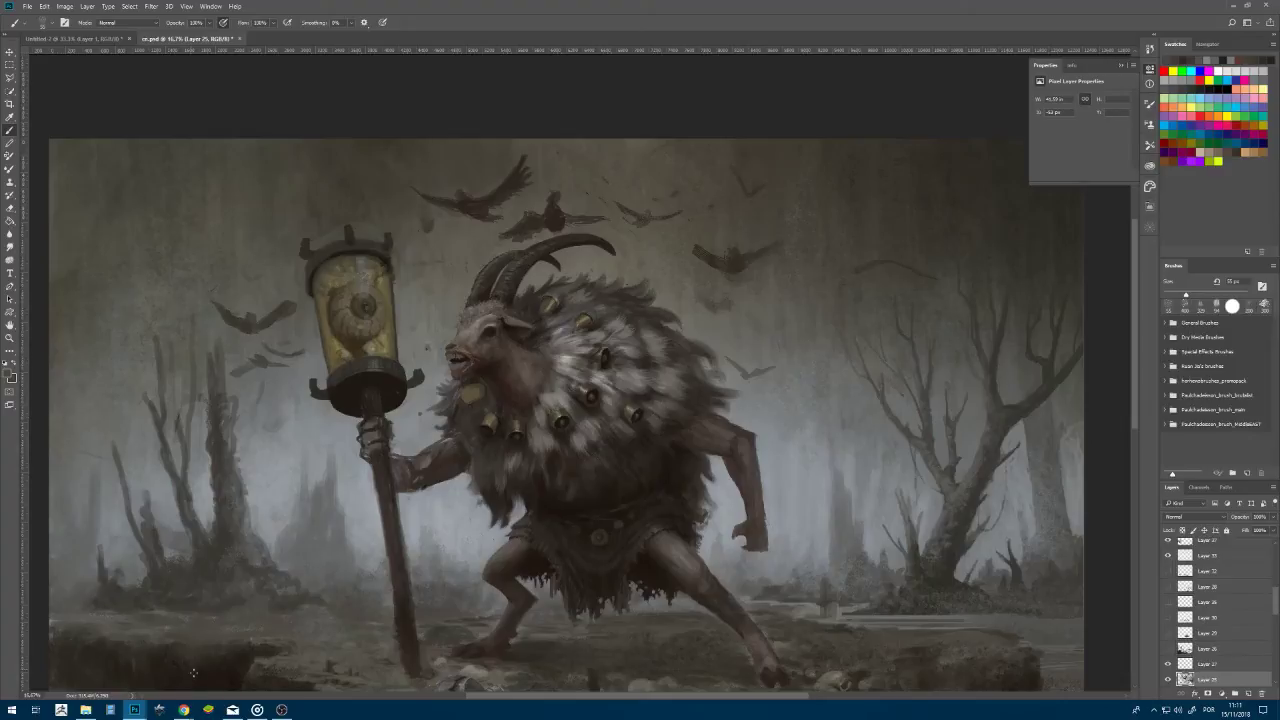
- Check the live stream status in the preview of the YouTube dashboard window
{"action": "mouse_move", "coordinate": [184, 710]}
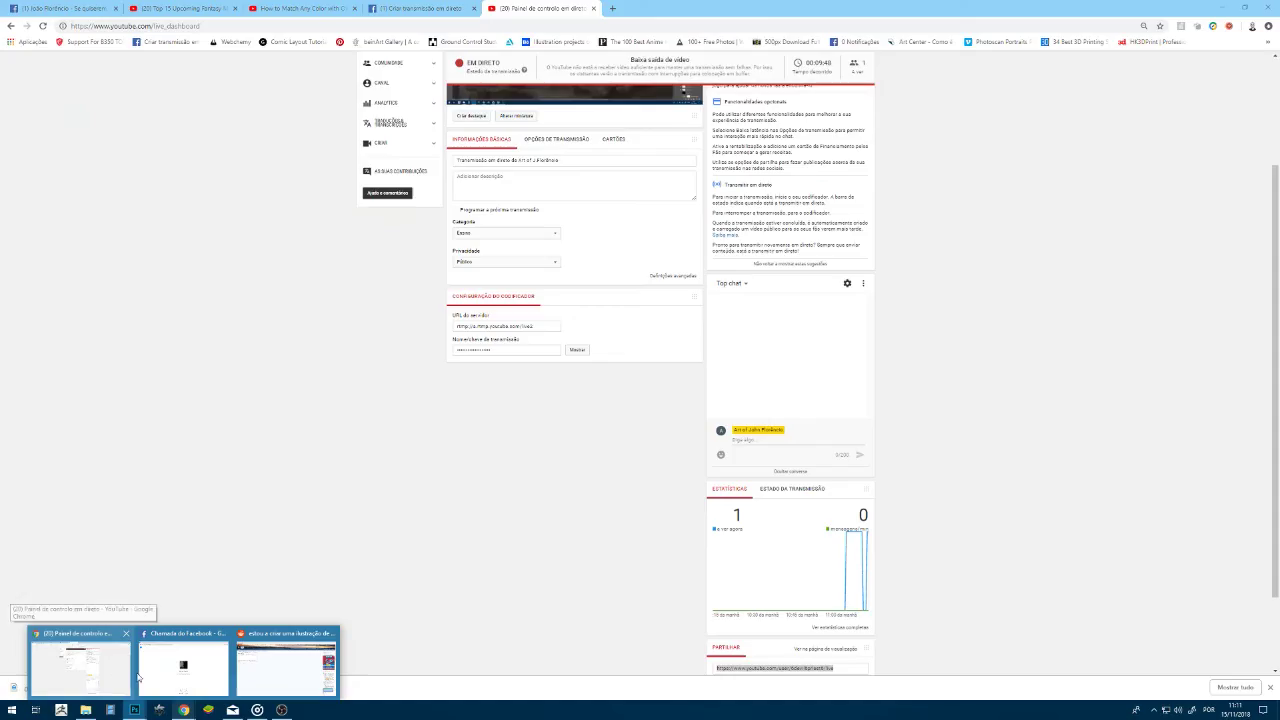
{"action": "mouse_move", "coordinate": [155, 673]}
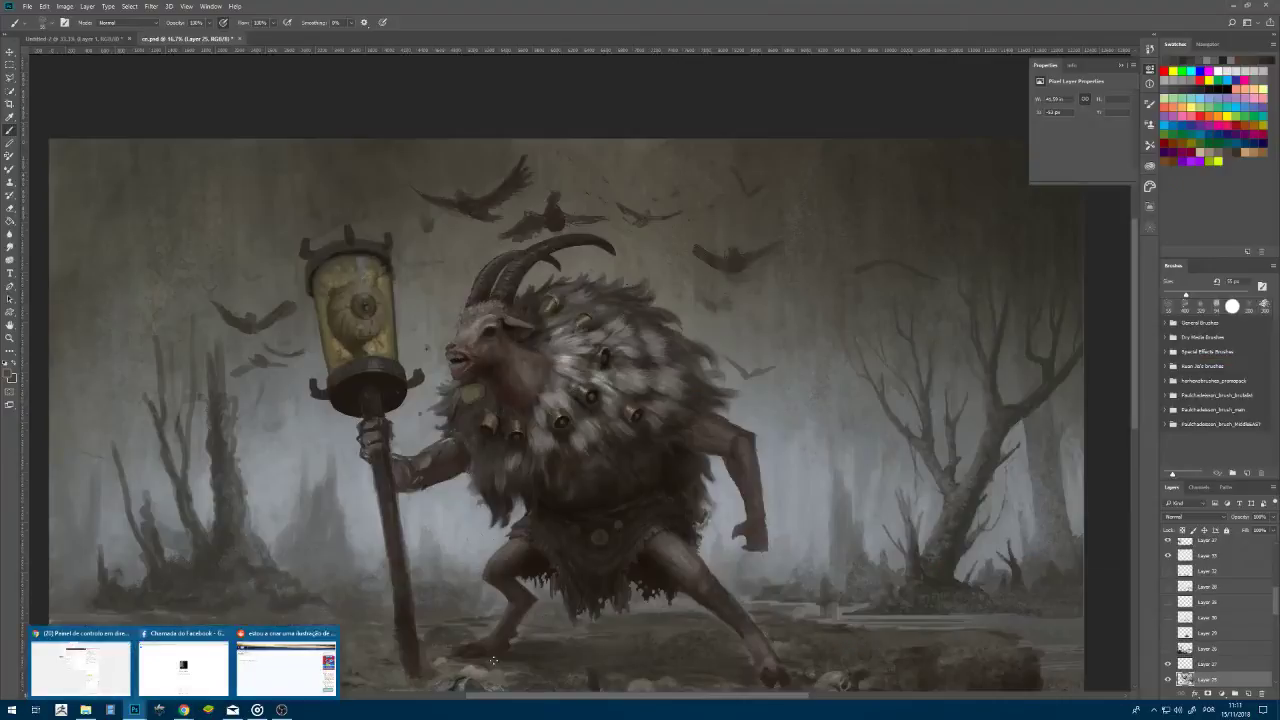
- Choose a larger, soft-textured tapered brush preset for painting the goat's face
{"action": "key", "text": "ctrl+plus"}
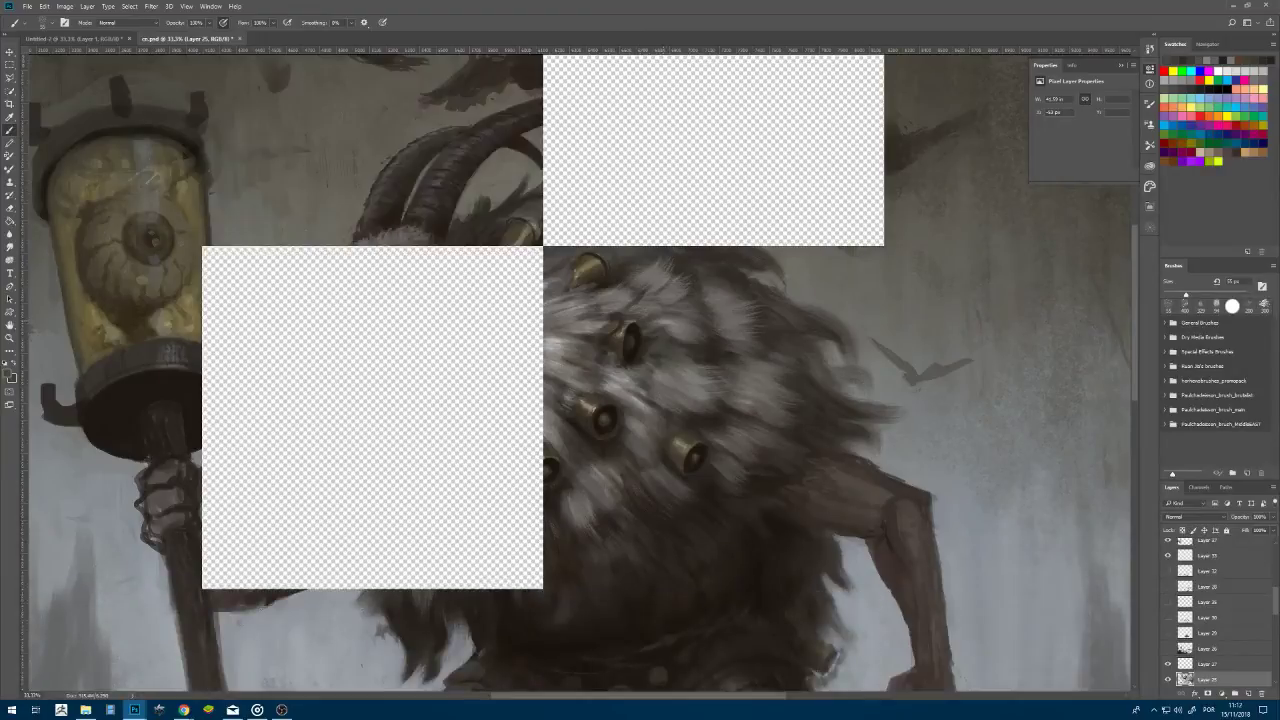
{"action": "key", "text": "ctrl+plus"}
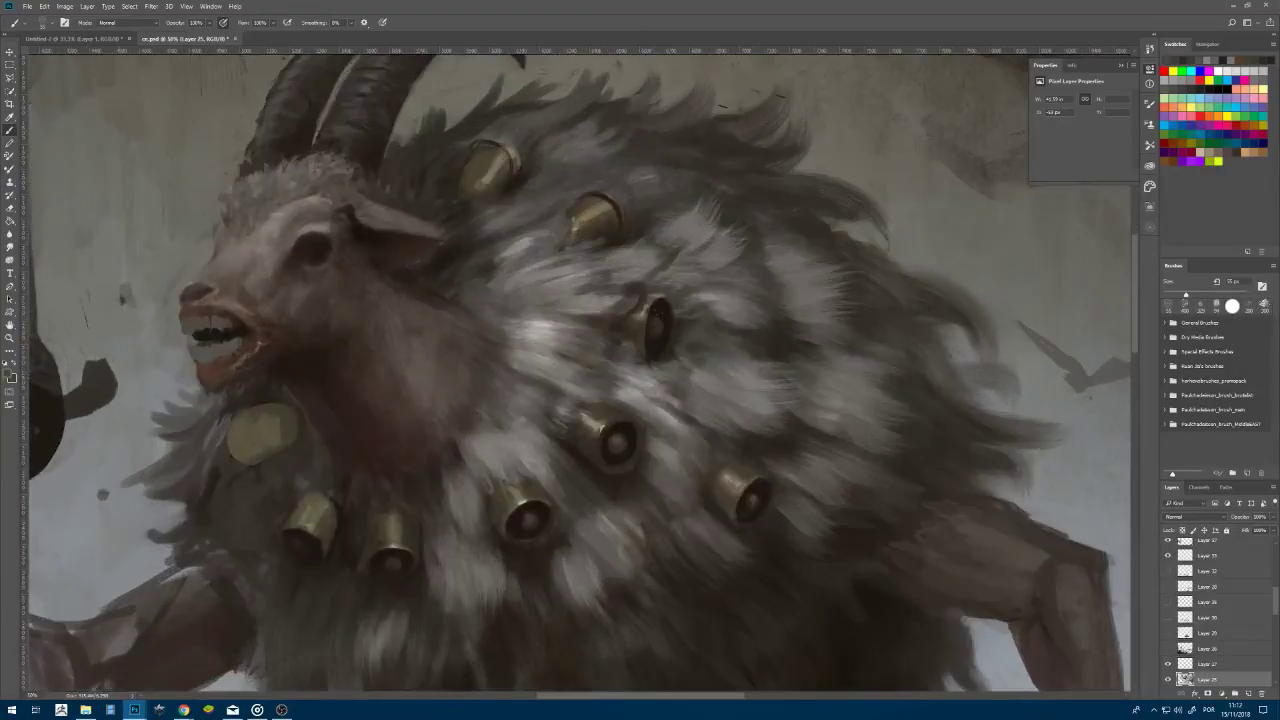
{"action": "key", "text": "ctrl+plus"}
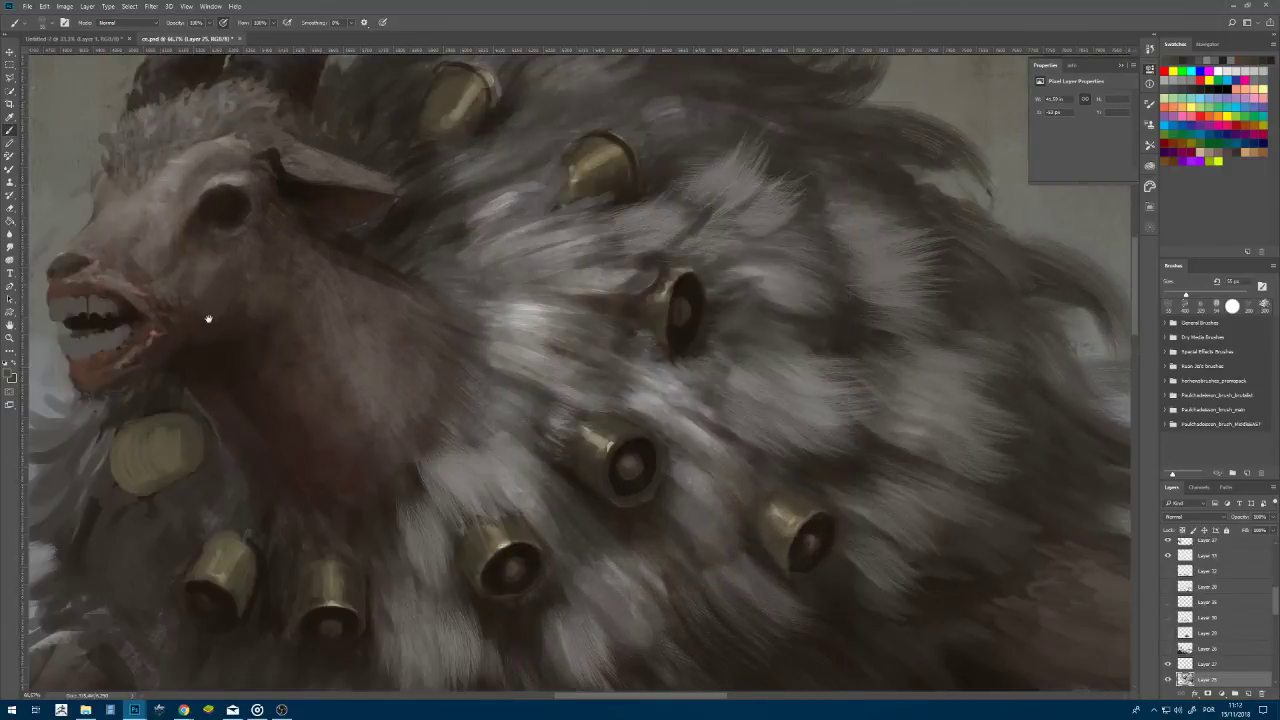
{"action": "left_click_drag", "start_coordinate": [208, 318], "coordinate": [414, 397]}
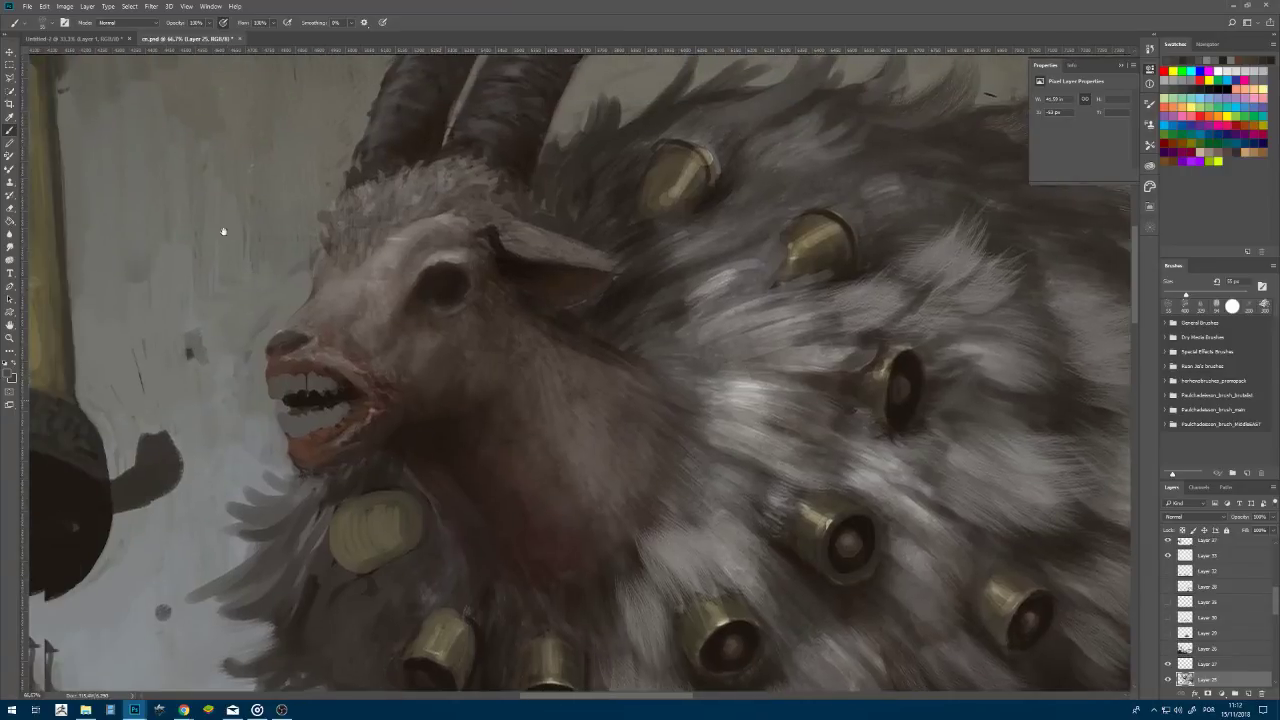
{"action": "left_click", "coordinate": [48, 22]}
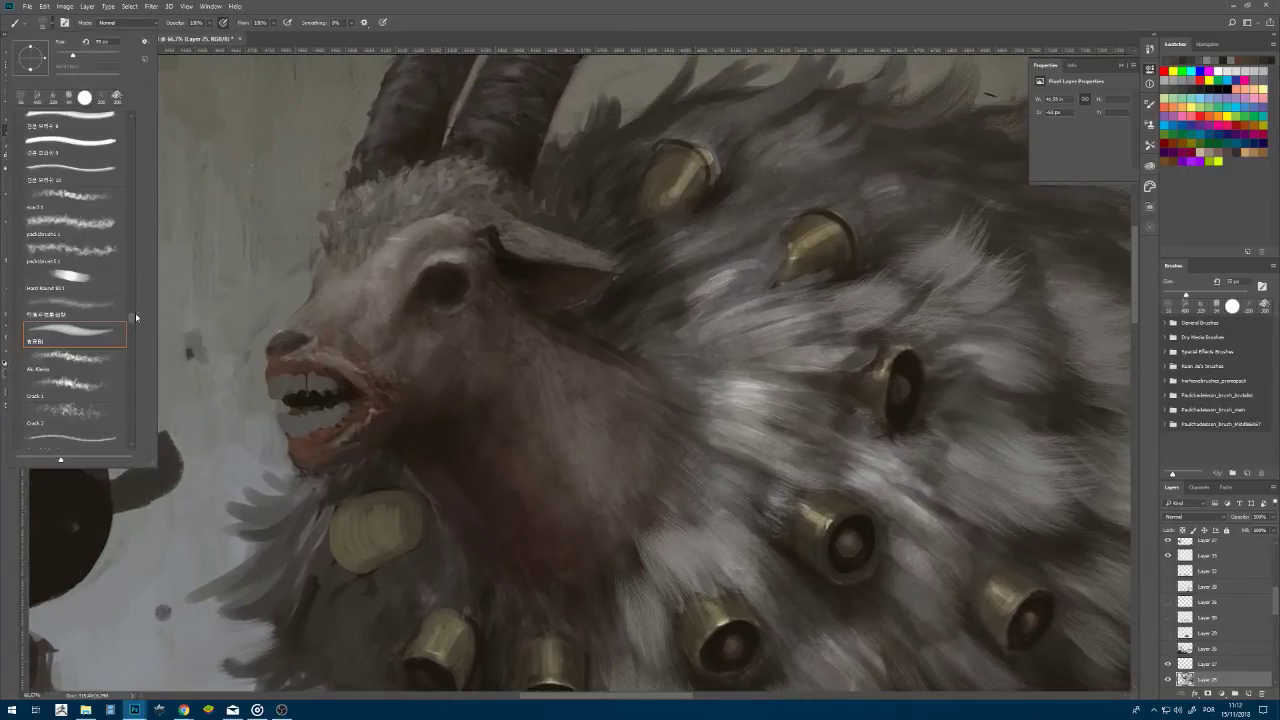
{"action": "left_click_drag", "start_coordinate": [135, 317], "coordinate": [133, 358]}
{"action": "scroll", "coordinate": [128, 357], "scroll_direction": "down", "scroll_amount": 4}
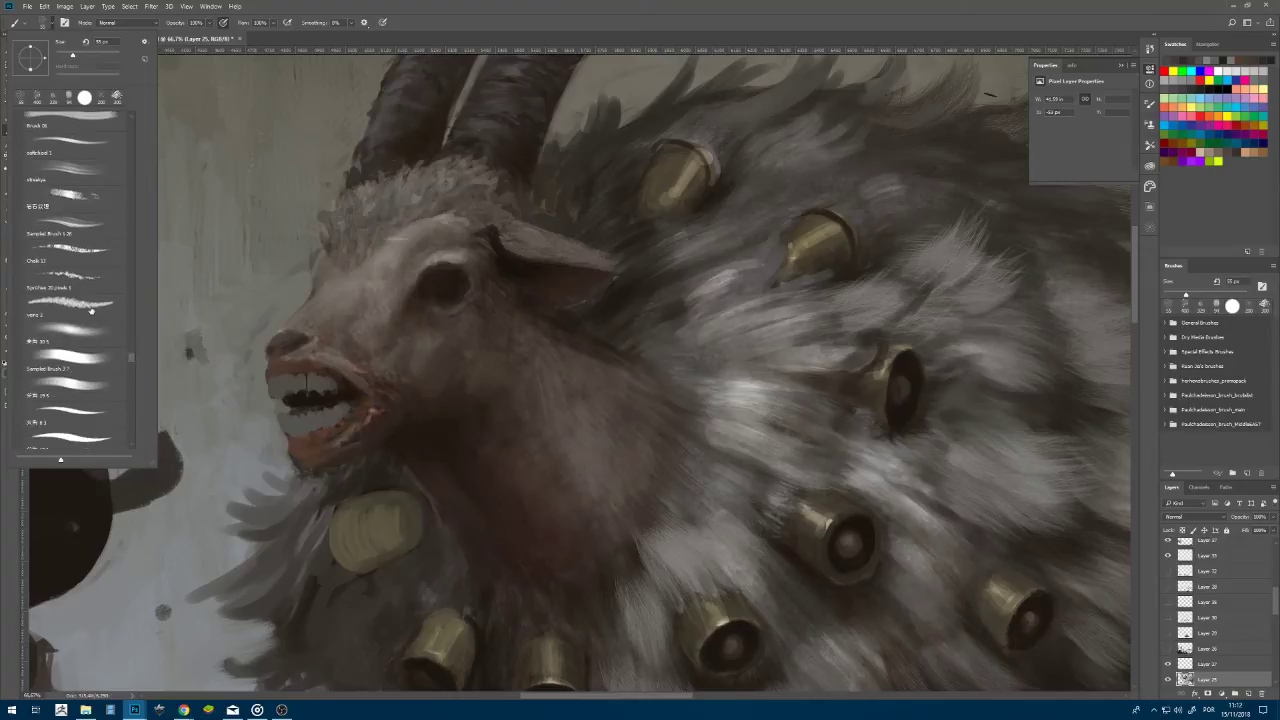
{"action": "left_click_drag", "start_coordinate": [131, 358], "coordinate": [130, 372]}
{"action": "left_click", "coordinate": [72, 333]}
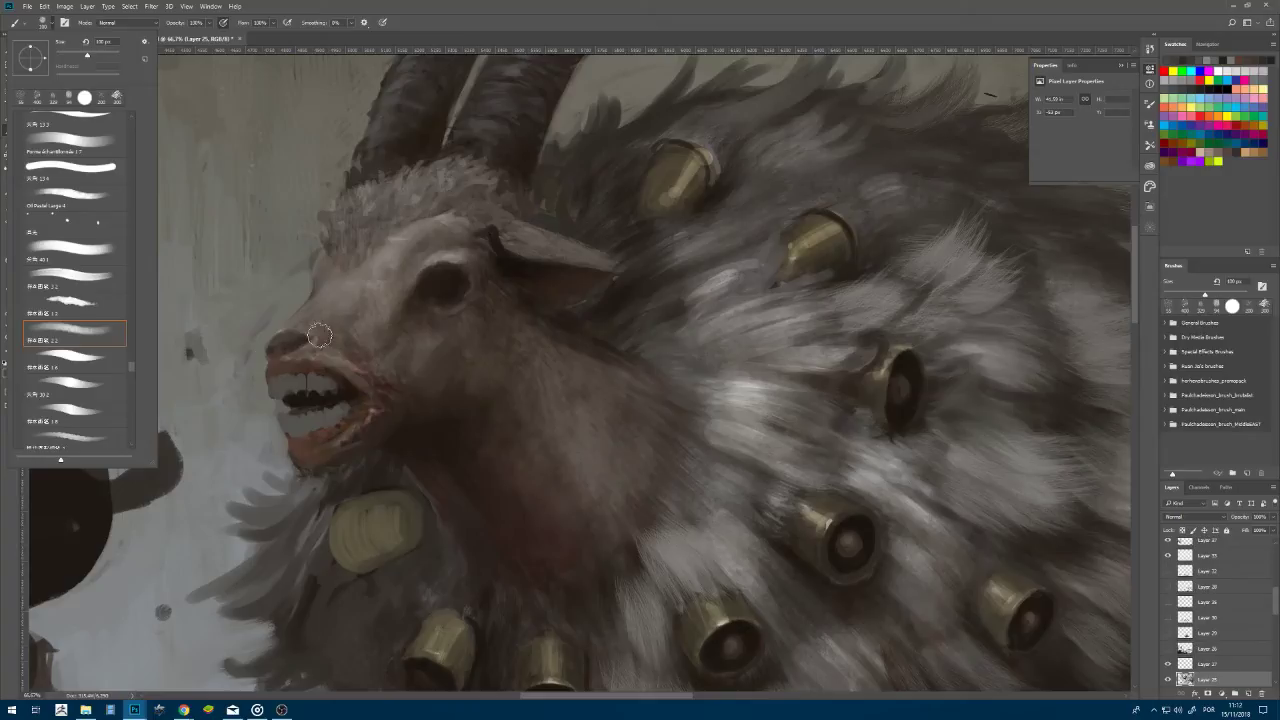
- Sample skin tones from the brow, mouth and cheek and blend them into the goat's face
{"action": "key", "text": "alt"}
{"action": "key", "text": "alt"}
{"action": "left_click", "coordinate": [432, 240], "text": "alt"}
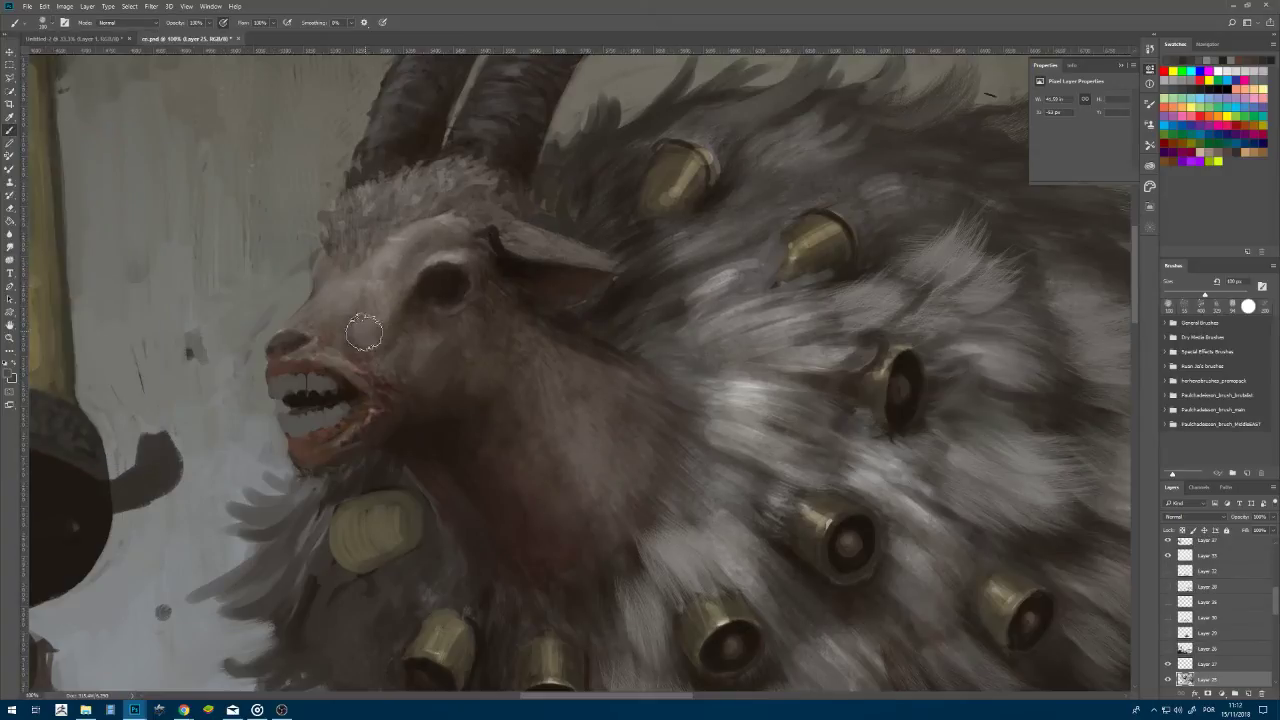
{"action": "key", "text": "ctrl+plus"}
{"action": "key", "text": "alt"}
{"action": "left_click", "coordinate": [330, 412], "text": "alt"}
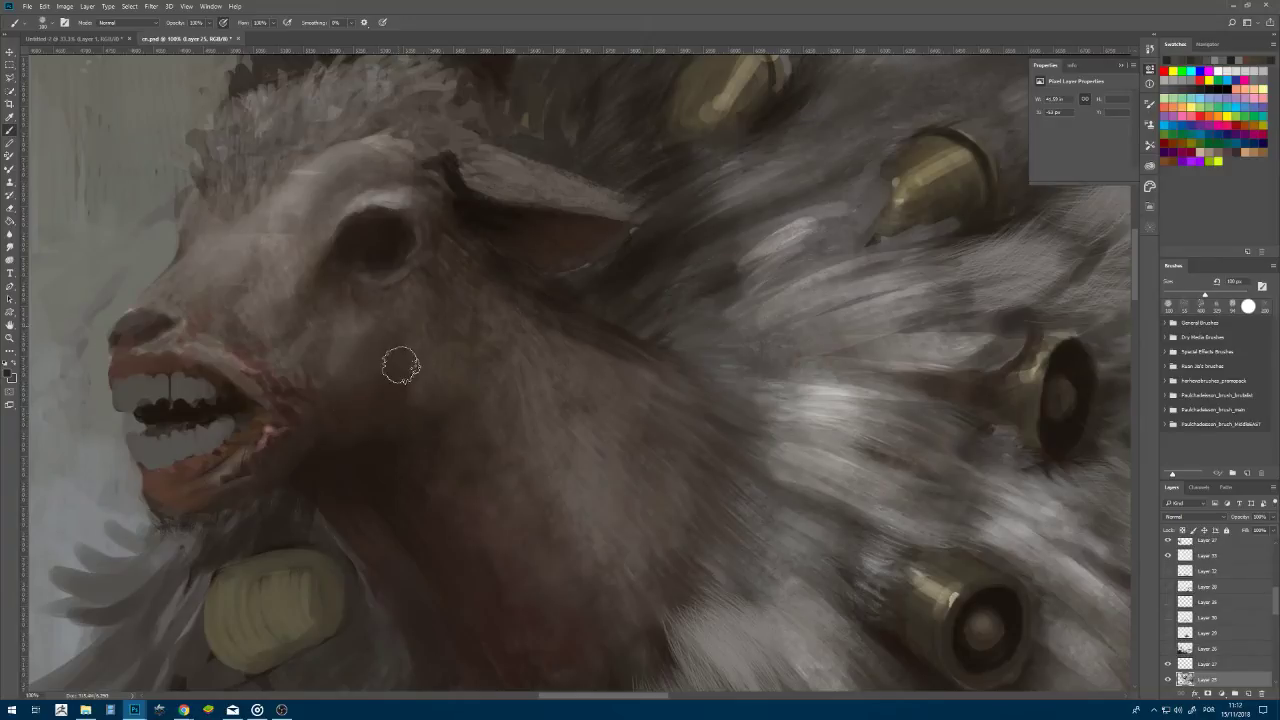
{"action": "key", "text": "alt"}
{"action": "left_click", "coordinate": [270, 373], "text": "alt"}
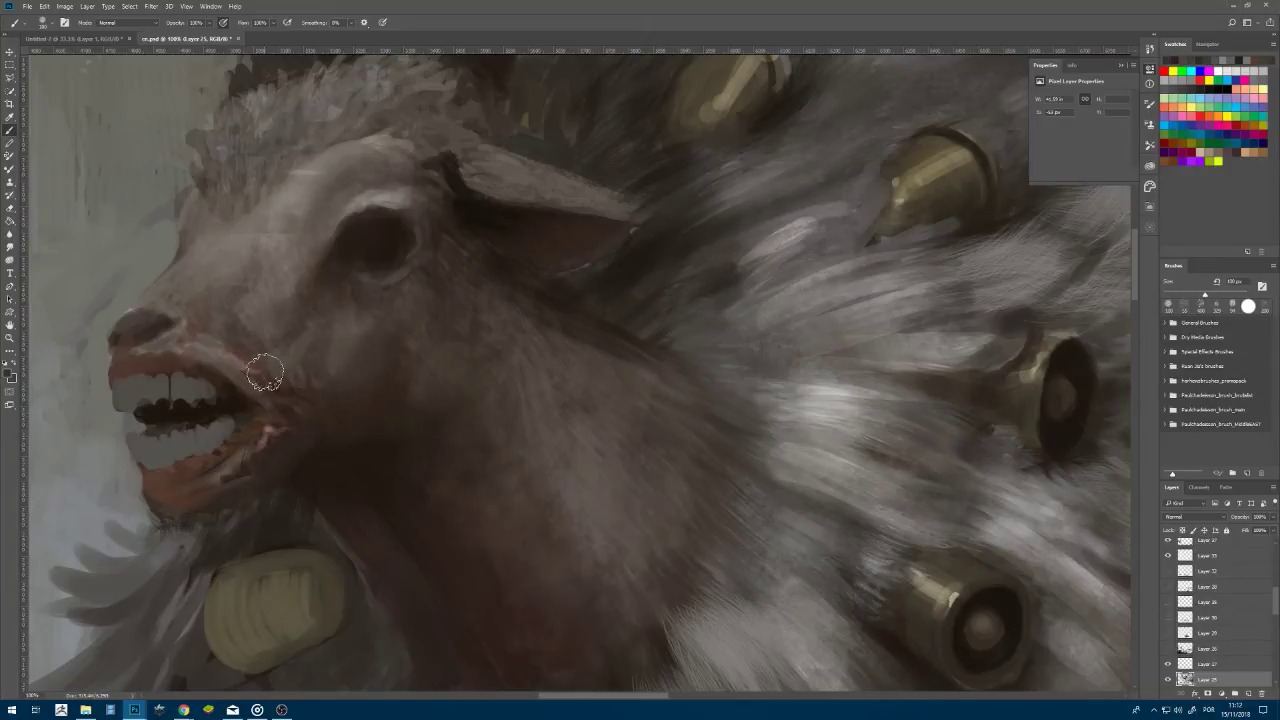
{"action": "key", "text": "ctrl+plus"}
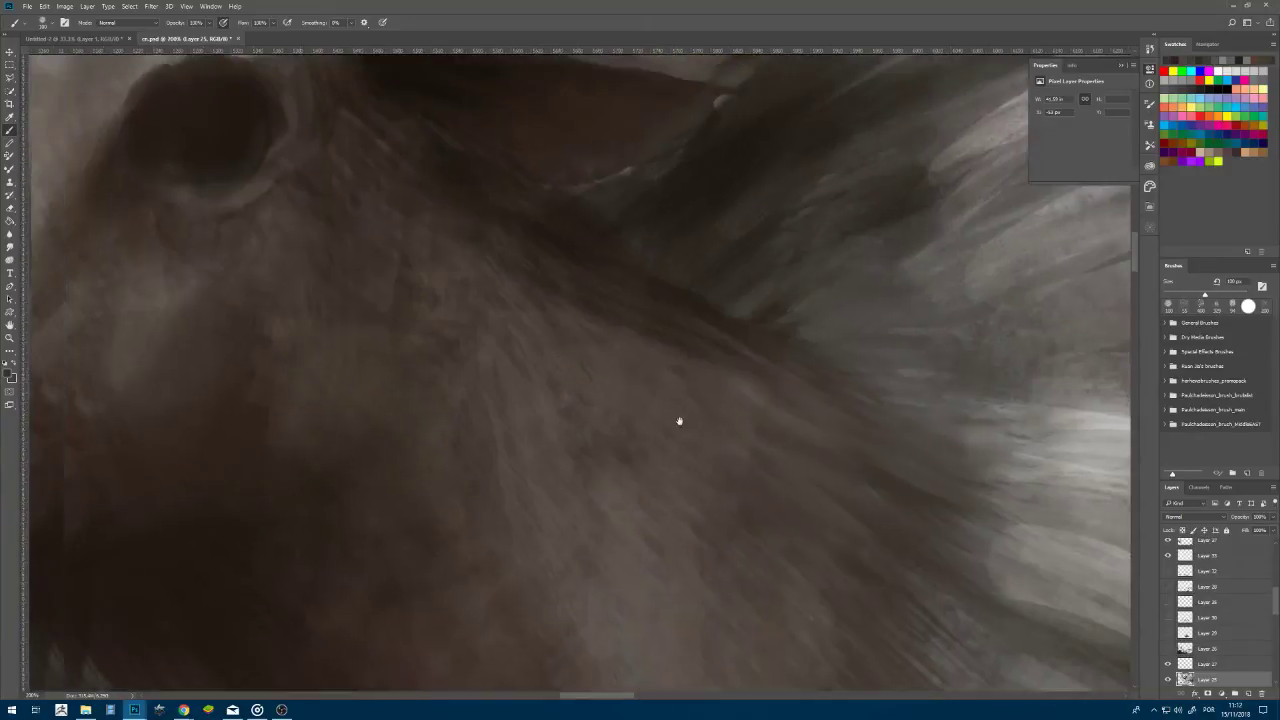
{"action": "key", "text": "ctrl+minus"}
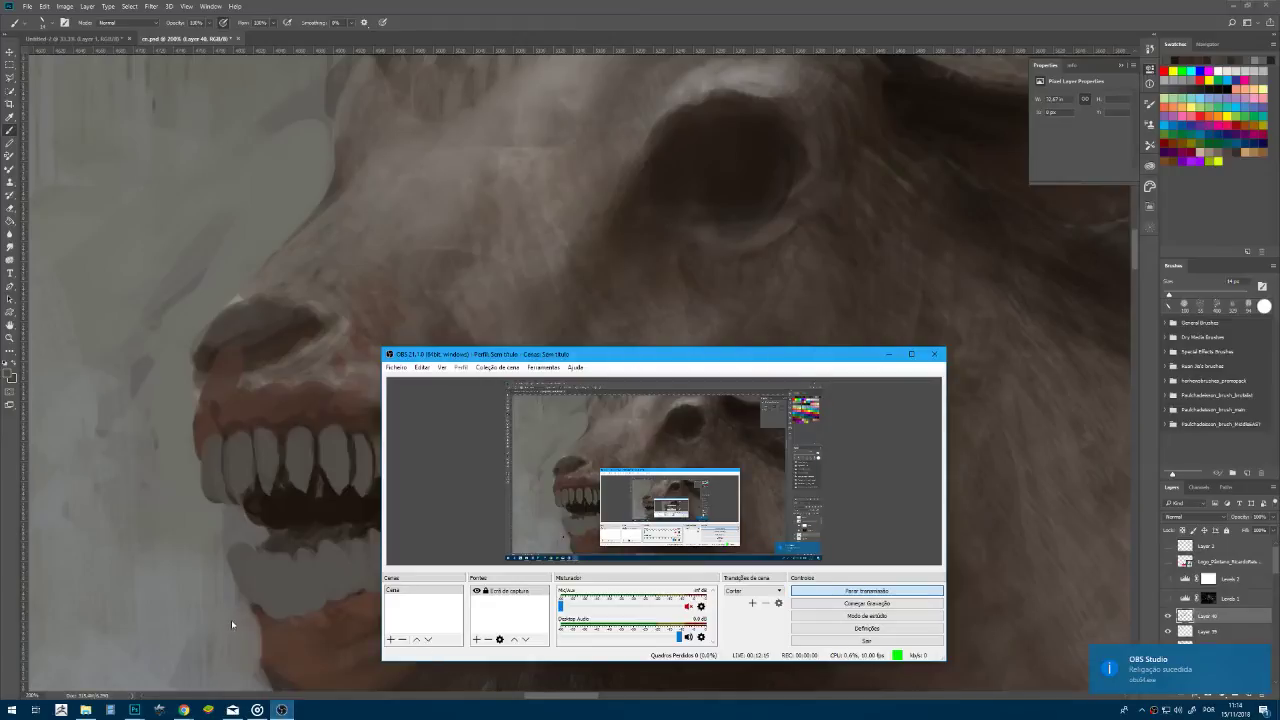
- Check the stream status in OBS, minimize its window and look at the open browser window previews
{"action": "left_click", "coordinate": [283, 710]}
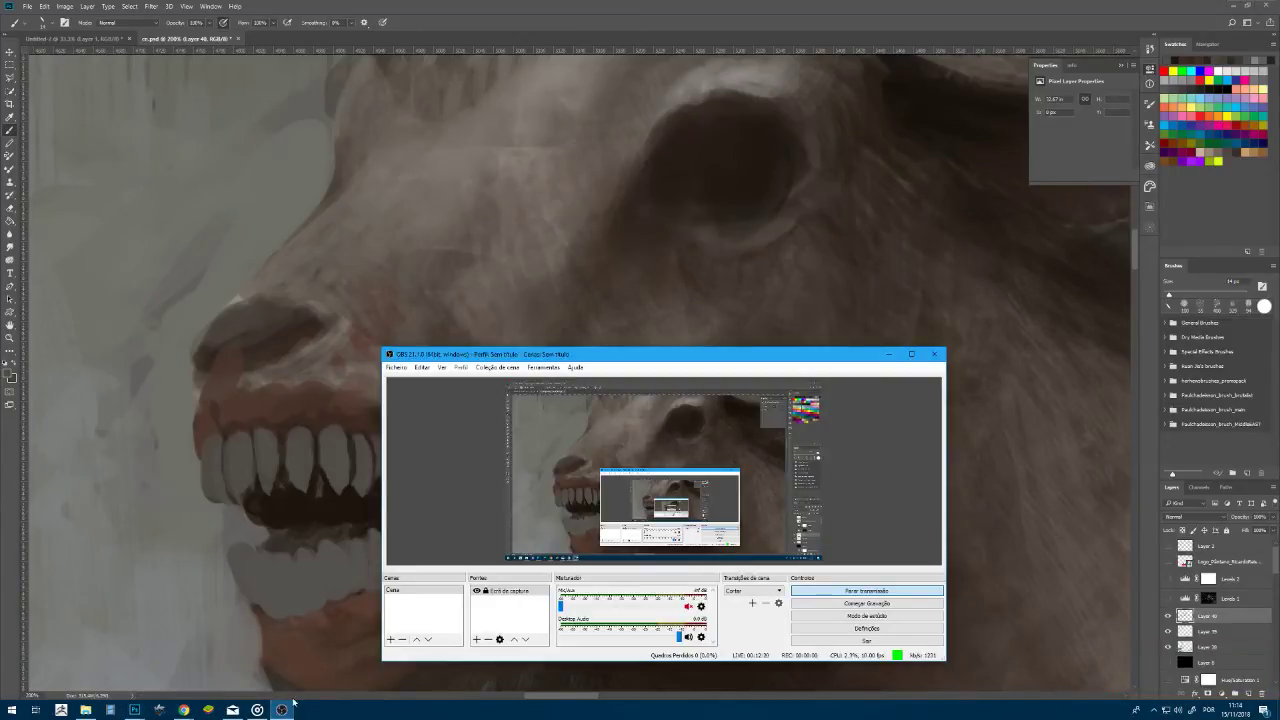
{"action": "left_click", "coordinate": [888, 354]}
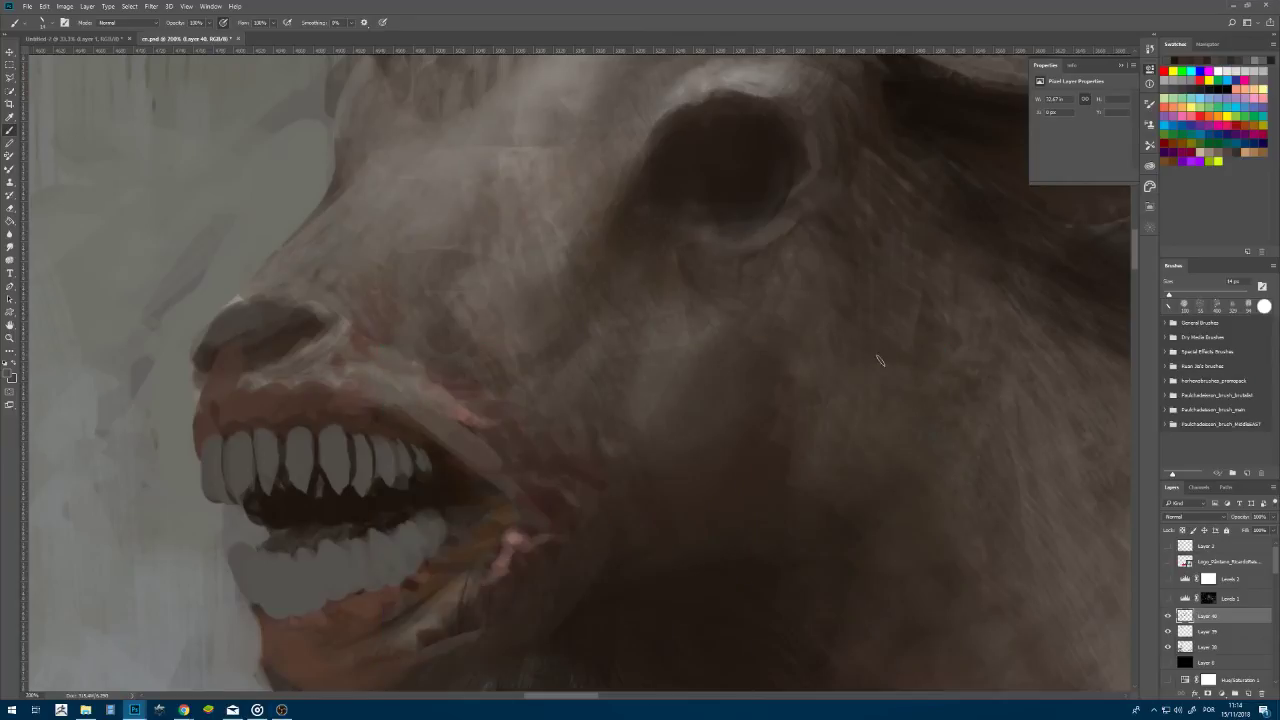
{"action": "mouse_move", "coordinate": [193, 710]}
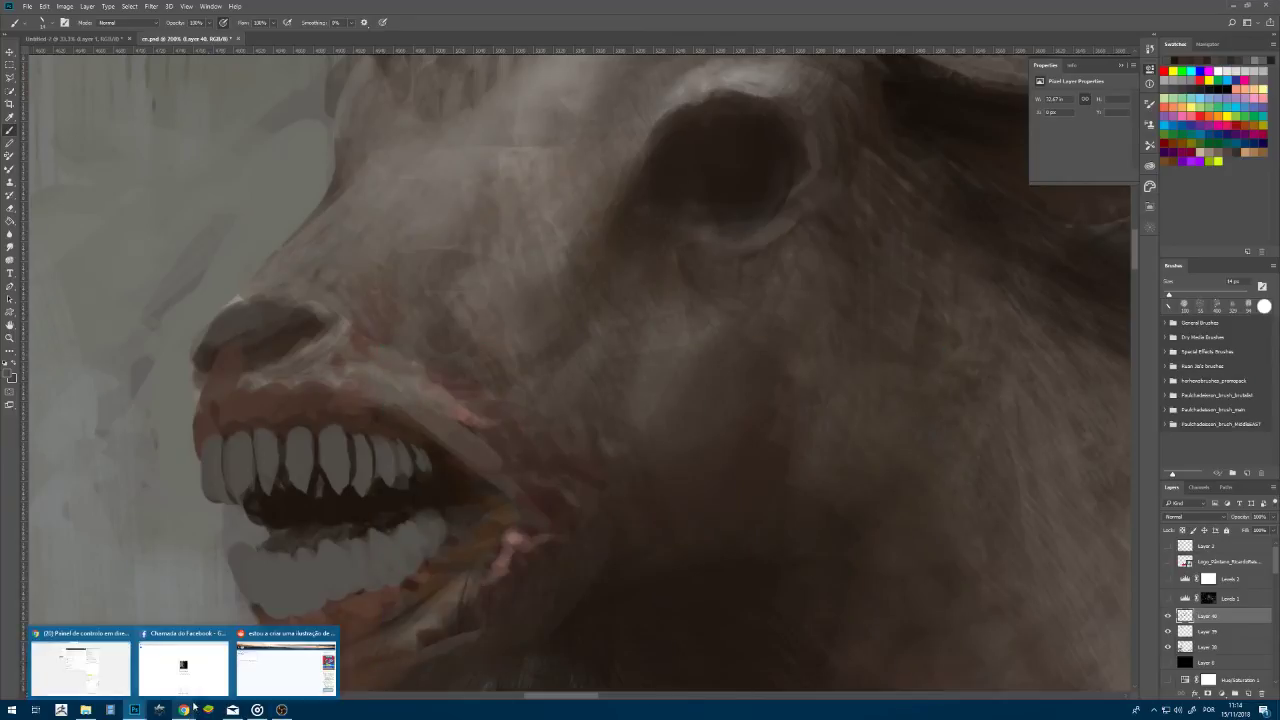
{"action": "mouse_move", "coordinate": [97, 665]}
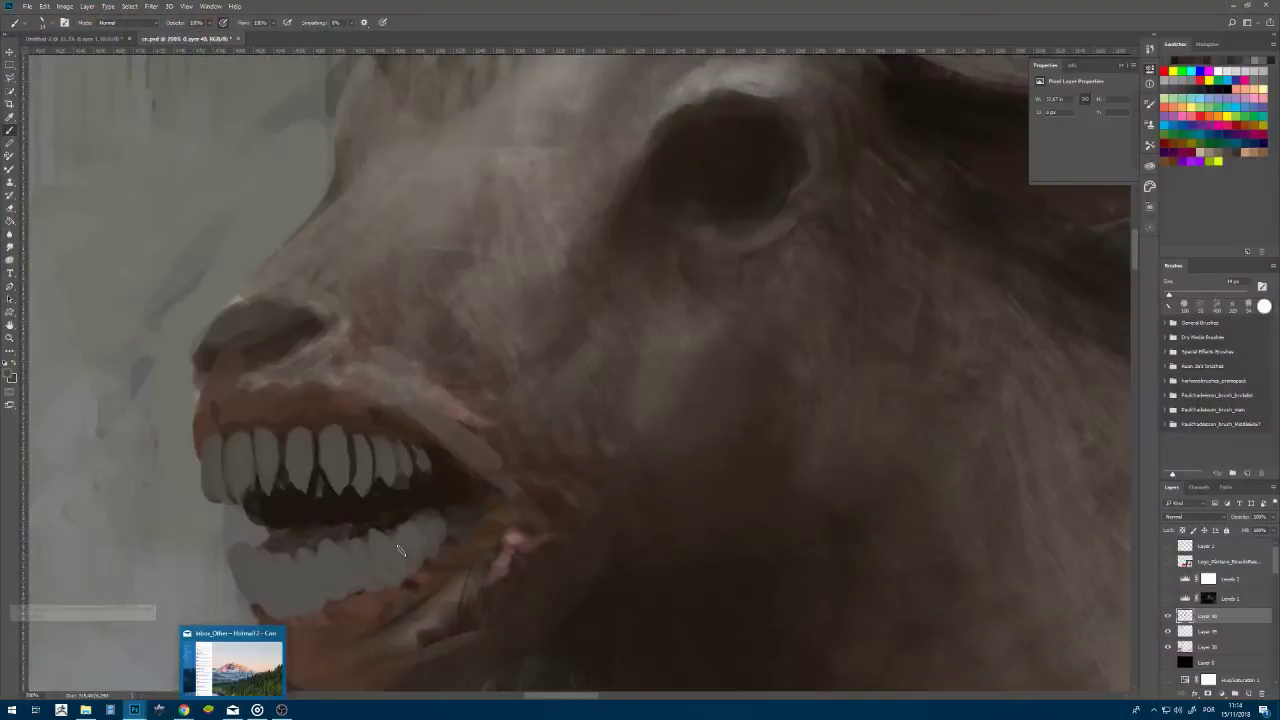
- Shade the goat's upper teeth with sampled greys and darken the back teeth with the mouth's shadow color
{"action": "left_click", "coordinate": [264, 489], "text": "alt"}
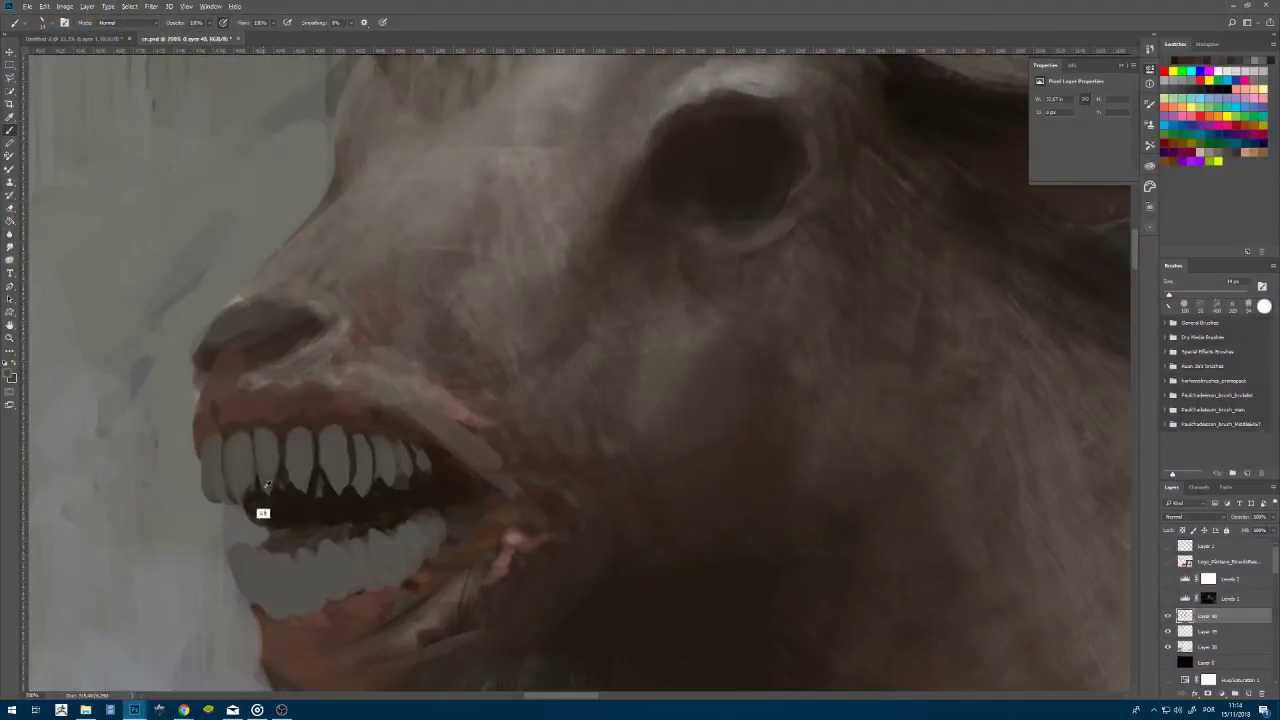
{"action": "left_click", "coordinate": [252, 488], "text": "alt"}
{"action": "left_click", "coordinate": [255, 469], "text": "alt"}
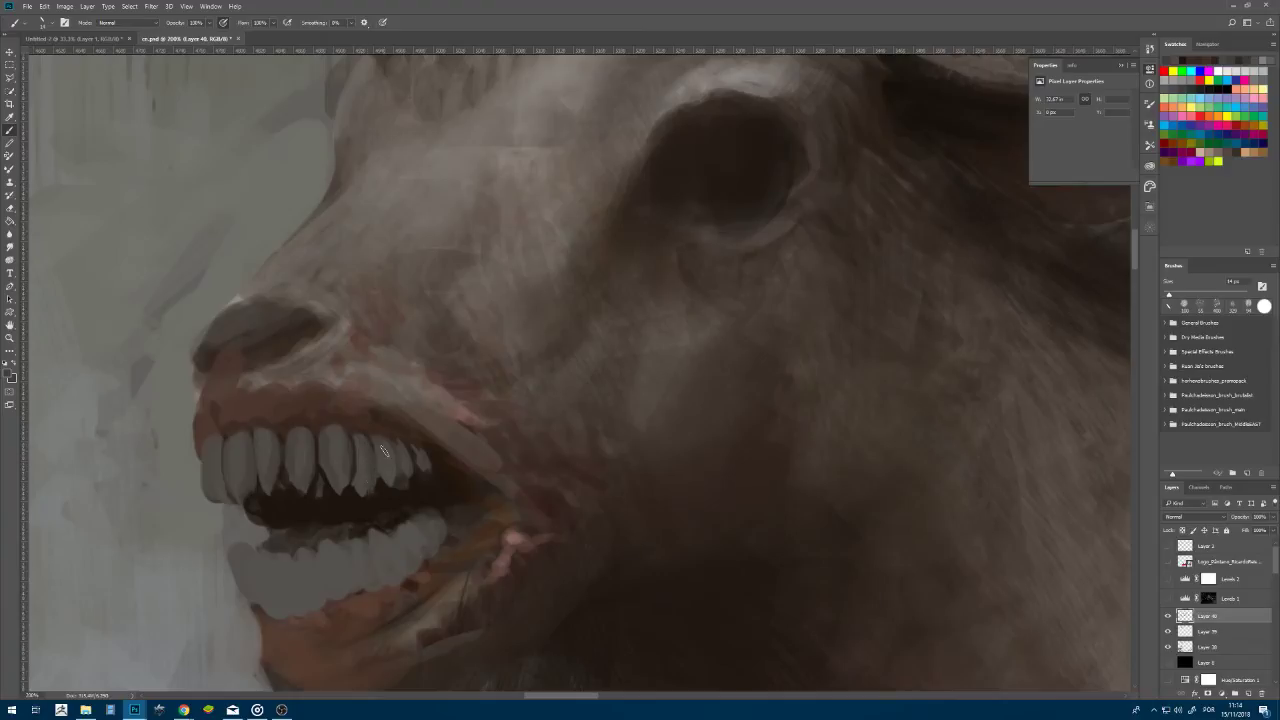
{"action": "key", "text": "alt"}
{"action": "left_click", "coordinate": [437, 473], "text": "alt"}
{"action": "mouse_move", "coordinate": [385, 444]}
{"action": "left_mouse_down"}
{"action": "mouse_move", "coordinate": [390, 484]}
{"action": "mouse_move", "coordinate": [380, 477]}
{"action": "left_mouse_up"}
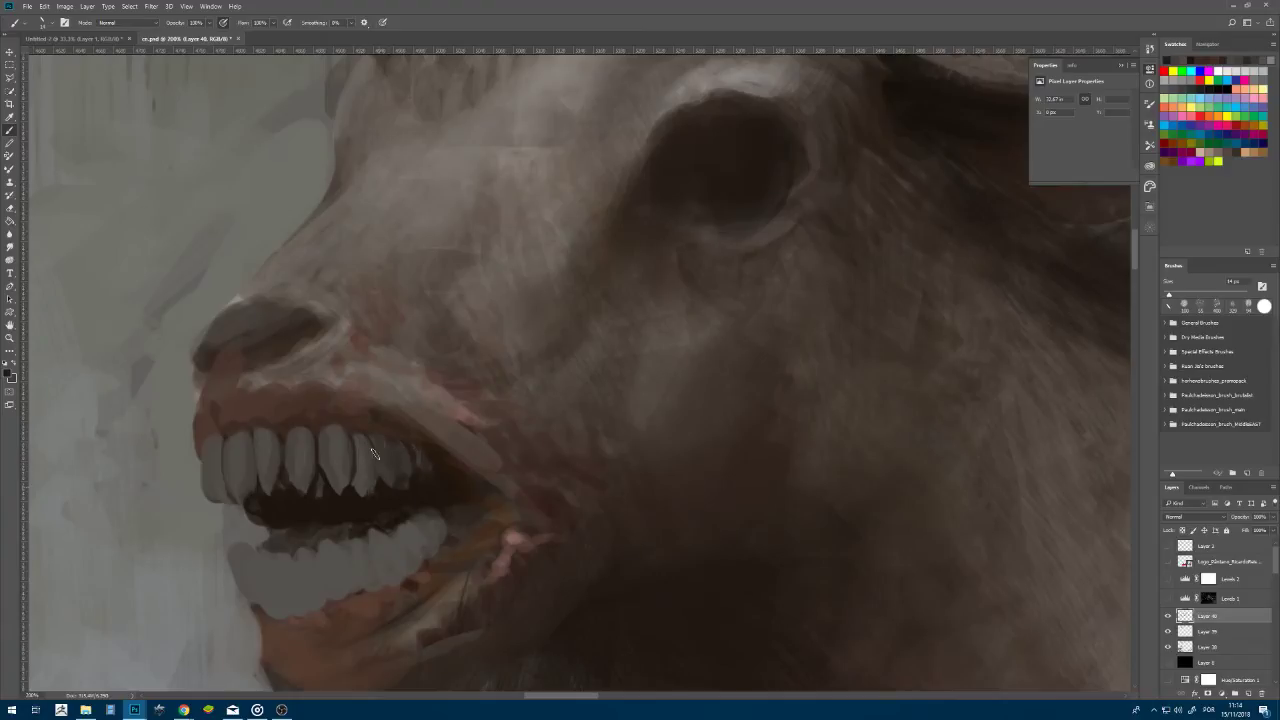
- Repaint the upper lip folds and tone down the pink highlights at the mouth corner with sampled flesh tones
{"action": "left_click", "coordinate": [250, 570], "text": "alt"}
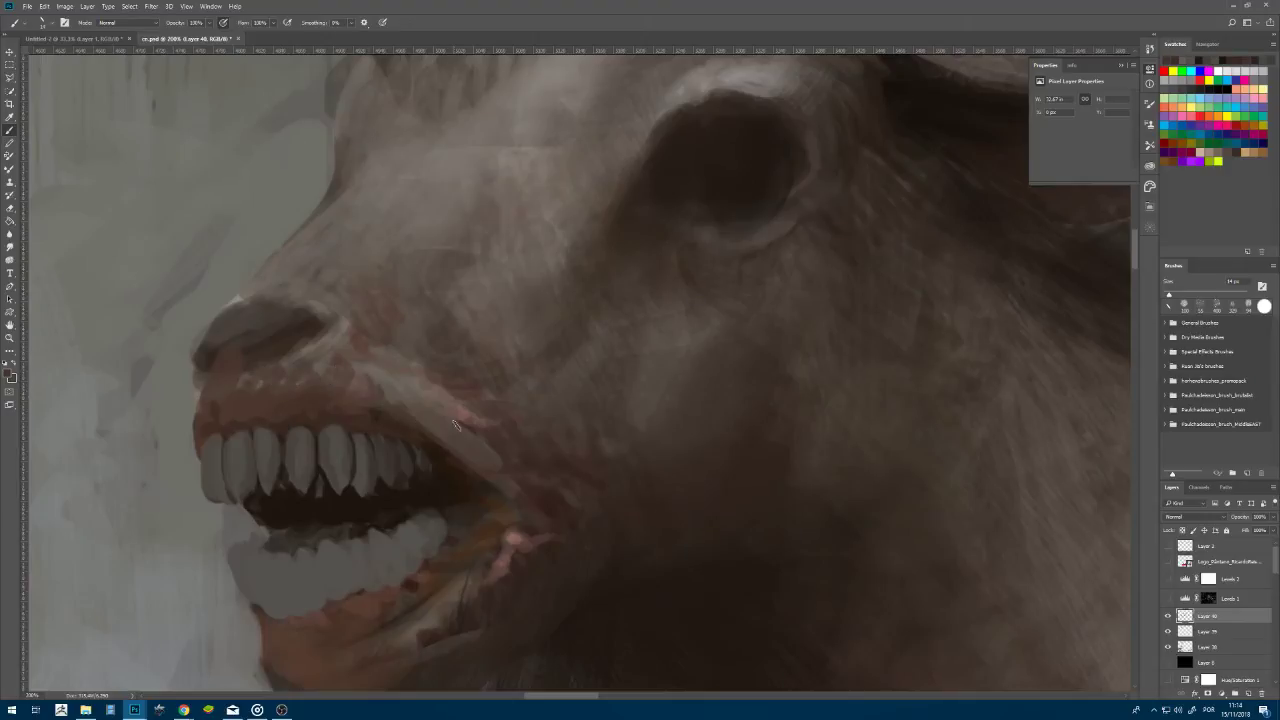
{"action": "key", "text": "alt"}
{"action": "left_click", "coordinate": [522, 521], "text": "alt"}
{"action": "left_click_drag", "start_coordinate": [524, 532], "coordinate": [493, 573]}
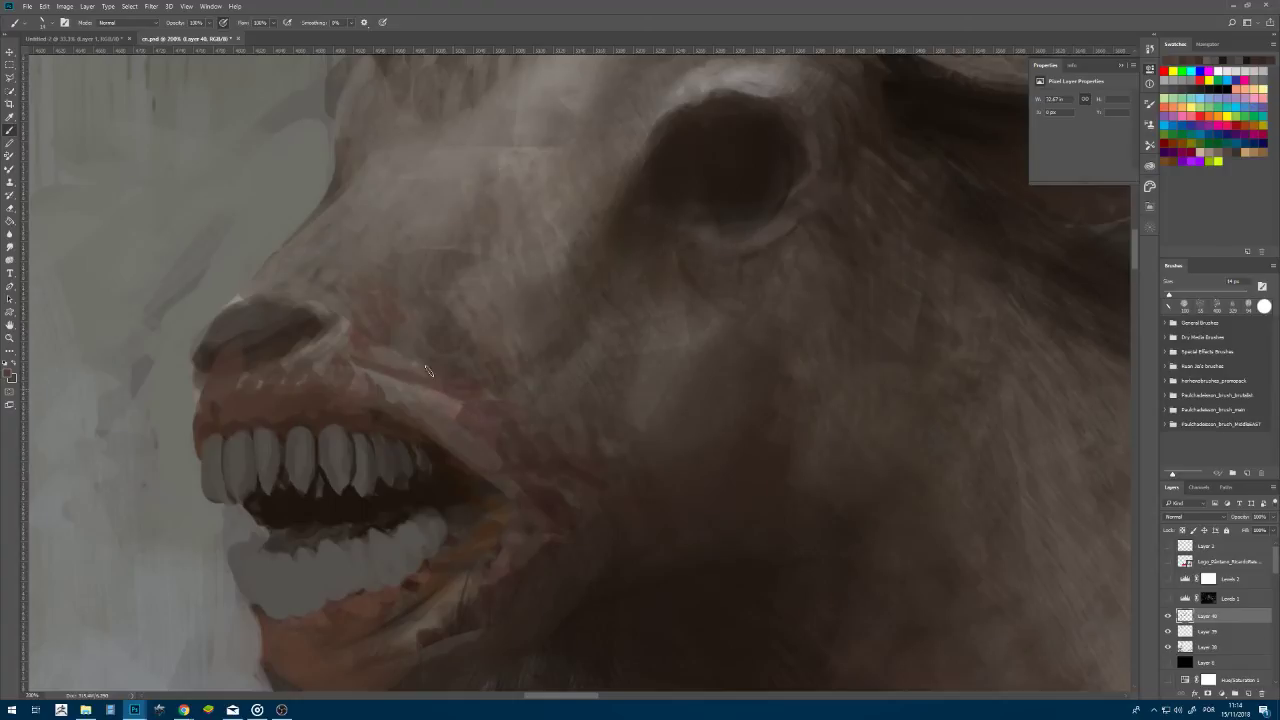
- Carve the goat's lower teeth into sharp points with the dark mouth color
{"action": "key", "text": "ctrl+minus"}
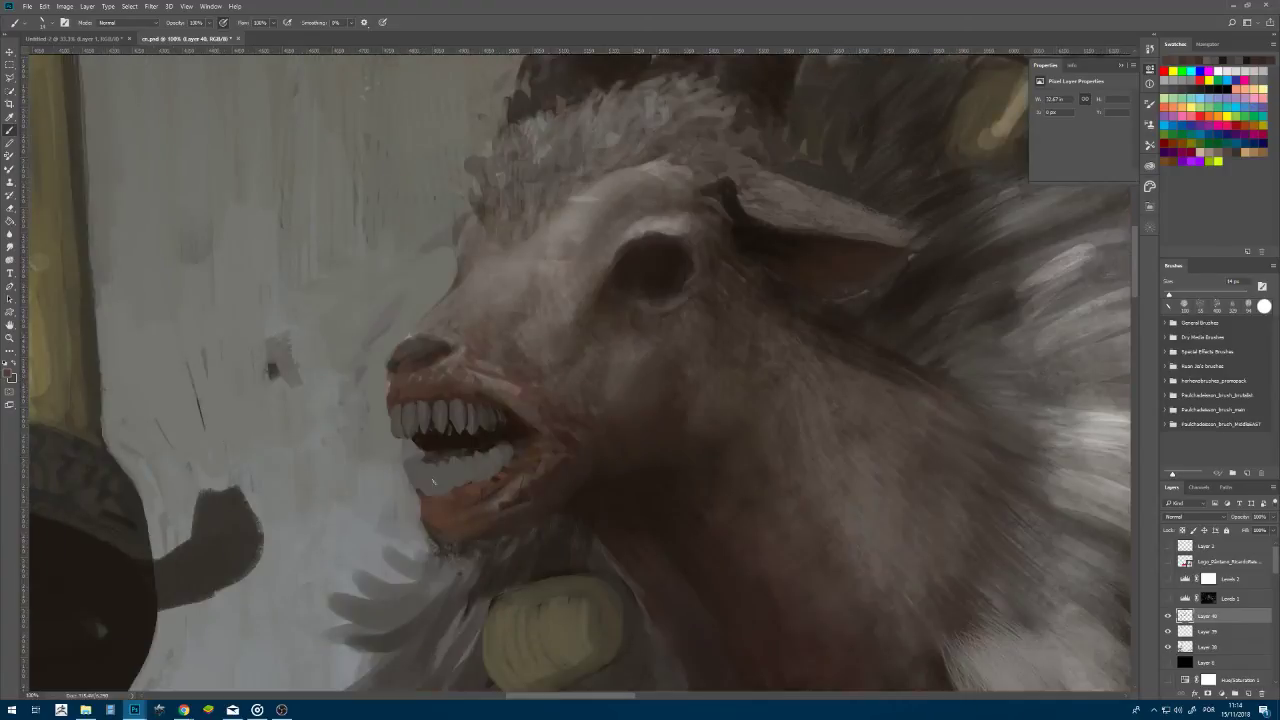
{"action": "key", "text": "alt"}
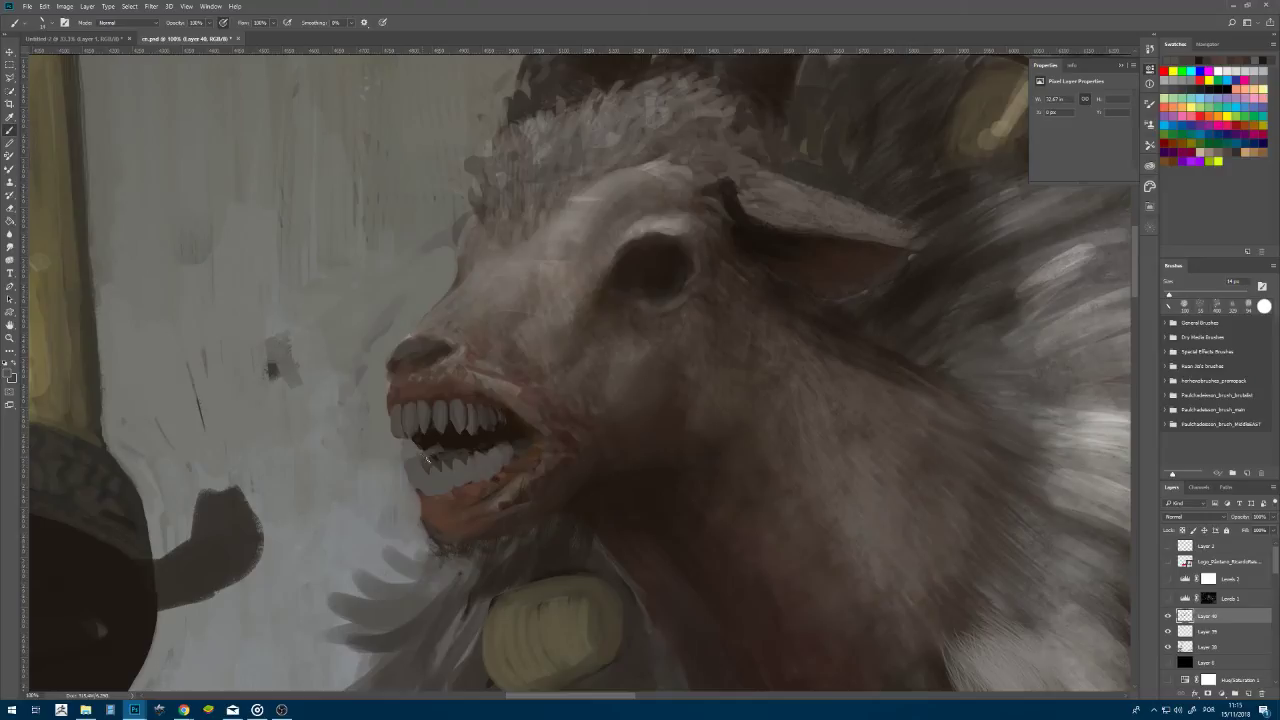
{"action": "key", "text": "ctrl+minus"}
{"action": "key", "text": "ctrl+minus"}
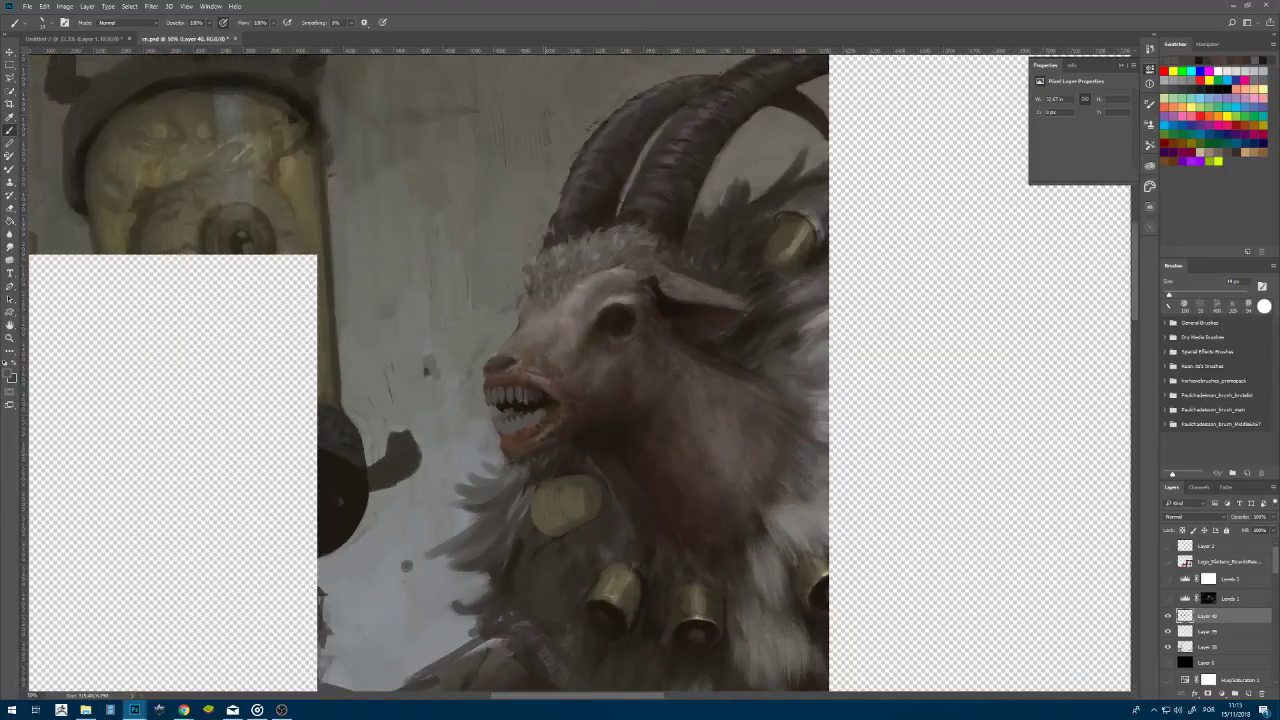
- Shade the goat's front upper teeth with sampled greys and darken the frontmost tooth along the muzzle's edge
{"action": "key", "text": "ctrl+plus"}
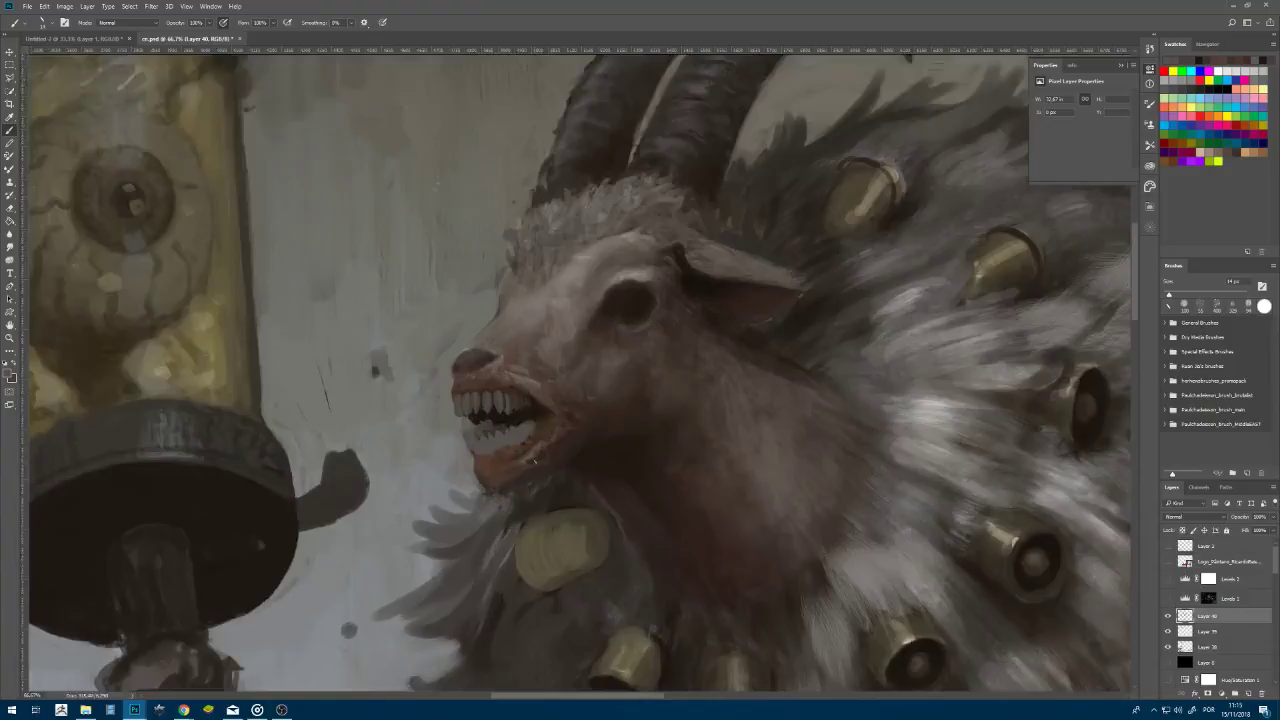
{"action": "key", "text": "ctrl+plus"}
{"action": "key", "text": "ctrl+plus"}
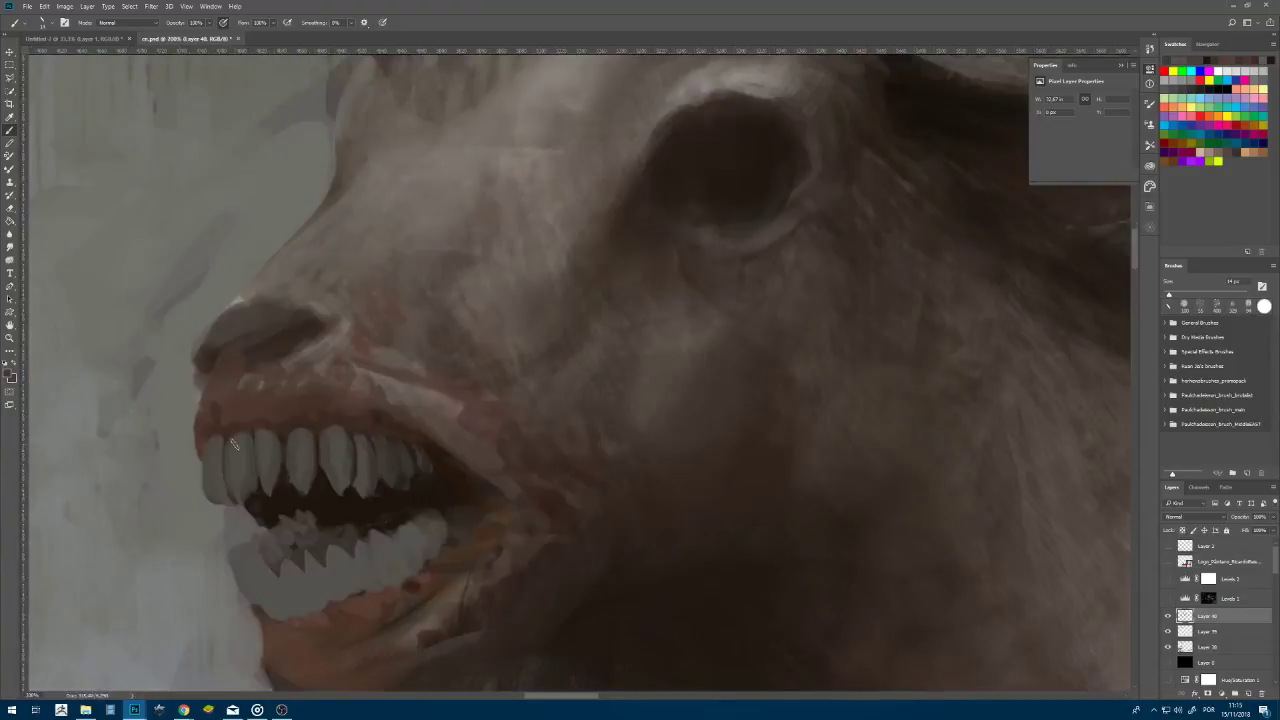
{"action": "left_click_drag", "start_coordinate": [232, 441], "coordinate": [231, 478]}
{"action": "mouse_move", "coordinate": [217, 444]}
{"action": "left_mouse_down"}
{"action": "mouse_move", "coordinate": [216, 480]}
{"action": "mouse_move", "coordinate": [255, 514]}
{"action": "left_mouse_up"}
{"action": "left_click", "coordinate": [261, 498], "text": "alt"}
{"action": "left_click", "coordinate": [232, 490], "text": "alt"}
{"action": "mouse_move", "coordinate": [205, 474]}
{"action": "left_mouse_down"}
{"action": "mouse_move", "coordinate": [226, 507]}
{"action": "mouse_move", "coordinate": [268, 498]}
{"action": "left_mouse_up"}
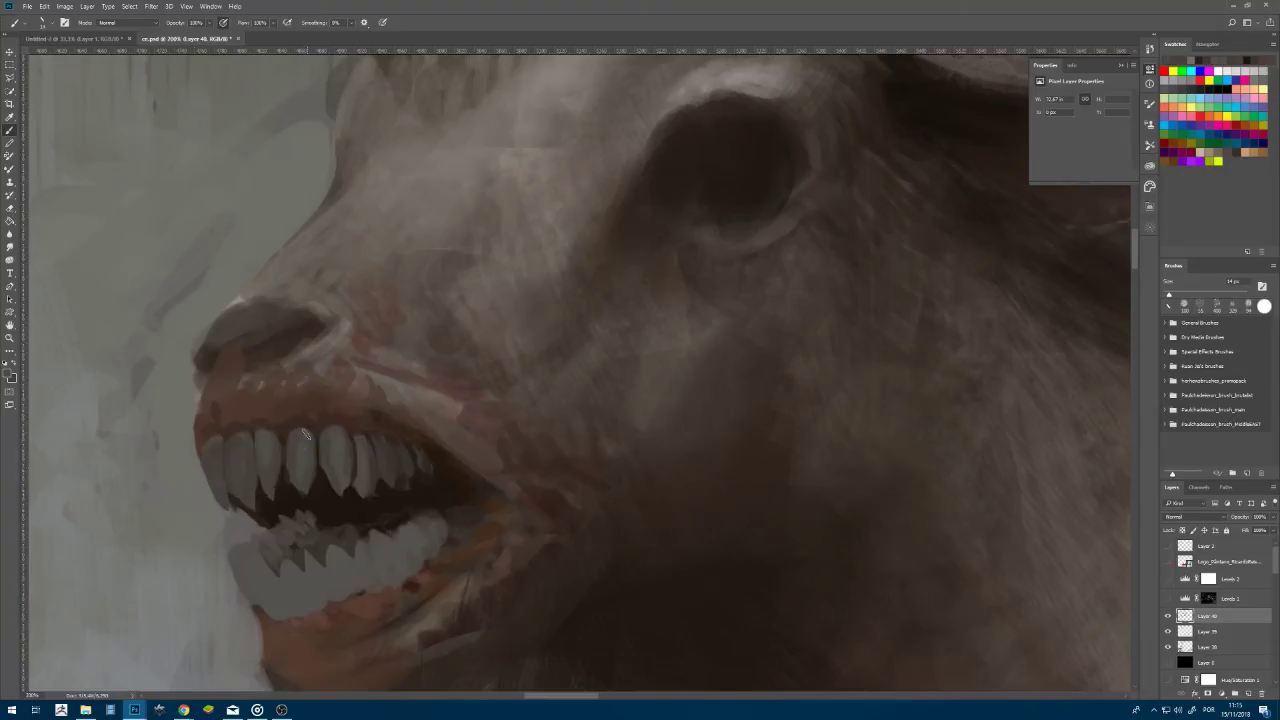
- Switch to the Reddit post about the livestream to check for comments, then return to the goat painting
{"action": "mouse_move", "coordinate": [184, 708]}
{"action": "left_click", "coordinate": [275, 668]}
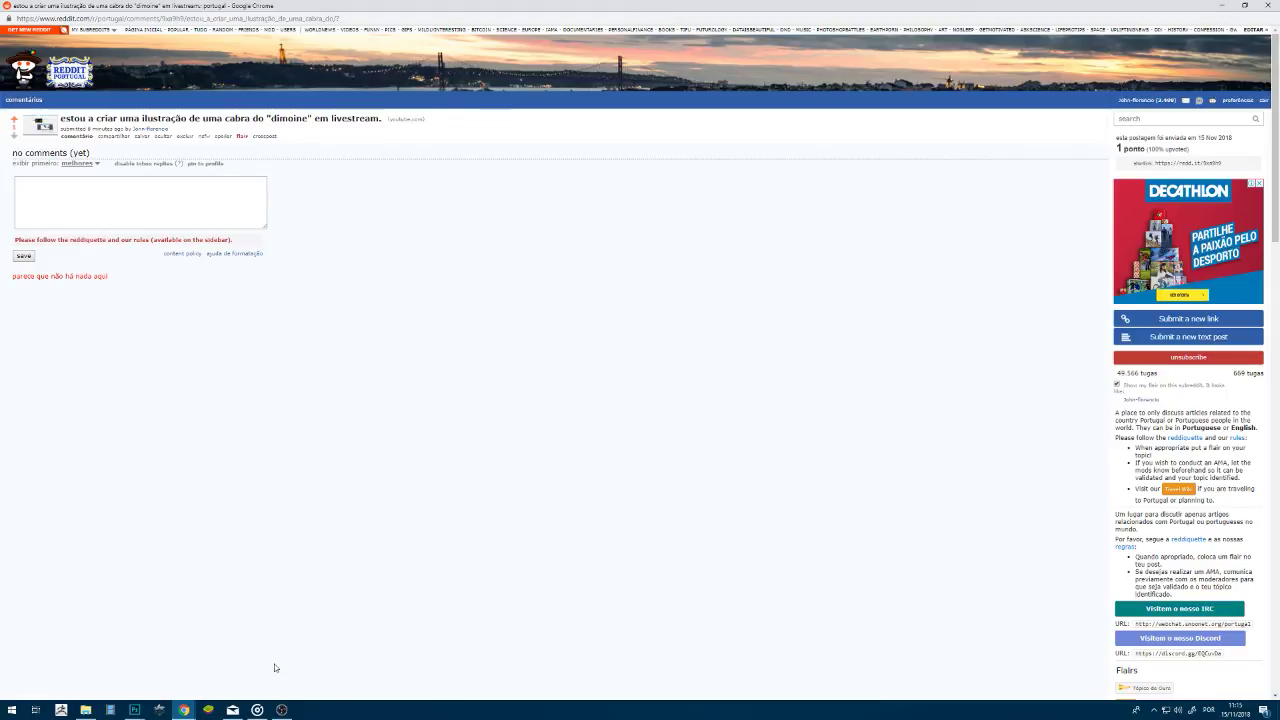
{"action": "mouse_move", "coordinate": [134, 708]}
{"action": "left_click", "coordinate": [111, 675]}
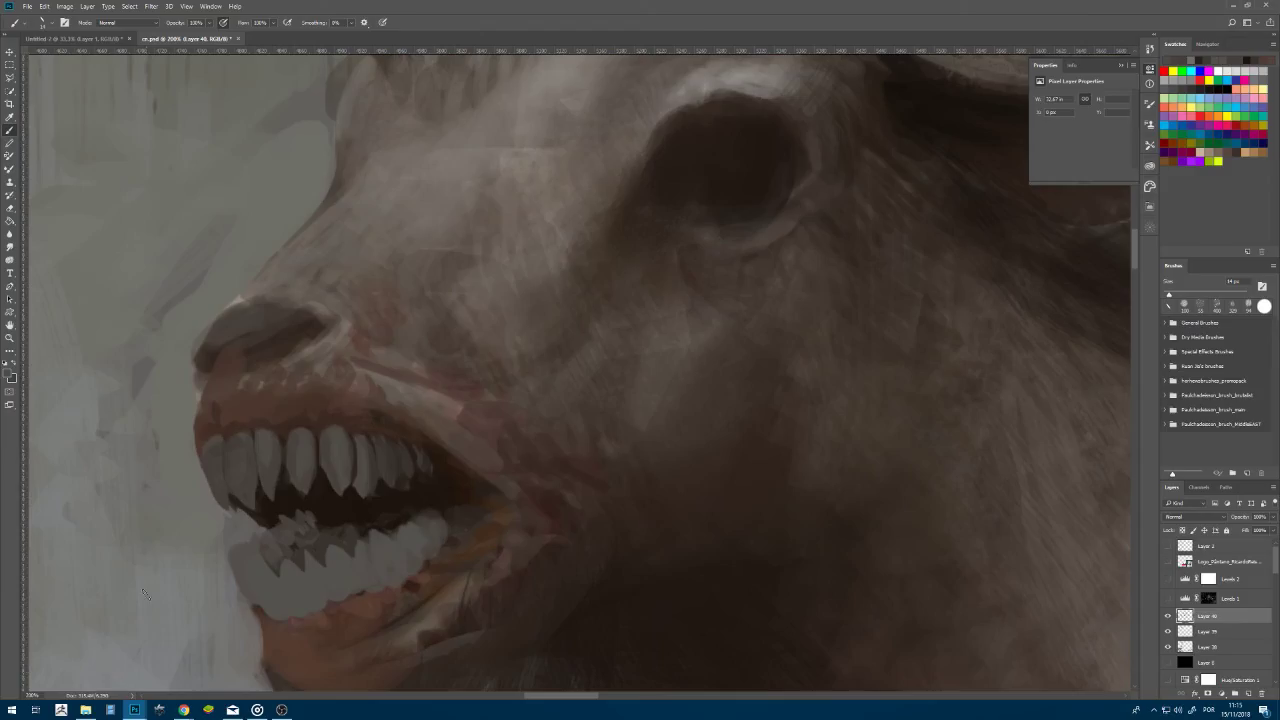
- Darken the sides of the middle and back upper teeth to round their forms
{"action": "scroll", "coordinate": [346, 470], "scroll_direction": "up", "scroll_amount": 2}
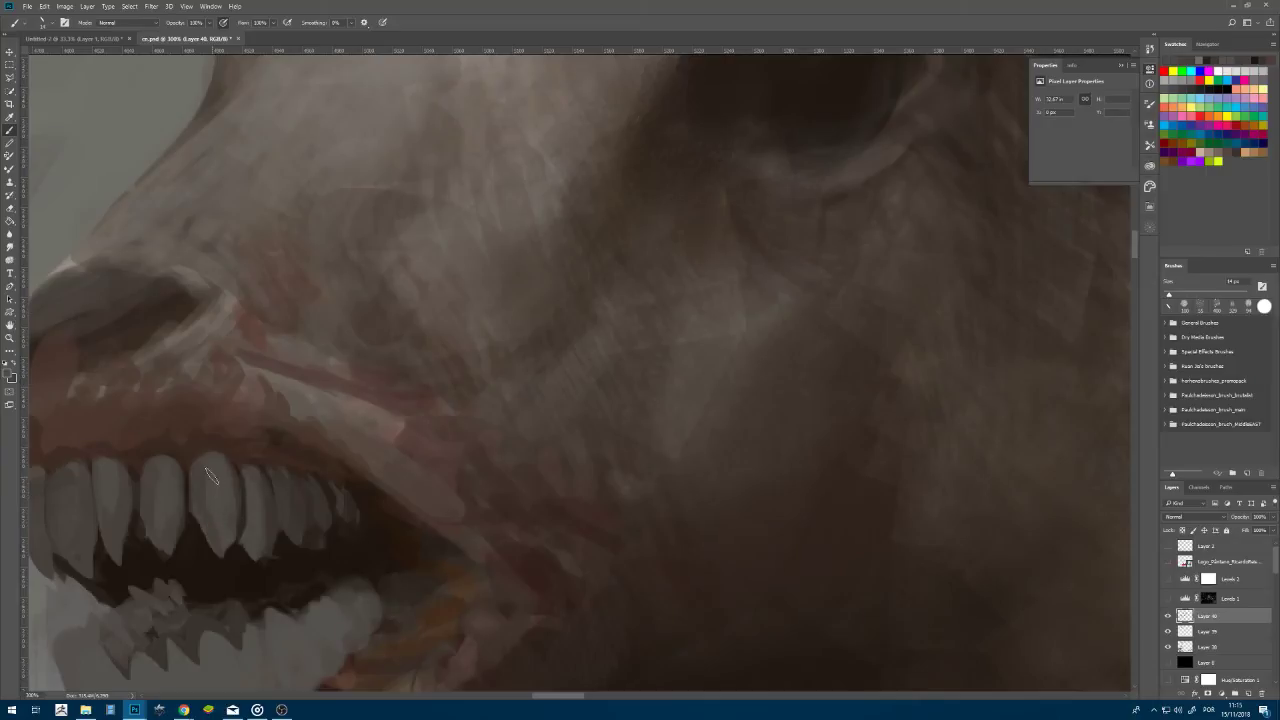
{"action": "left_click_drag", "start_coordinate": [229, 480], "coordinate": [235, 516]}
{"action": "mouse_move", "coordinate": [284, 482]}
{"action": "left_mouse_down"}
{"action": "mouse_move", "coordinate": [296, 514]}
{"action": "mouse_move", "coordinate": [340, 521]}
{"action": "left_mouse_up"}
{"action": "left_click", "coordinate": [338, 501], "text": "alt"}
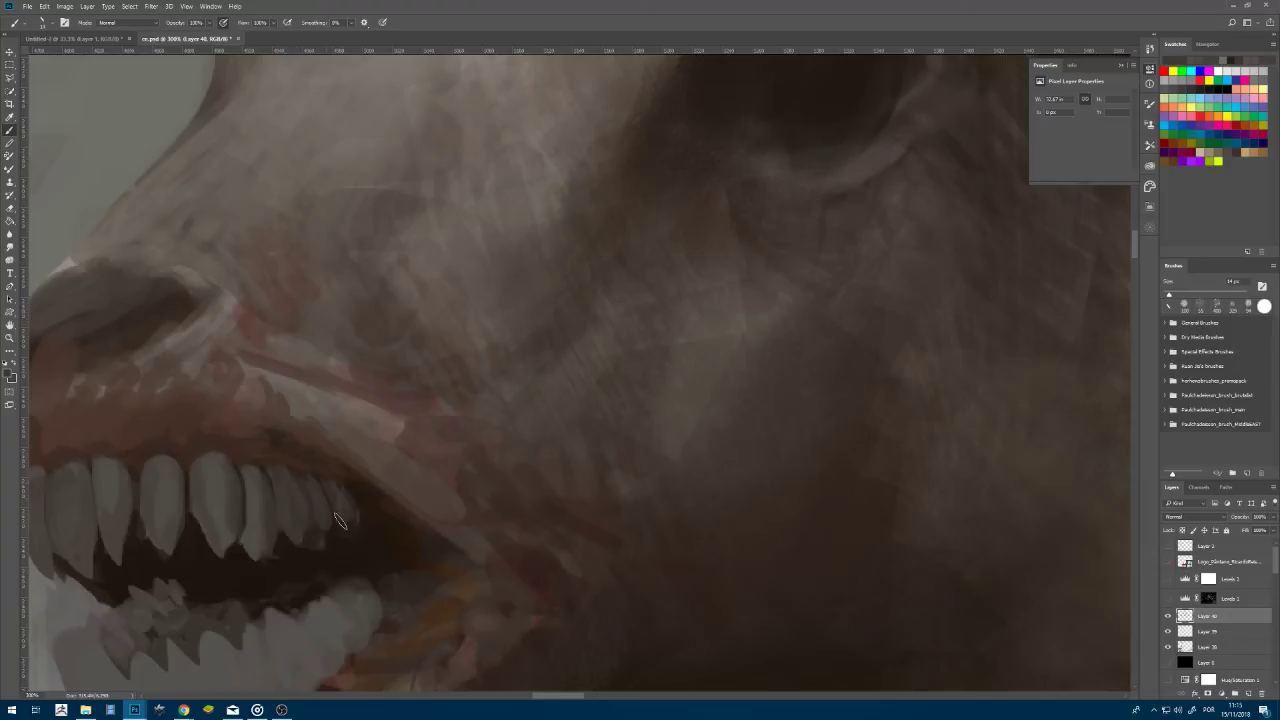
- Separate and shade the goat's back lower teeth with sampled colors from the teeth and mouth
{"action": "left_click", "coordinate": [368, 603], "text": "alt"}
{"action": "left_click", "coordinate": [344, 580], "text": "alt"}
{"action": "mouse_move", "coordinate": [309, 606]}
{"action": "left_mouse_down"}
{"action": "mouse_move", "coordinate": [335, 647]}
{"action": "mouse_move", "coordinate": [355, 609]}
{"action": "mouse_move", "coordinate": [361, 641]}
{"action": "left_mouse_up"}
{"action": "key", "text": "ctrl+minus"}
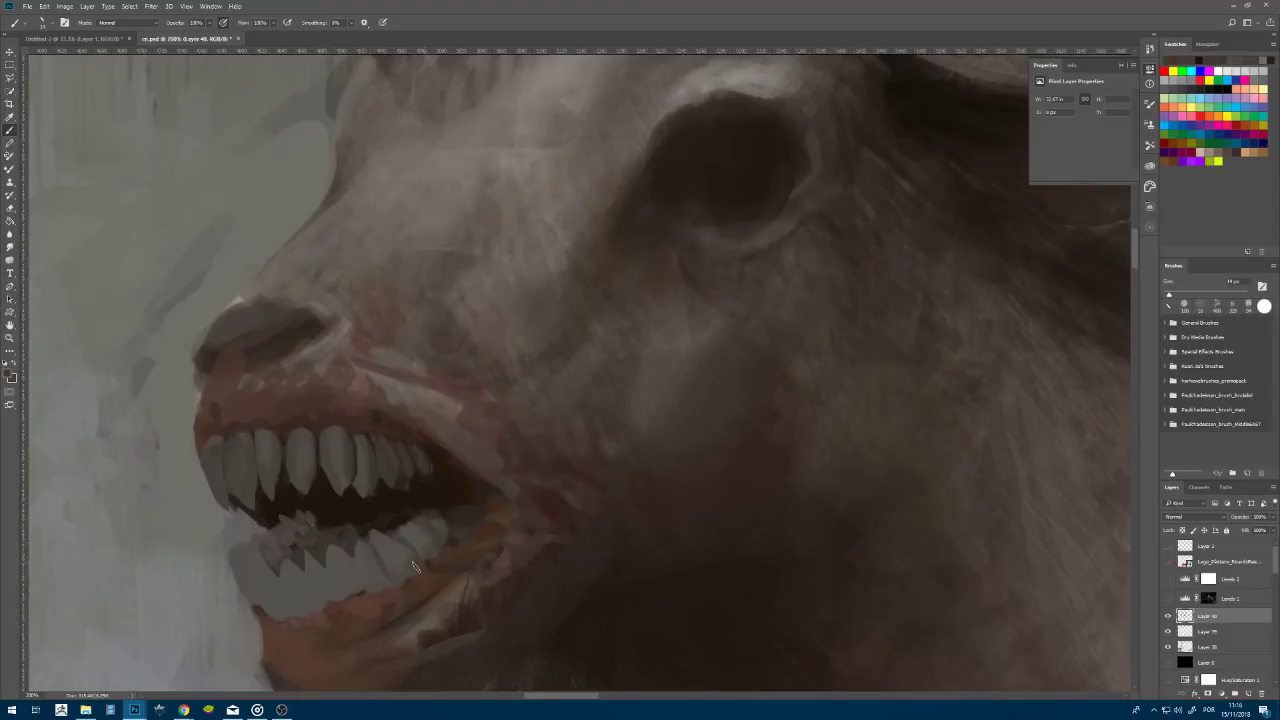
- Repaint the lower gum line with a sampled flesh tone along the base of the teeth and smooth the front of the lower lip
{"action": "left_click", "coordinate": [448, 543], "text": "alt"}
{"action": "left_click_drag", "start_coordinate": [388, 586], "coordinate": [294, 611]}
{"action": "mouse_move", "coordinate": [283, 609]}
{"action": "left_mouse_down"}
{"action": "mouse_move", "coordinate": [267, 612]}
{"action": "mouse_move", "coordinate": [311, 598]}
{"action": "left_mouse_up"}
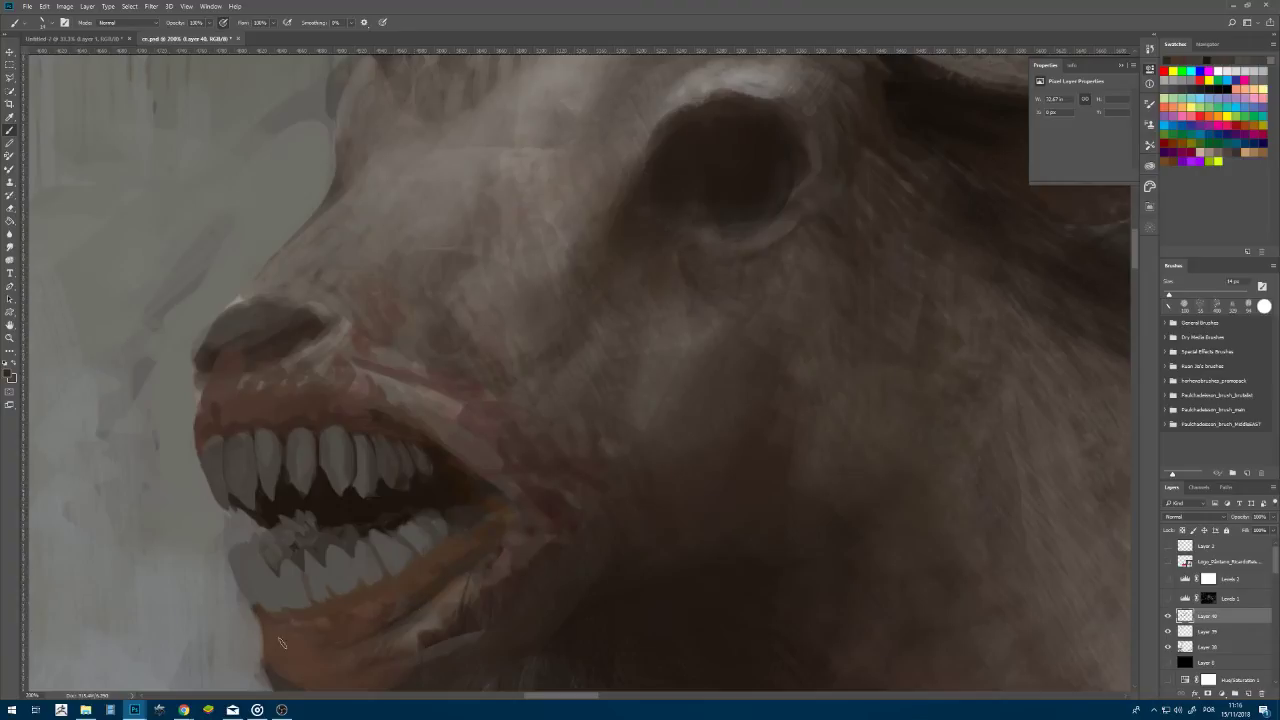
{"action": "mouse_move", "coordinate": [268, 633]}
{"action": "left_mouse_down"}
{"action": "mouse_move", "coordinate": [314, 618]}
{"action": "mouse_move", "coordinate": [301, 655]}
{"action": "left_mouse_up"}
- Repaint the lower lip, jaw edge and chin with flesh tones, smoothing out the light folds below the mouth corner
{"action": "key", "text": "ctrl+minus"}
{"action": "key", "text": "ctrl+minus"}
{"action": "key", "text": "ctrl+minus"}
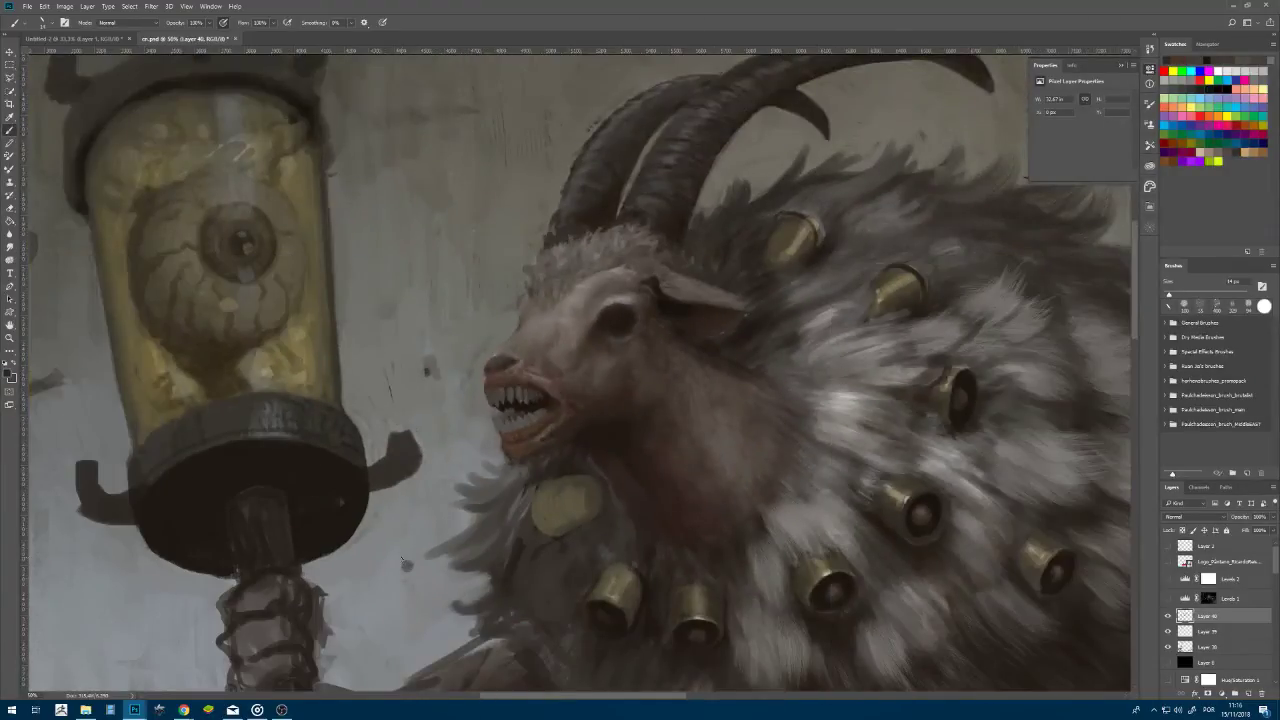
{"action": "key", "text": "ctrl+minus"}
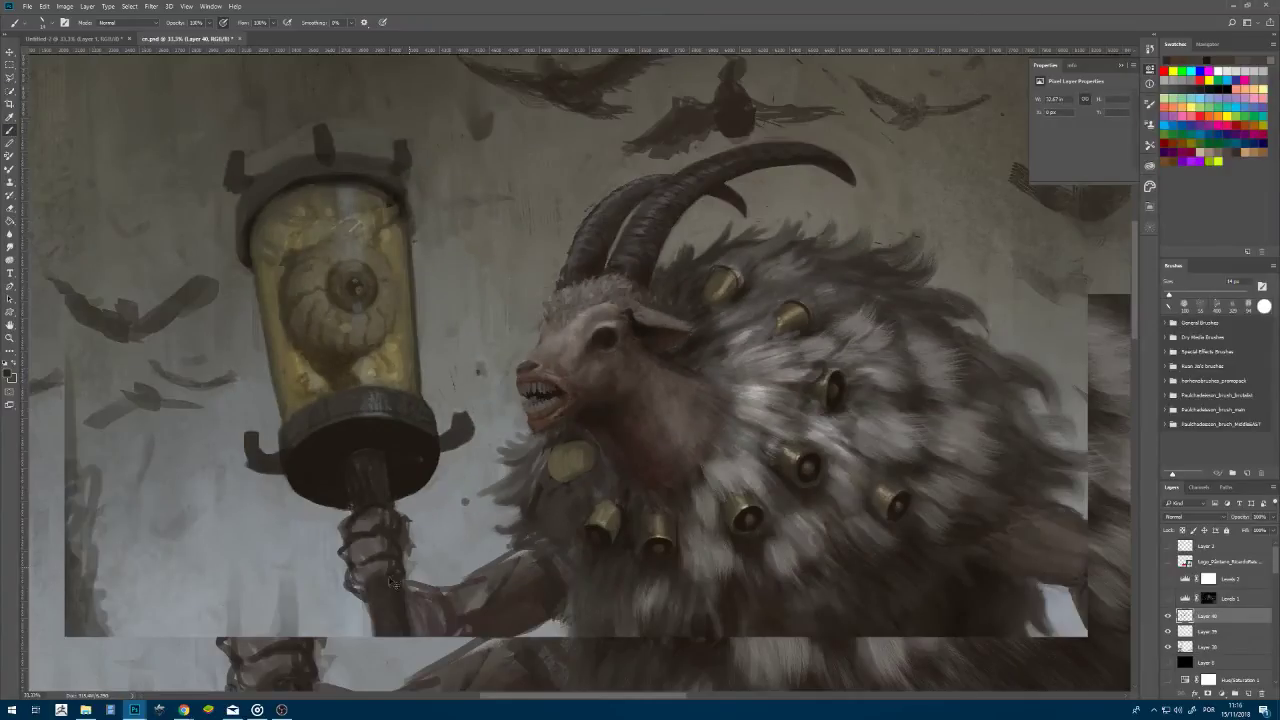
{"action": "key", "text": "ctrl+plus"}
{"action": "key", "text": "ctrl+plus"}
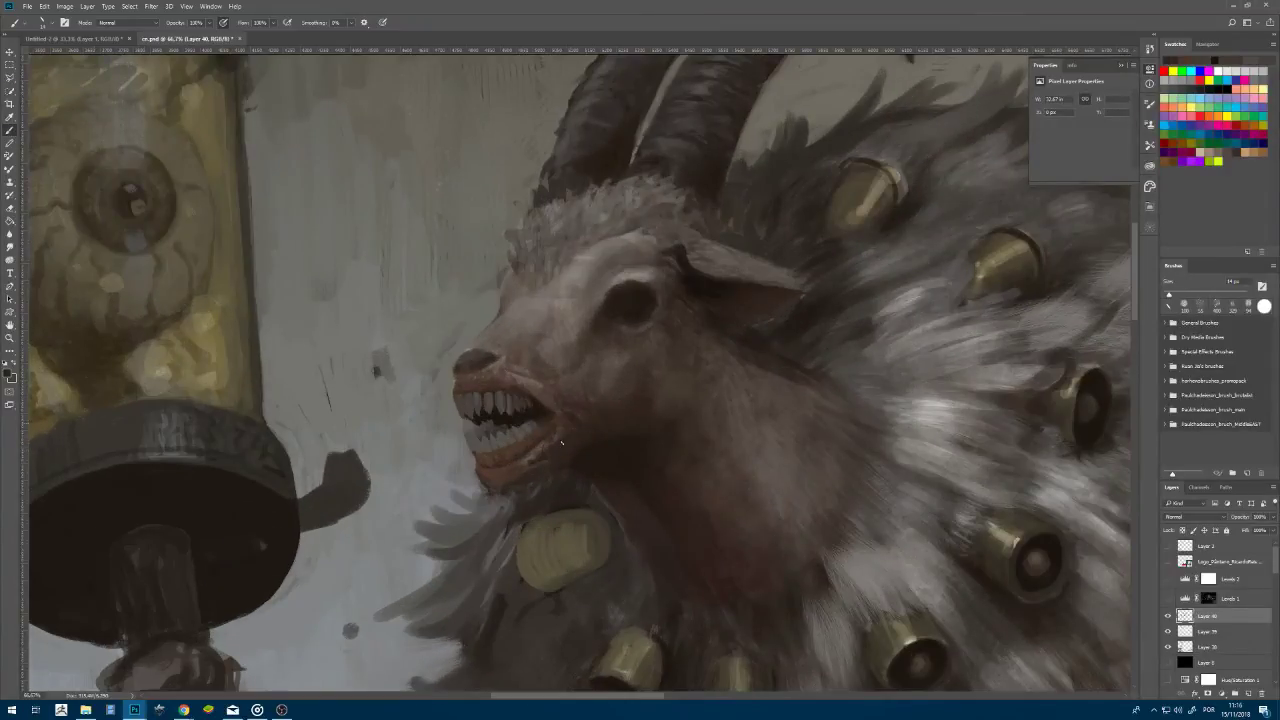
{"action": "left_click_drag", "start_coordinate": [556, 437], "coordinate": [534, 459]}
{"action": "key", "text": "alt"}
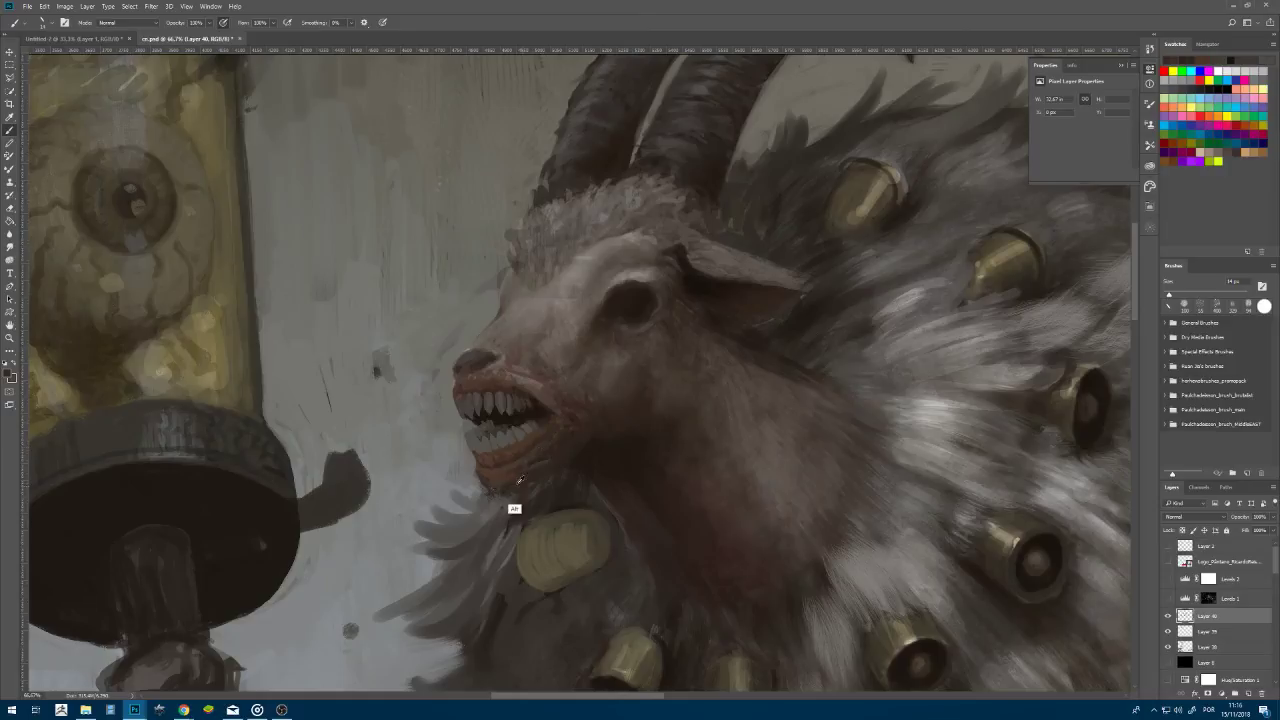
{"action": "left_click_drag", "start_coordinate": [488, 480], "coordinate": [507, 487]}
{"action": "left_click_drag", "start_coordinate": [518, 467], "coordinate": [542, 444]}
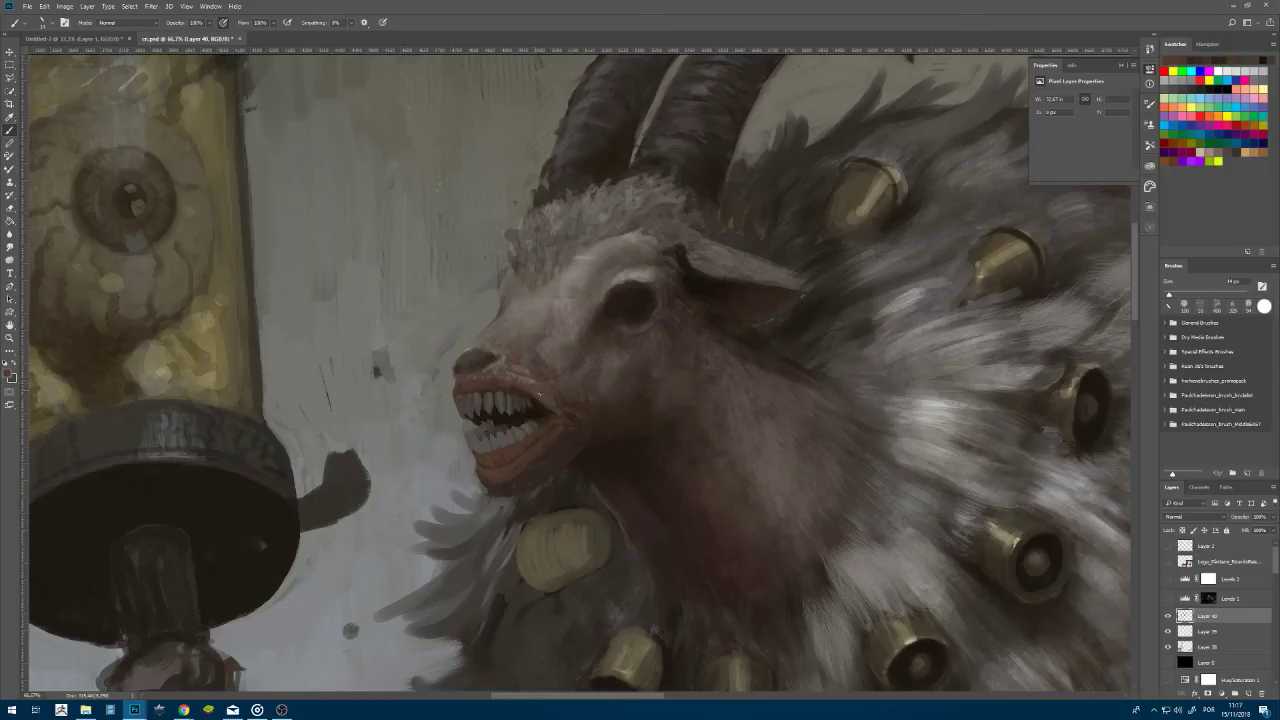
- Tone down the upper lip highlights near the mouth corner with a sampled darker flesh color
{"action": "left_click", "coordinate": [559, 404], "text": "alt"}
{"action": "left_click_drag", "start_coordinate": [559, 405], "coordinate": [530, 397]}
{"action": "key", "text": "ctrl+minus"}
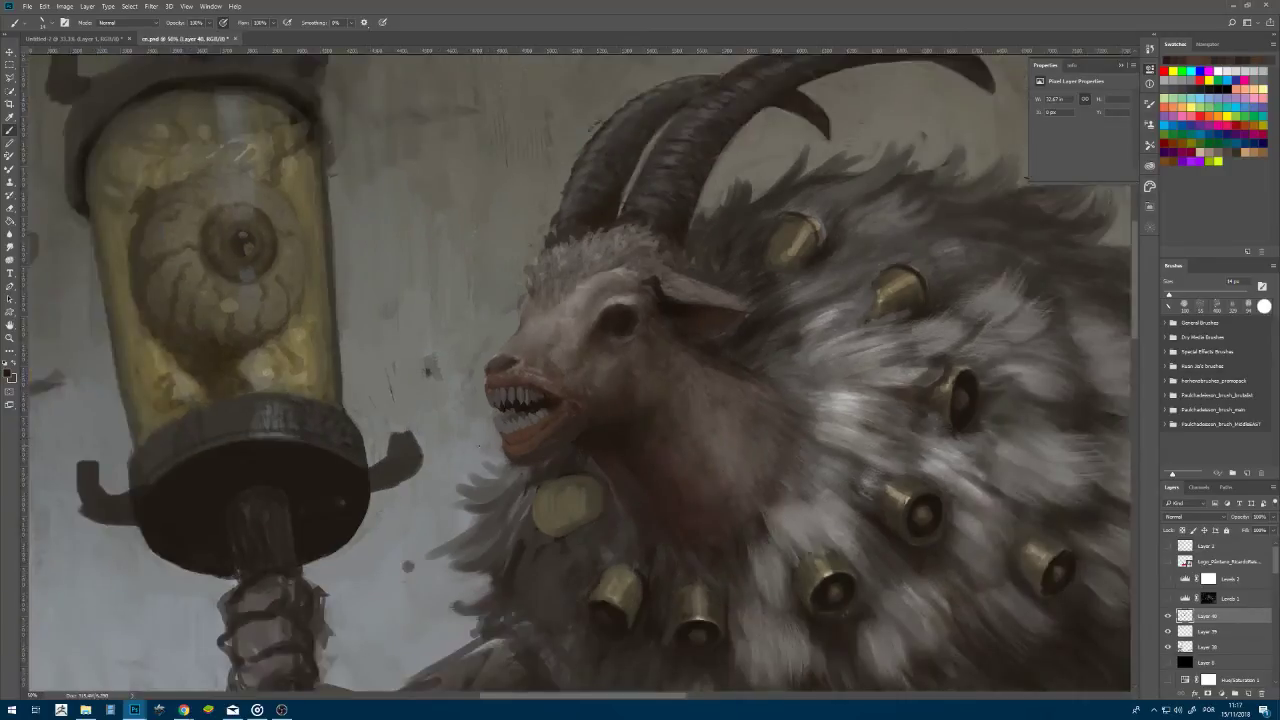
- Refine the upper and front rim of the goat's eye socket with sampled colors and sample skin tones around the eye
{"action": "key", "text": "ctrl+plus"}
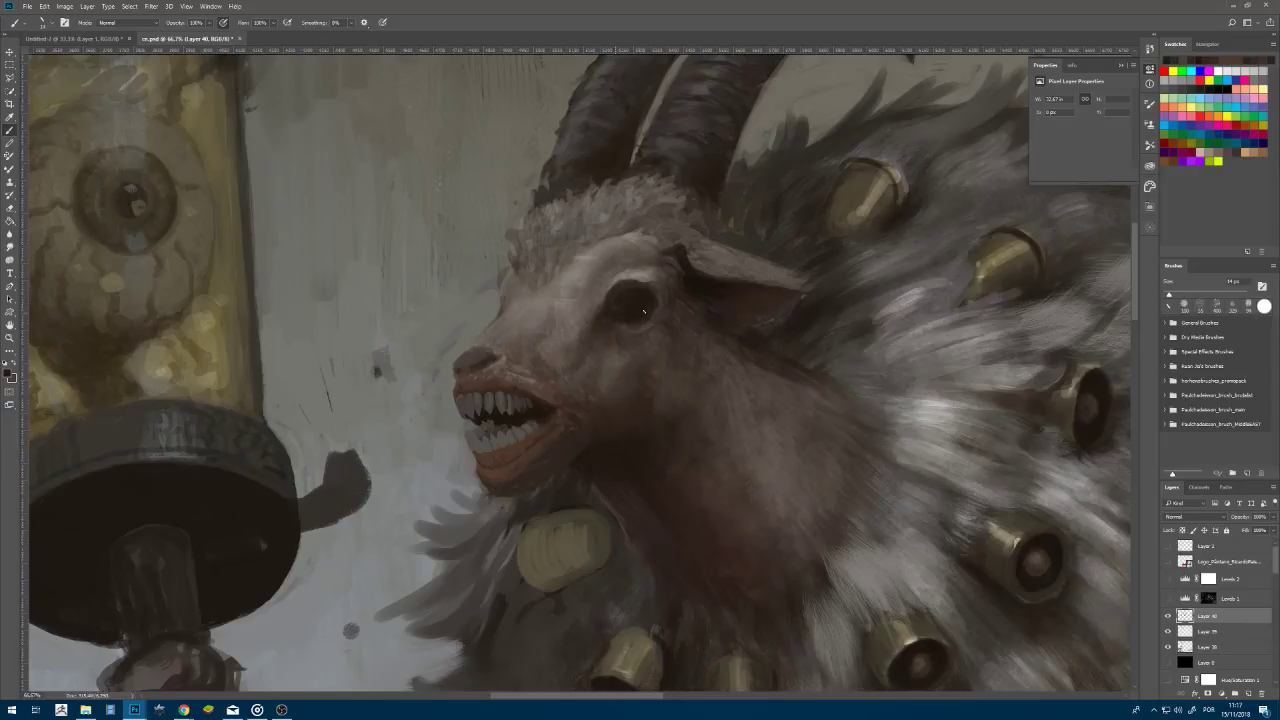
{"action": "left_click_drag", "start_coordinate": [622, 284], "coordinate": [632, 282]}
{"action": "left_click", "coordinate": [623, 280], "text": "alt"}
{"action": "left_click_drag", "start_coordinate": [627, 275], "coordinate": [614, 286]}
{"action": "left_click_drag", "start_coordinate": [617, 285], "coordinate": [607, 297]}
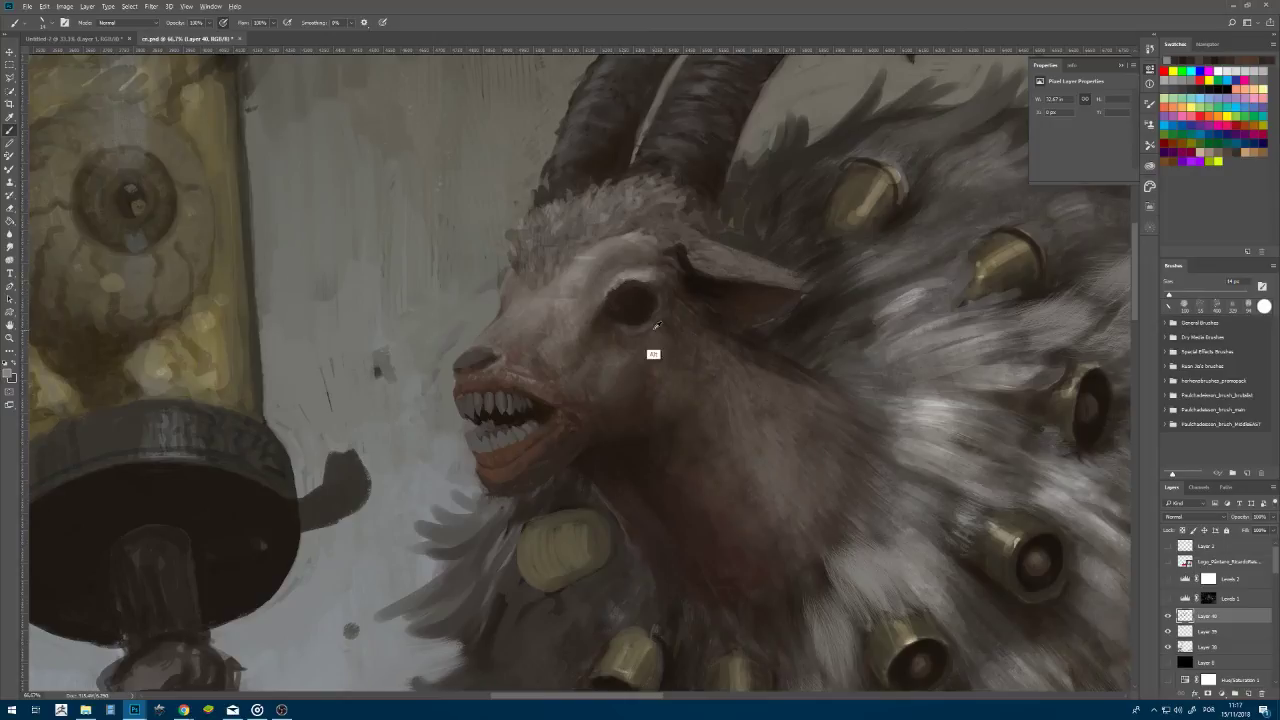
{"action": "left_click", "coordinate": [657, 319], "text": "alt"}
{"action": "left_click", "coordinate": [663, 320], "text": "alt"}
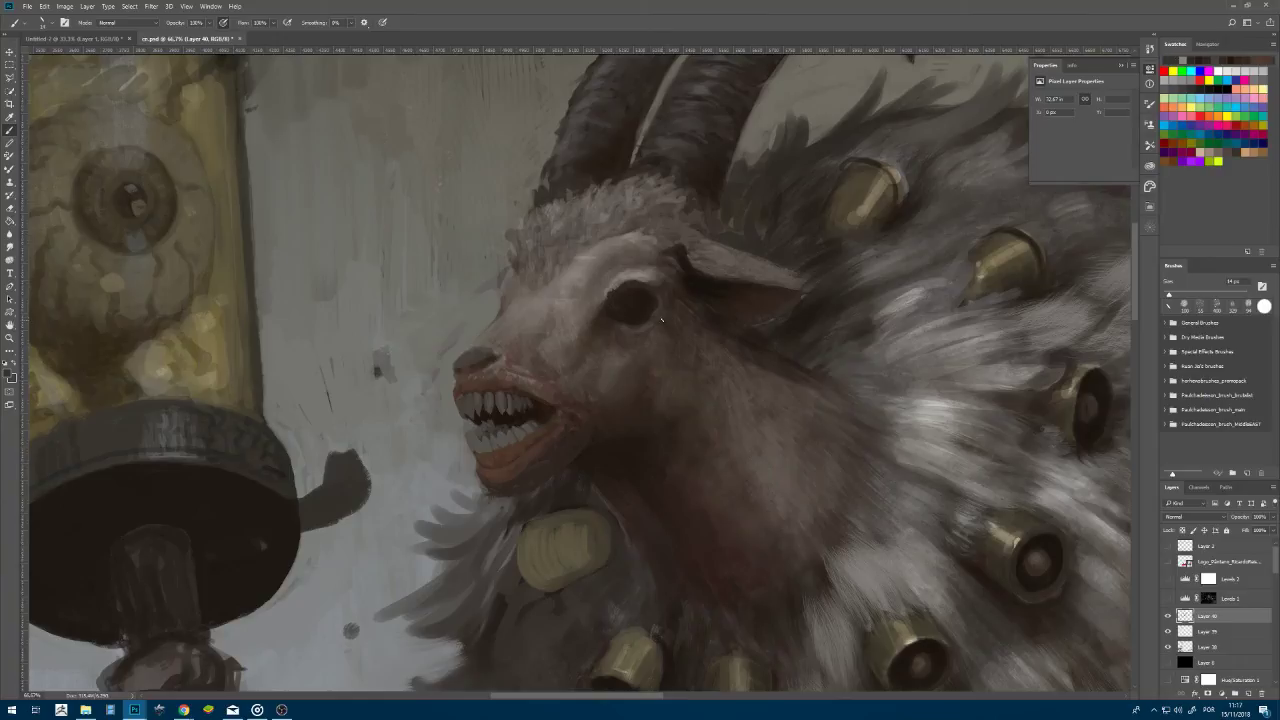
{"action": "left_click", "coordinate": [658, 351], "text": "alt"}
{"action": "key", "text": "ctrl+minus"}
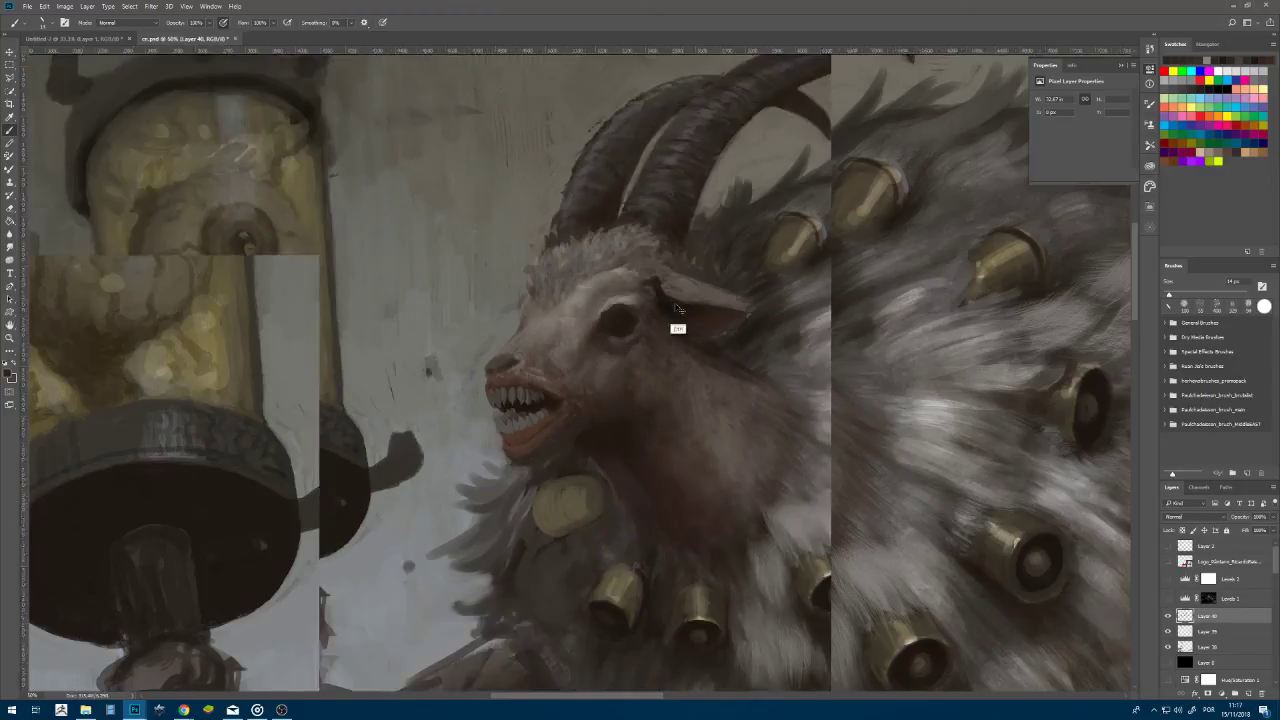
{"action": "key", "text": "ctrl+minus"}
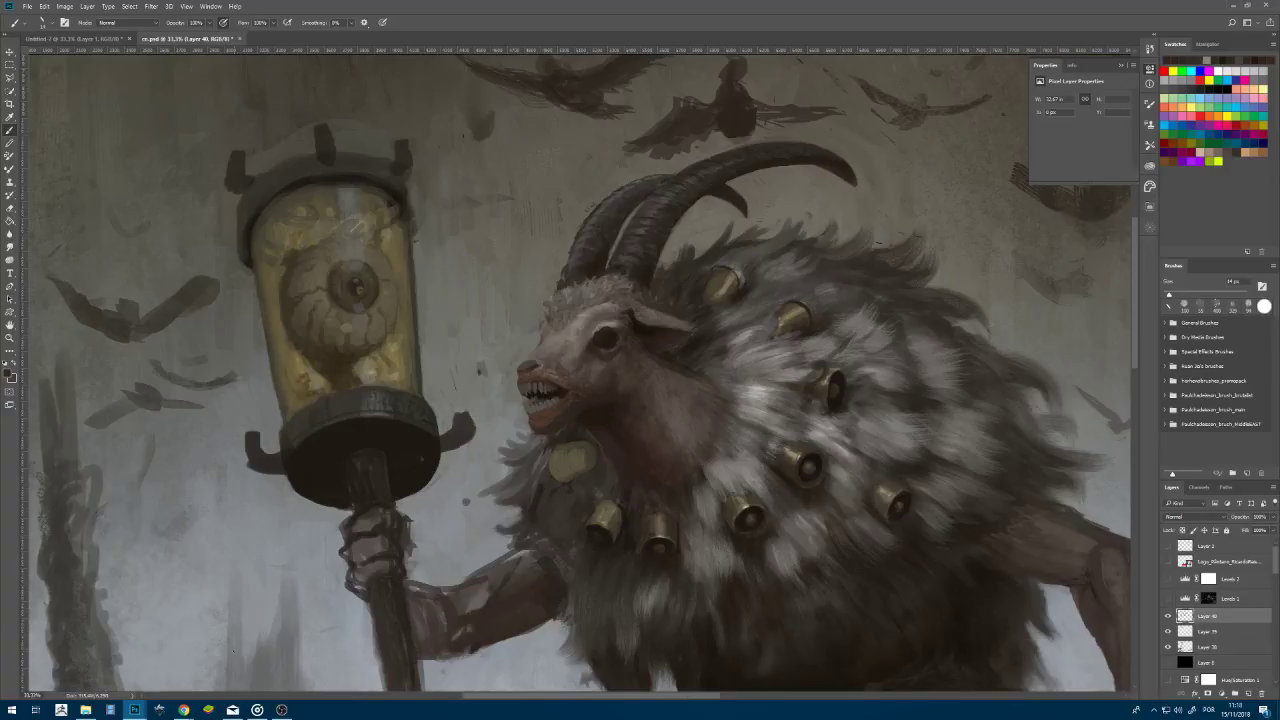
- Check the YouTube live dashboard and the Reddit post in Chrome, then return to the goat painting
{"action": "left_click", "coordinate": [183, 710]}
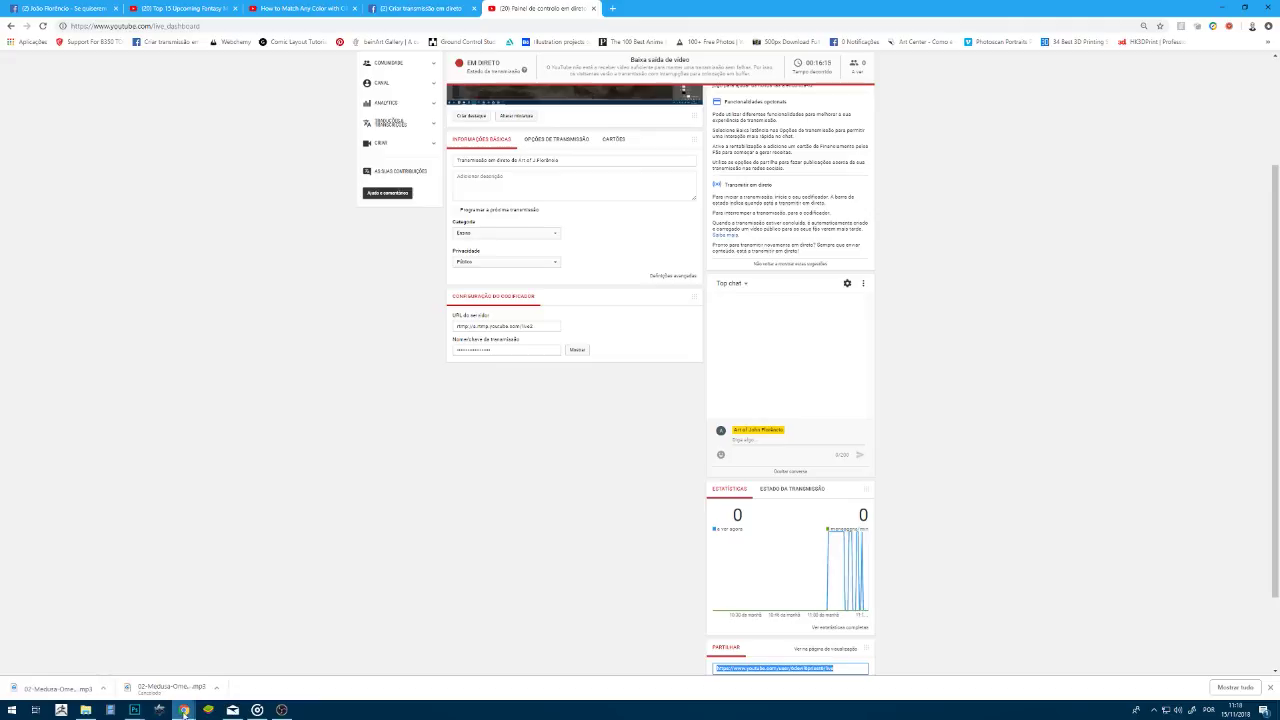
{"action": "mouse_move", "coordinate": [184, 713]}
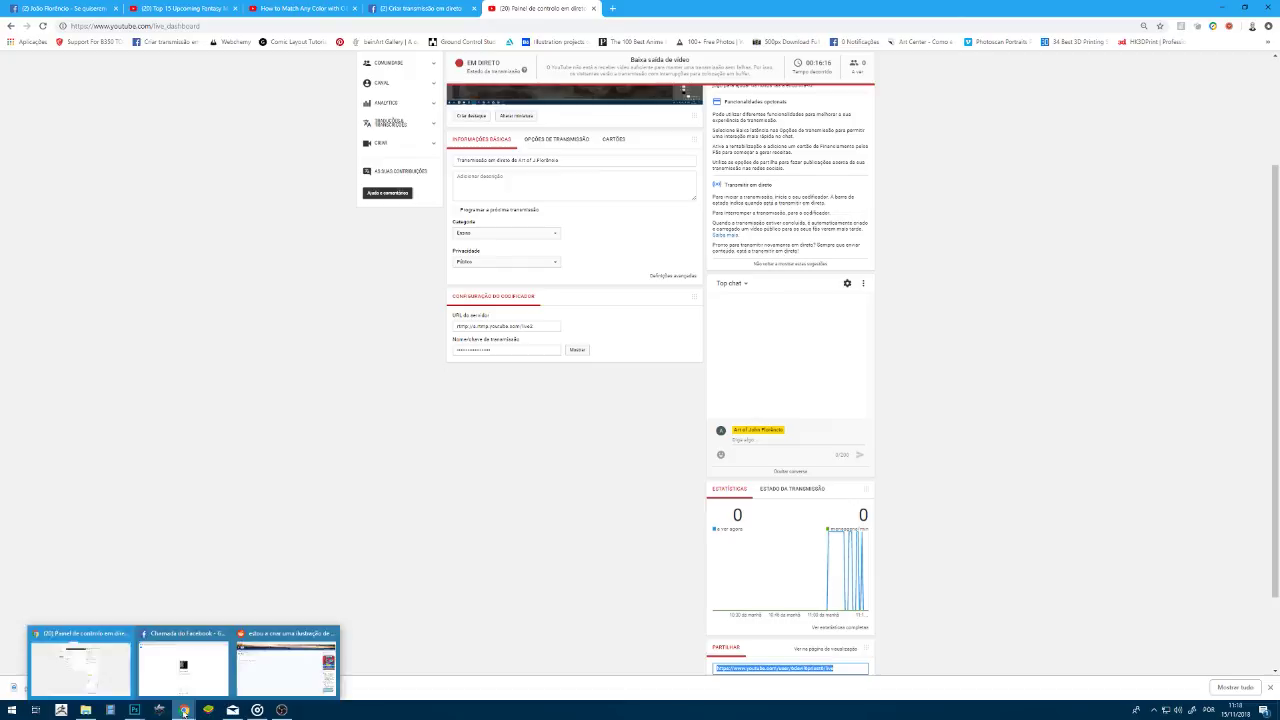
{"action": "left_click", "coordinate": [270, 668]}
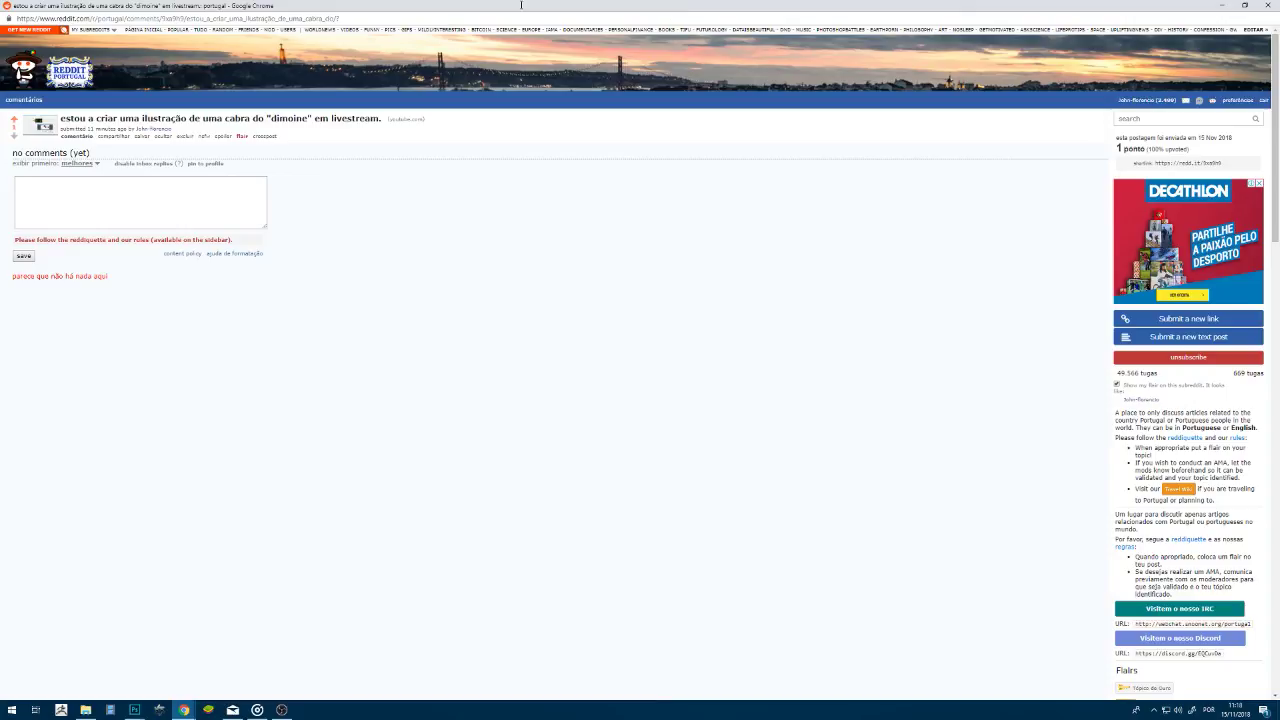
{"action": "left_click", "coordinate": [141, 709]}
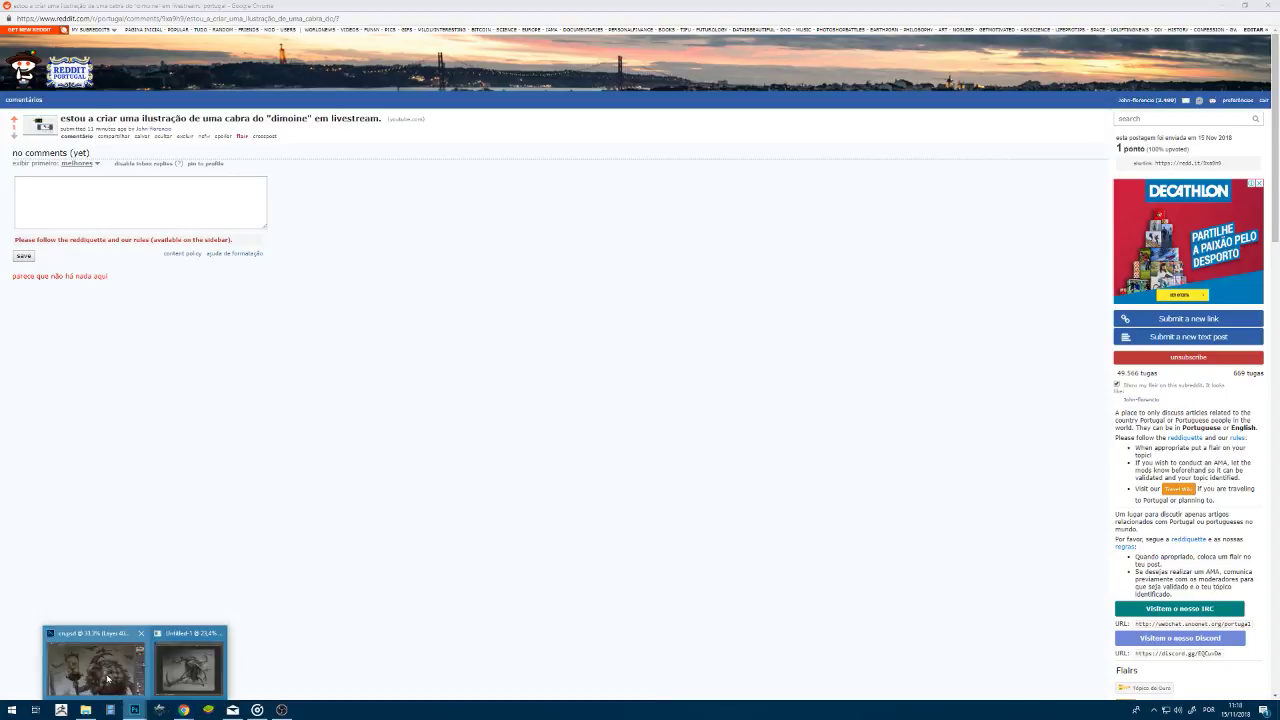
{"action": "left_click", "coordinate": [107, 679]}
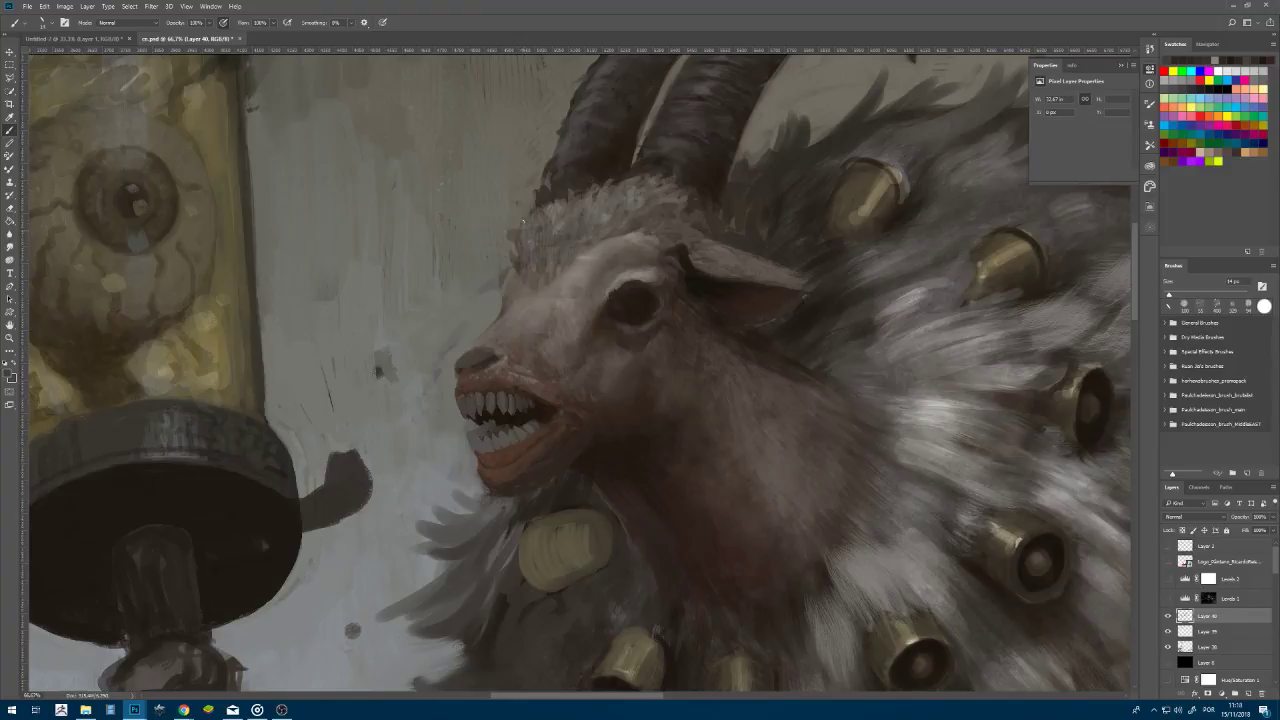
- Touch up the dark background speck beside the goat's muzzle and highlight the front upper teeth with a light color sampled from the brow
{"action": "left_click", "coordinate": [519, 232], "text": "alt"}
{"action": "left_click_drag", "start_coordinate": [380, 368], "coordinate": [379, 378]}
{"action": "key", "text": "ctrl+plus"}
{"action": "left_click", "coordinate": [469, 410], "text": "alt"}
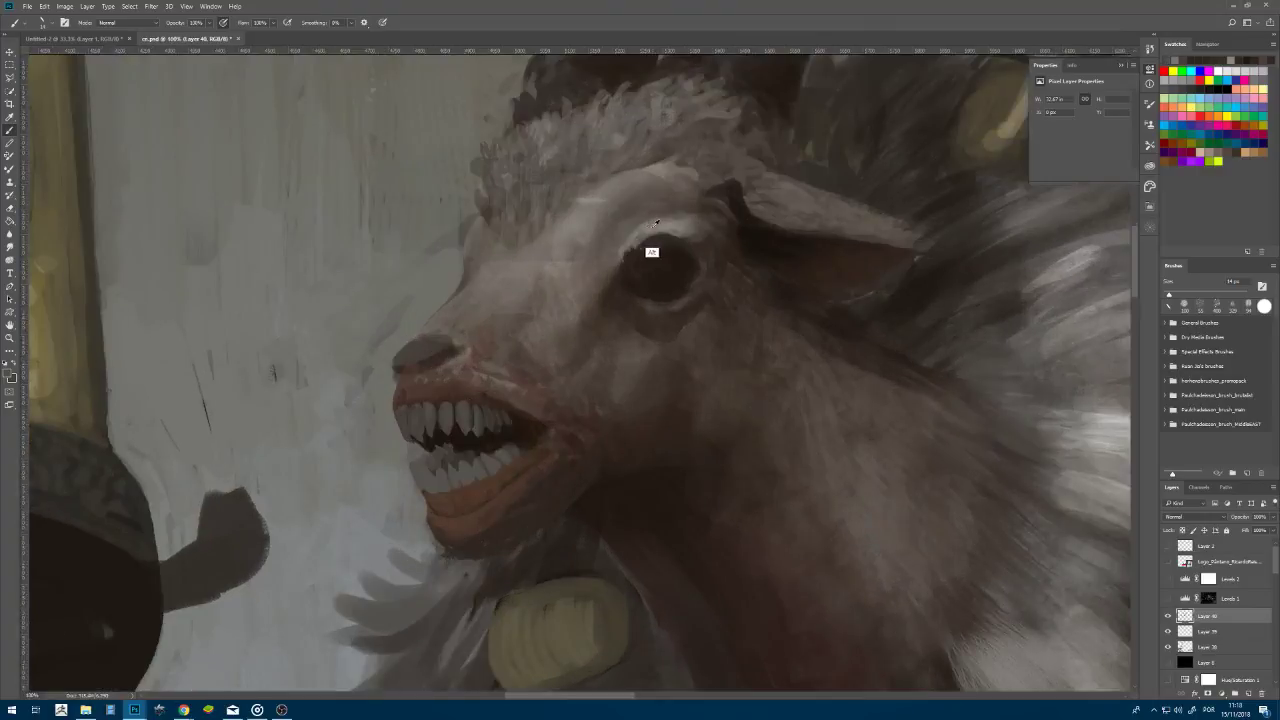
{"action": "left_click", "coordinate": [655, 222], "text": "alt"}
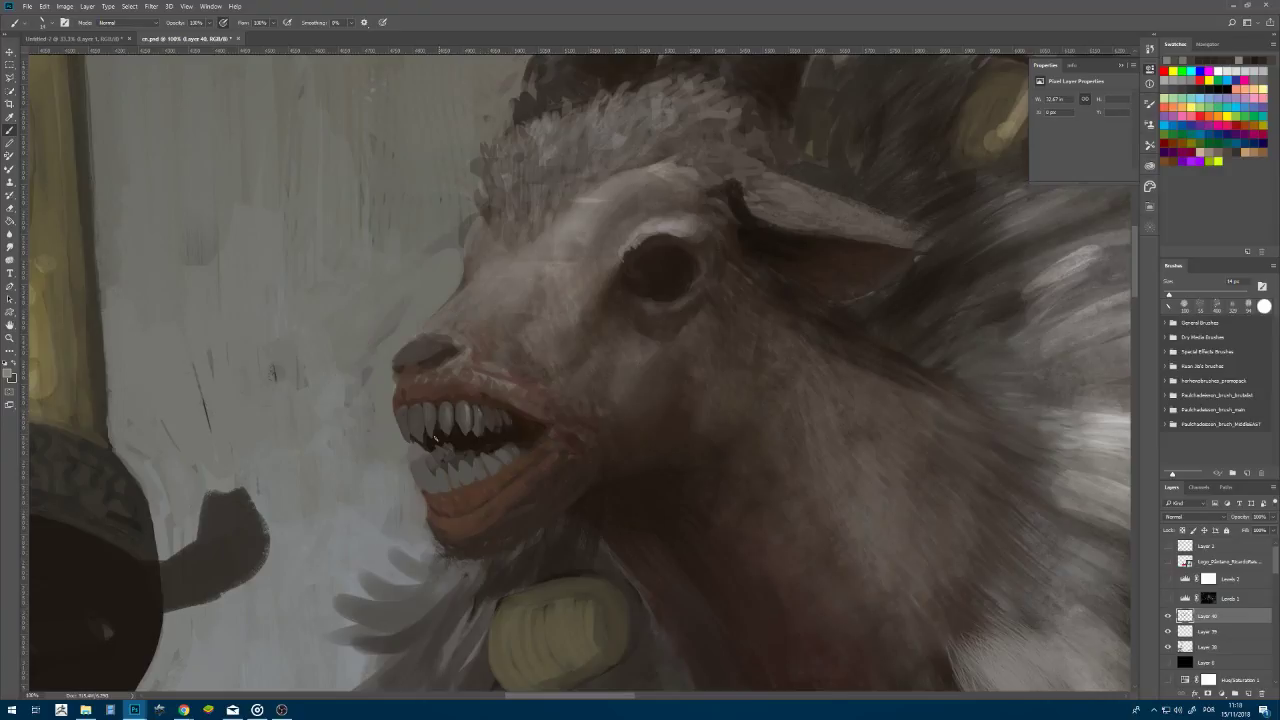
{"action": "left_click_drag", "start_coordinate": [427, 426], "coordinate": [430, 408]}
- Extend the tip of the goat's ear and darken its lower edge
{"action": "key", "text": "ctrl+minus"}
{"action": "key", "text": "ctrl+minus"}
{"action": "key", "text": "ctrl+minus"}
{"action": "key", "text": "ctrl+minus"}
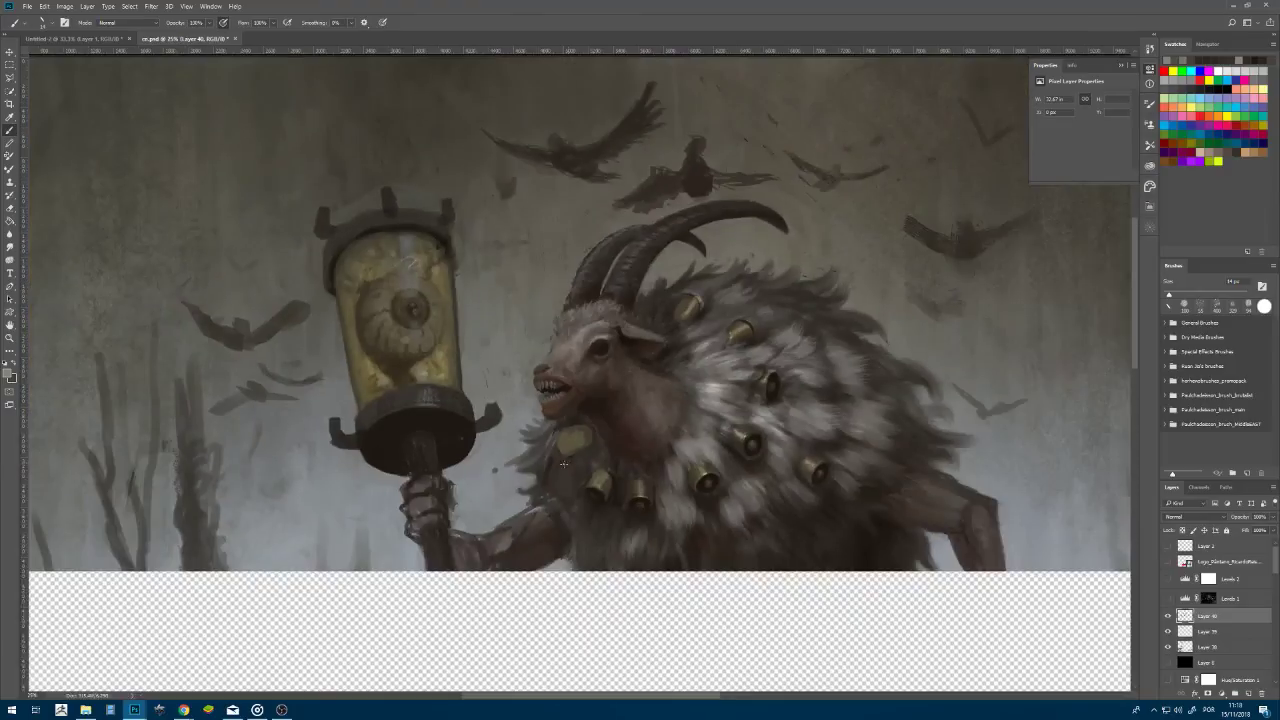
{"action": "scroll", "coordinate": [550, 461], "scroll_direction": "up", "scroll_amount": 1}
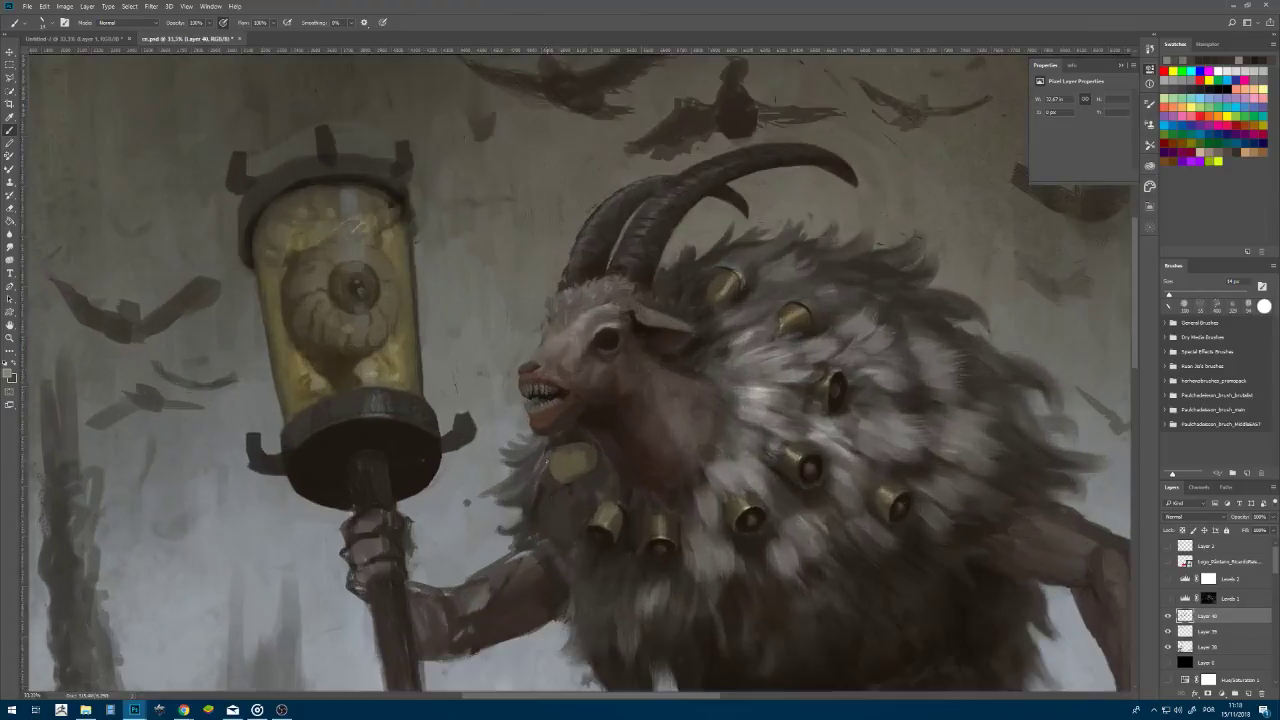
{"action": "scroll", "coordinate": [560, 467], "scroll_direction": "up", "scroll_amount": 1}
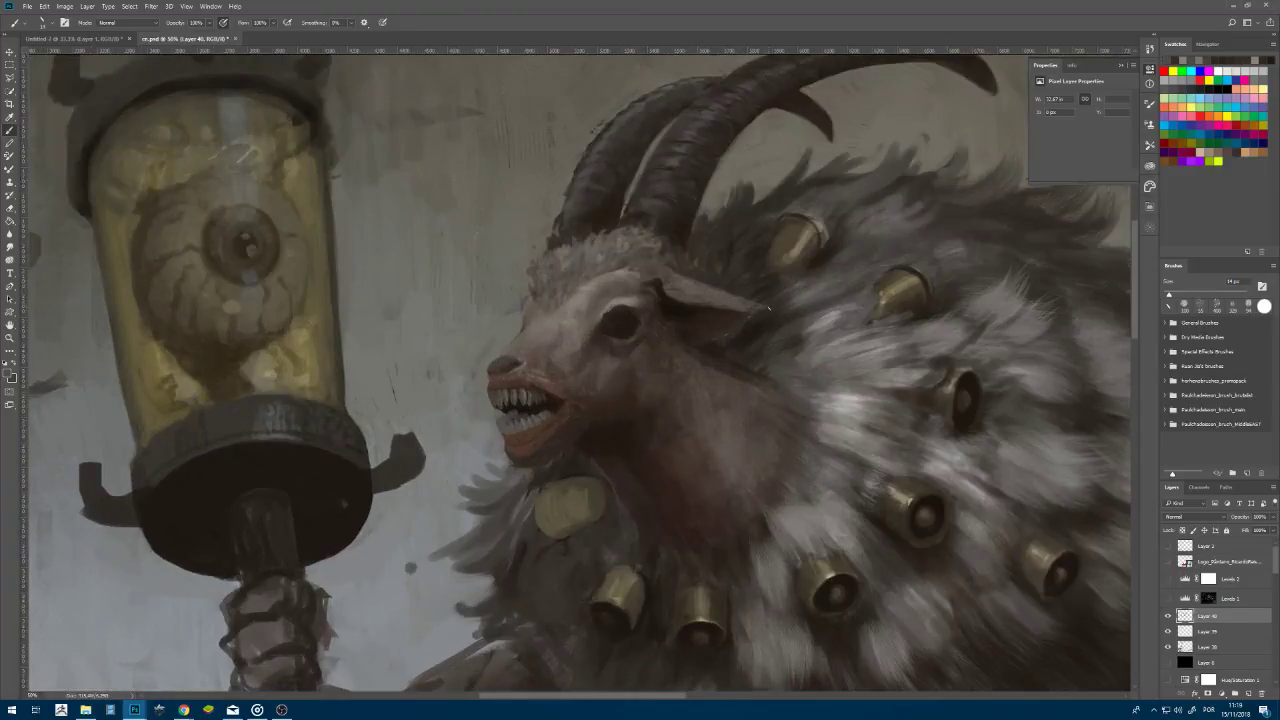
{"action": "left_click_drag", "start_coordinate": [758, 307], "coordinate": [766, 310]}
{"action": "left_click_drag", "start_coordinate": [727, 331], "coordinate": [681, 330]}
{"action": "key", "text": "ctrl+minus"}
{"action": "key", "text": "ctrl+minus"}
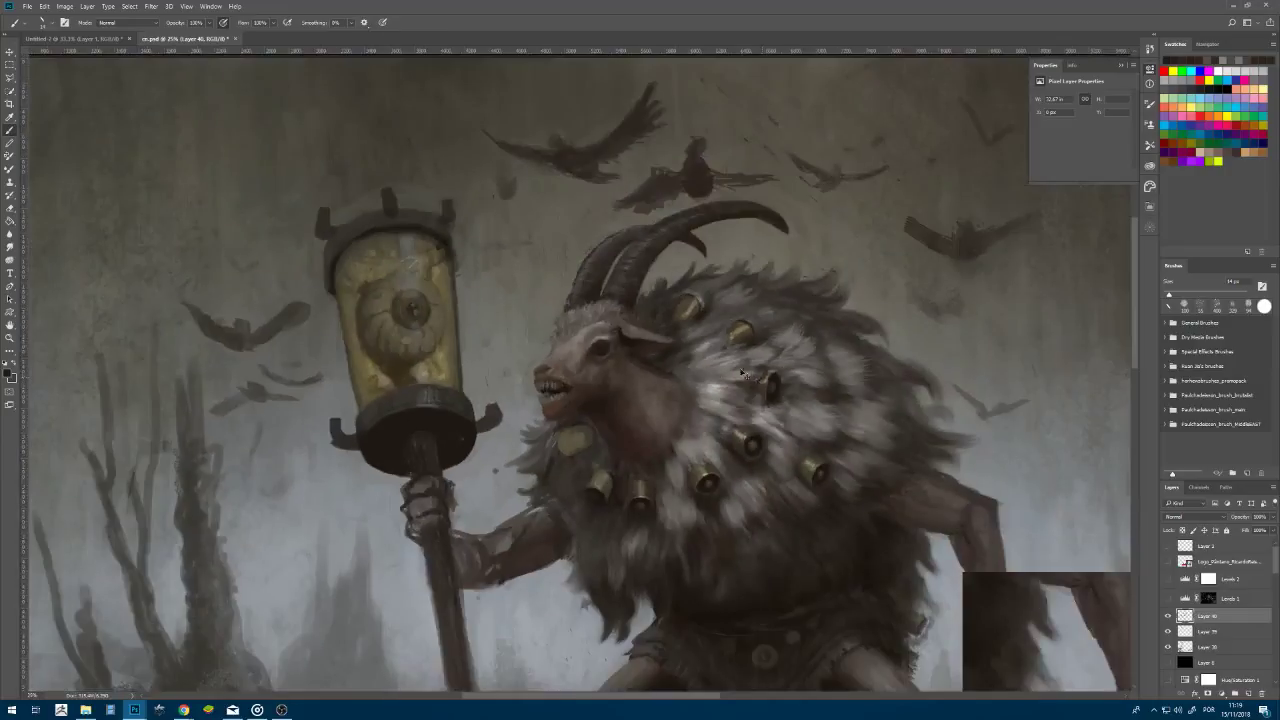
{"action": "key", "text": "ctrl+minus"}
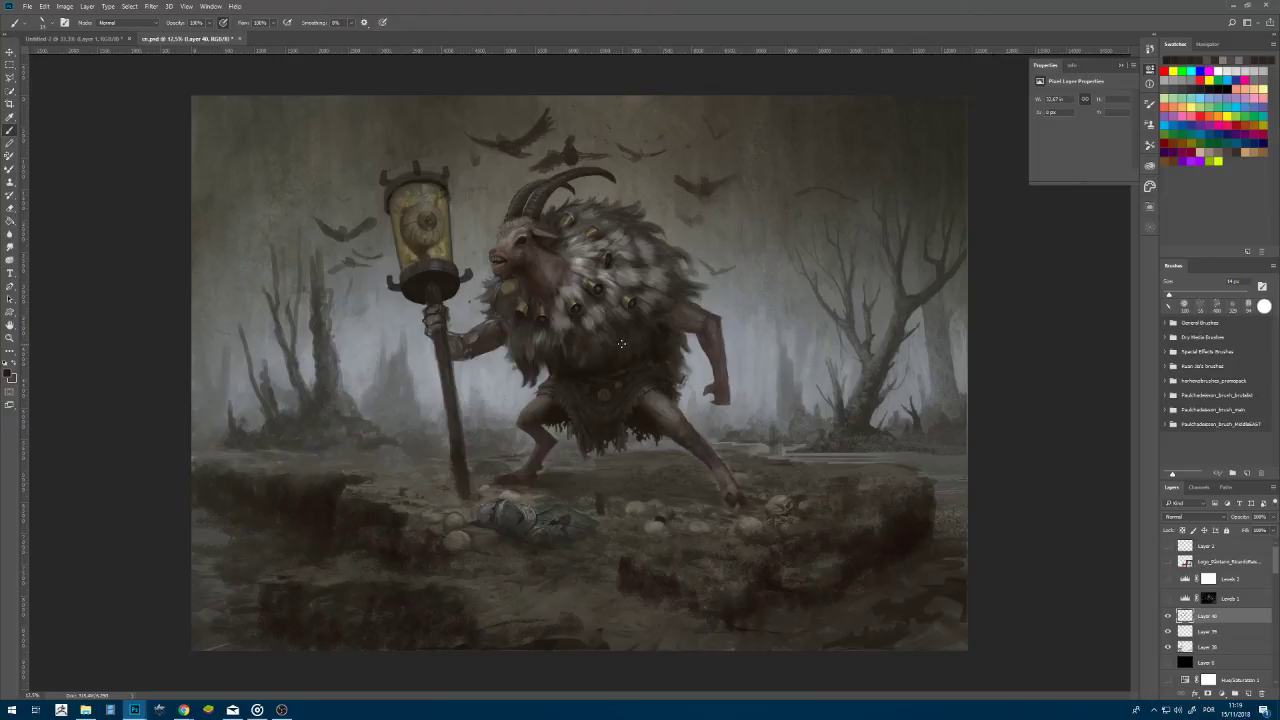
- Check the Reddit post for comments and look through the YouTube live dashboard's statistics, chat and stream preview
{"action": "left_click", "coordinate": [184, 710]}
{"action": "left_click", "coordinate": [259, 655]}
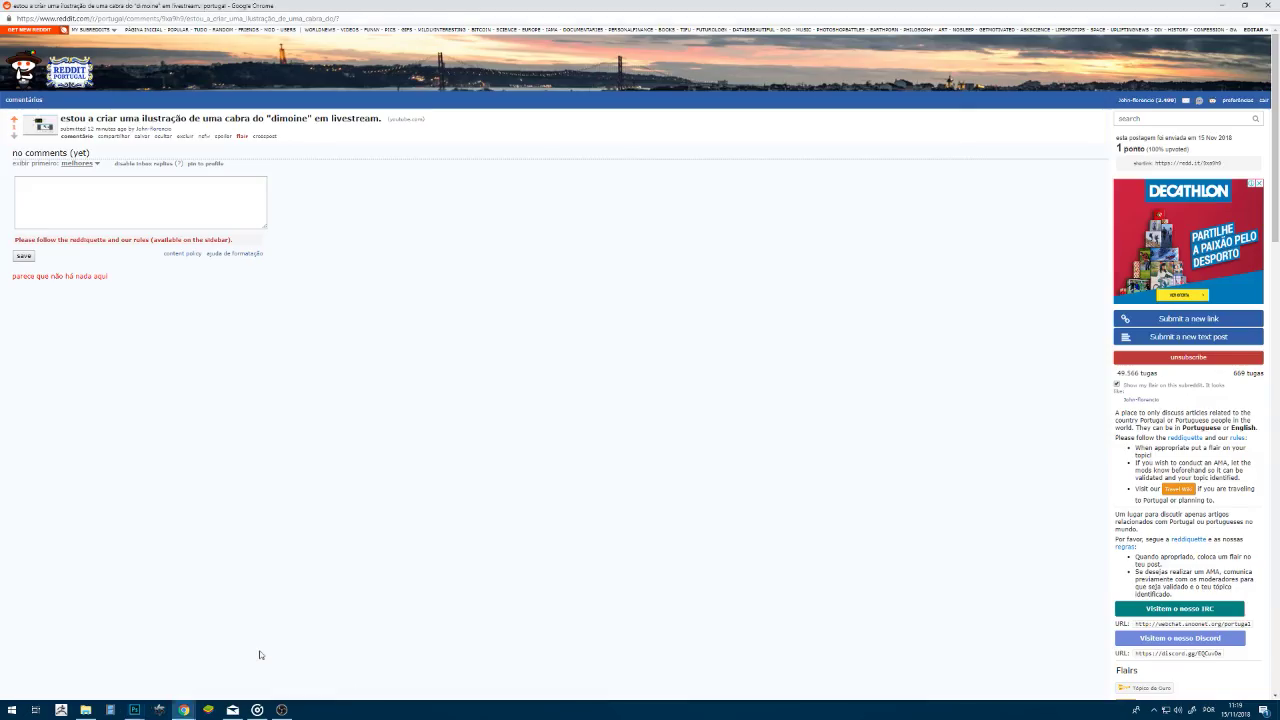
{"action": "mouse_move", "coordinate": [184, 710]}
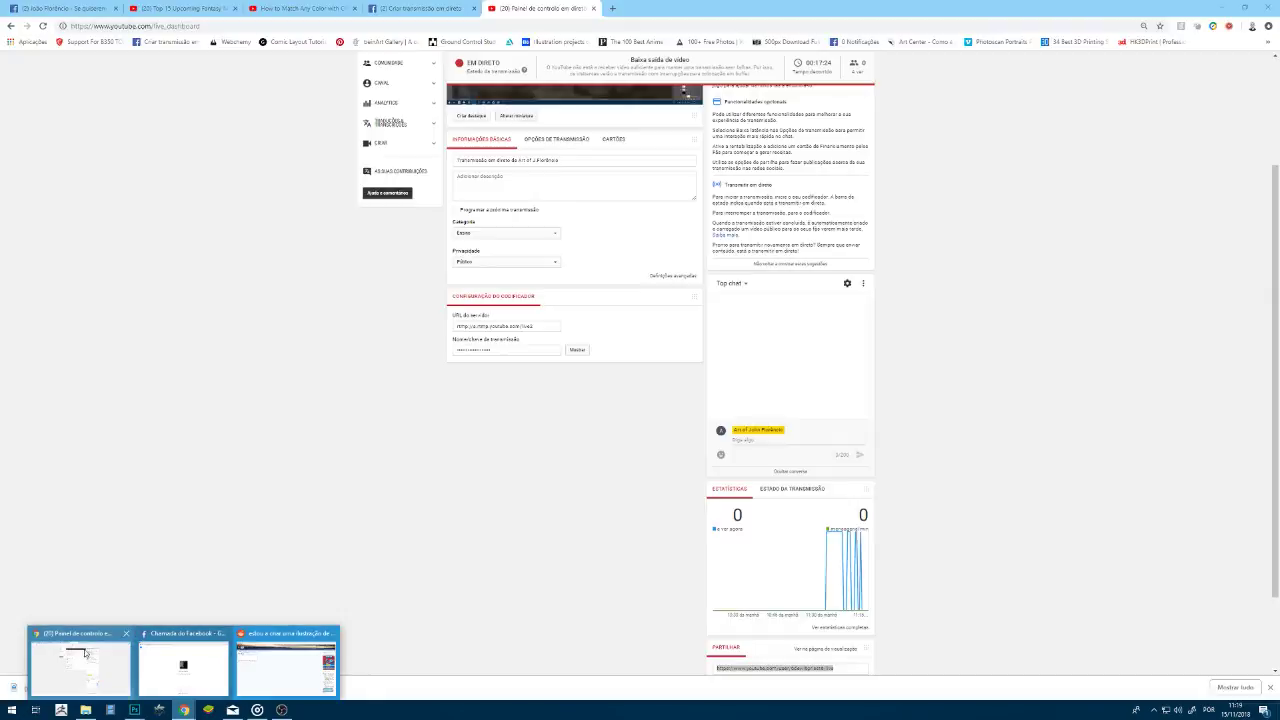
{"action": "left_click", "coordinate": [85, 654]}
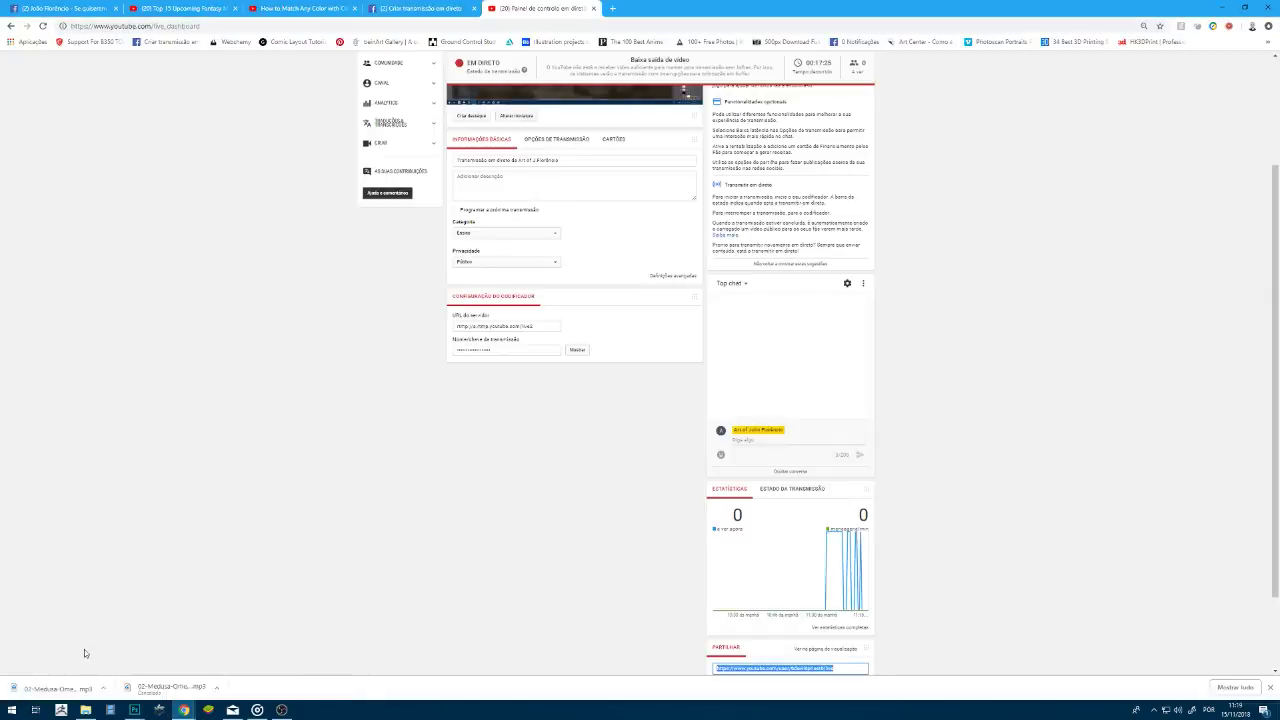
{"action": "scroll", "coordinate": [480, 487], "scroll_direction": "down", "scroll_amount": 1}
{"action": "scroll", "coordinate": [480, 487], "scroll_direction": "down", "scroll_amount": 1}
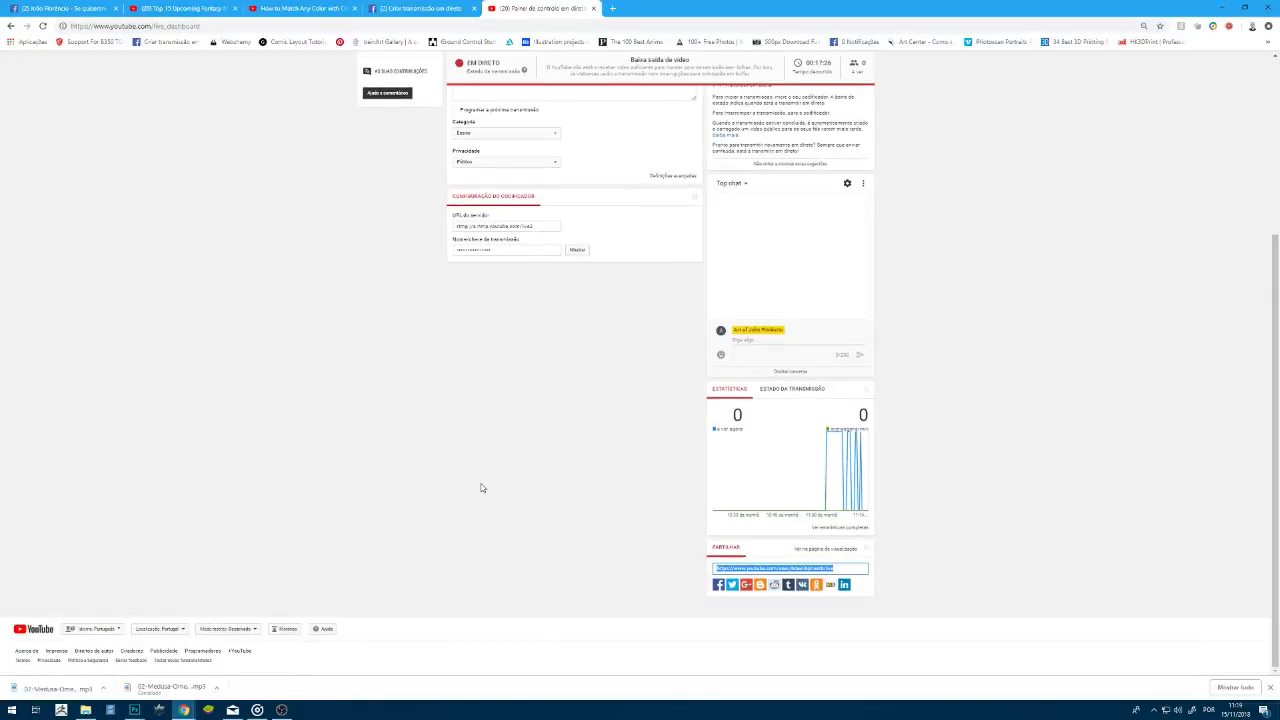
{"action": "scroll", "coordinate": [480, 487], "scroll_direction": "up", "scroll_amount": 3}
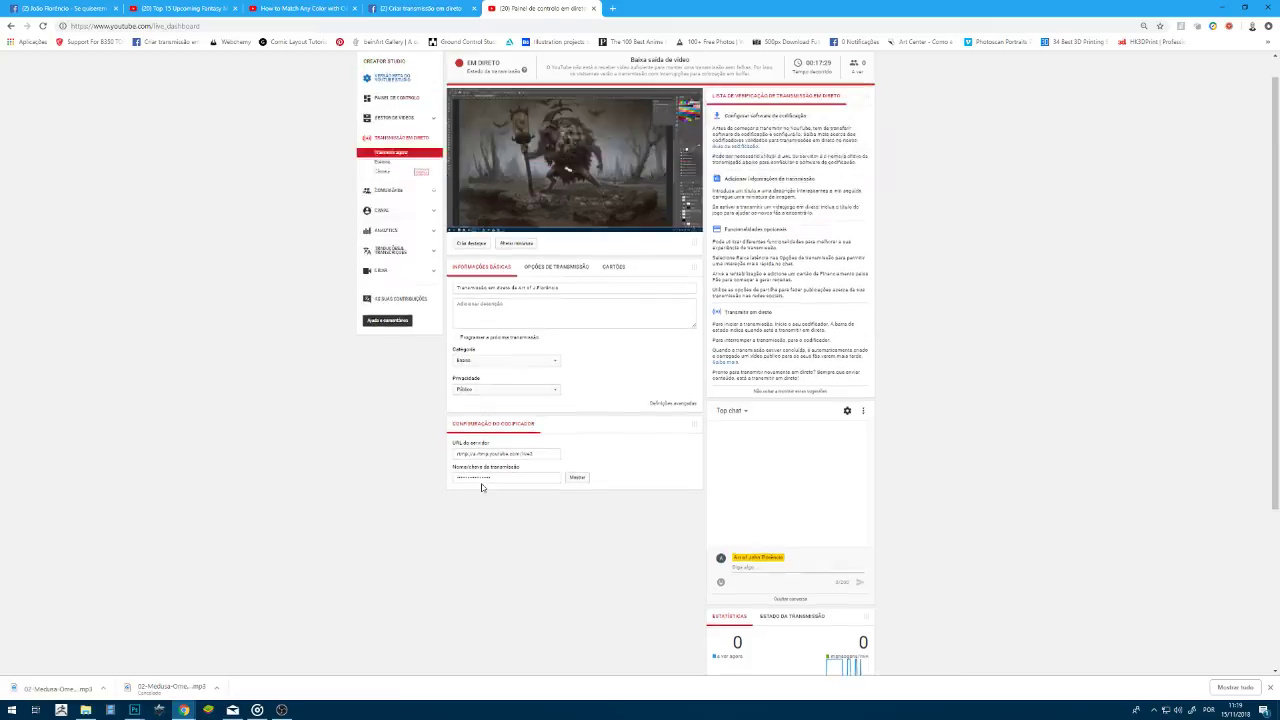